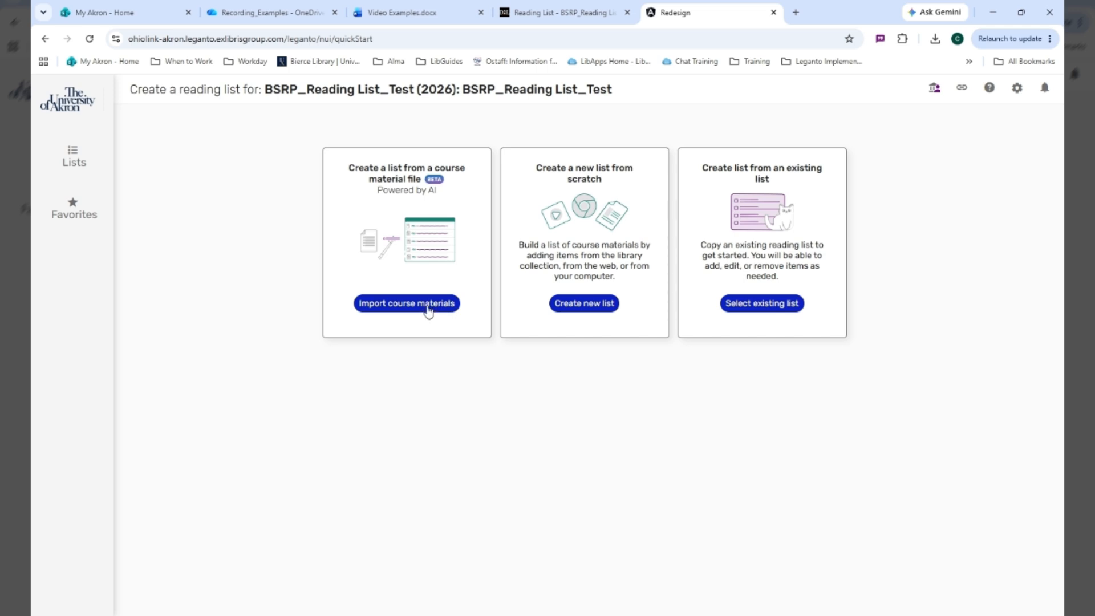
# Import course materials by pasting the copied list of 1920s references, and start building a list from them
pyautogui.click(423, 315)
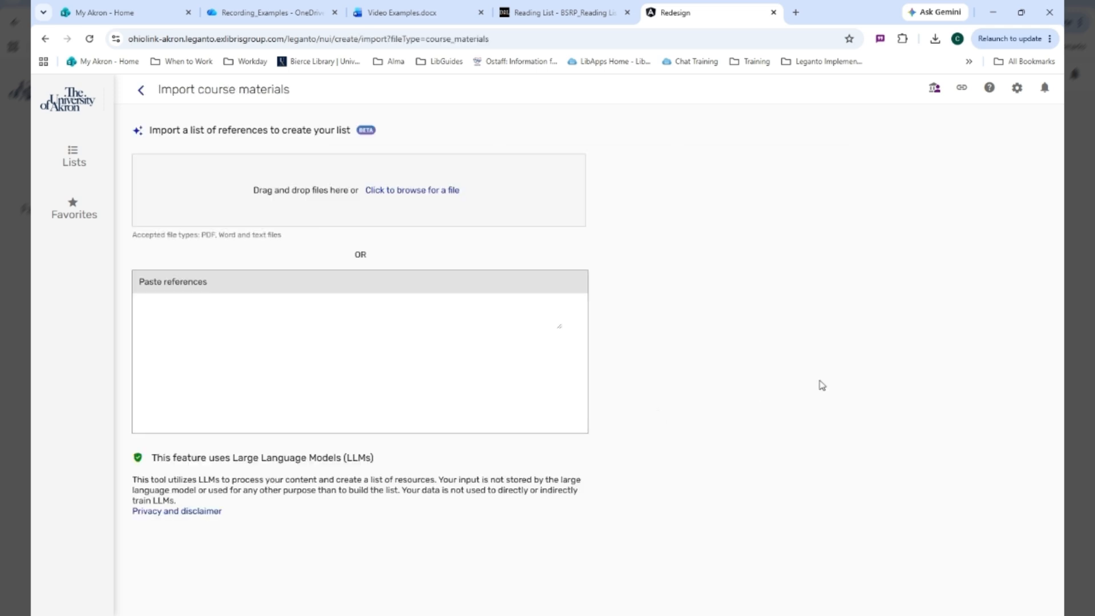
pyautogui.click(452, 194)
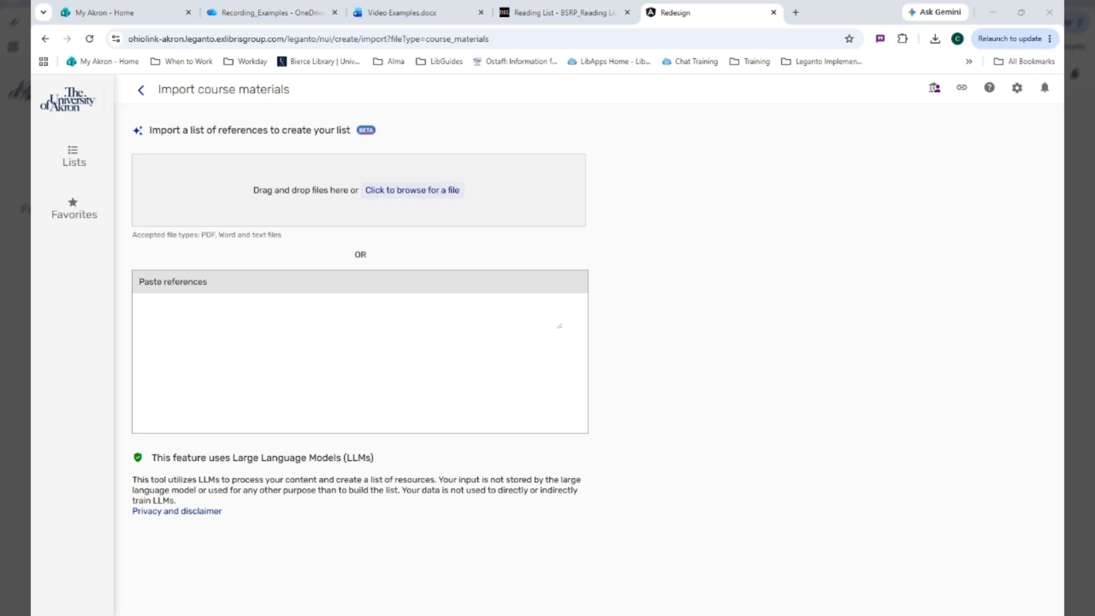
pyautogui.press('Return')
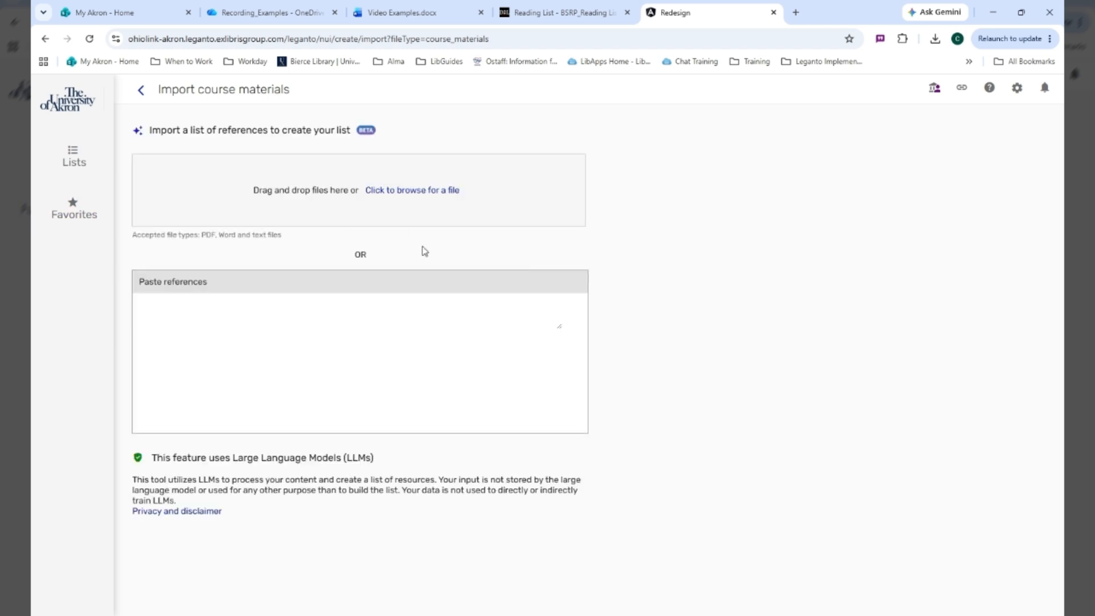
pyautogui.click(362, 331)
pyautogui.hotkey('ctrl', 'v')
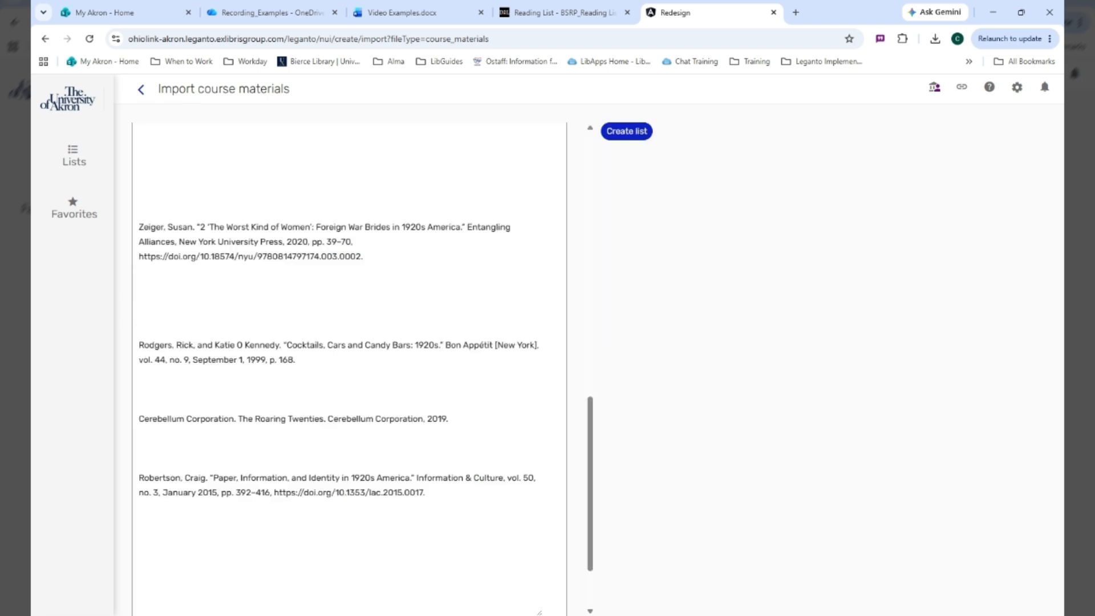
pyautogui.scroll(-2, 349, 343)
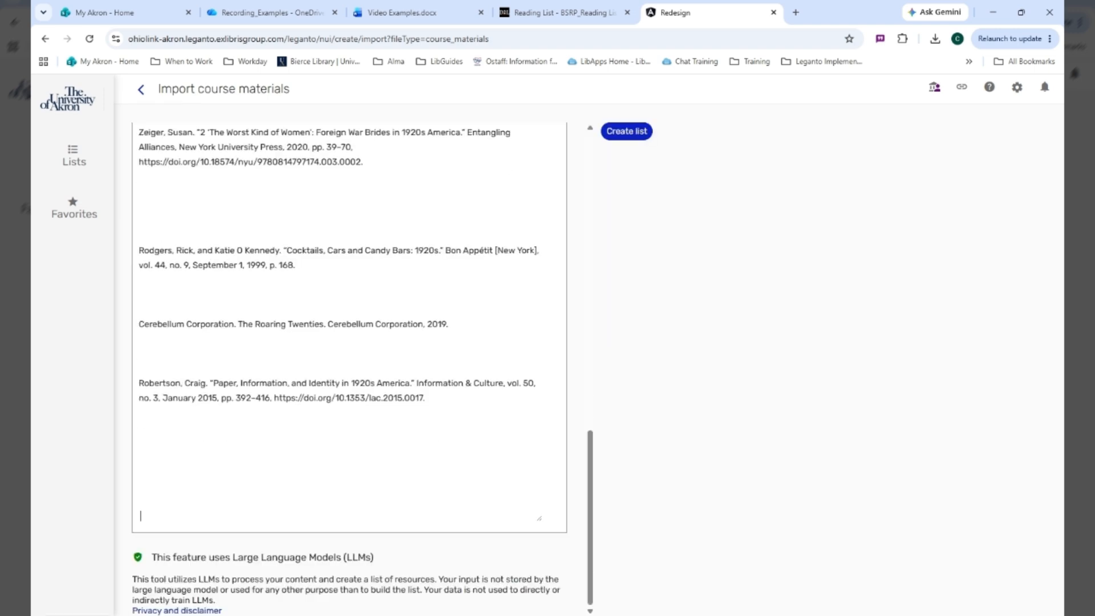
pyautogui.scroll(10, 474, 276)
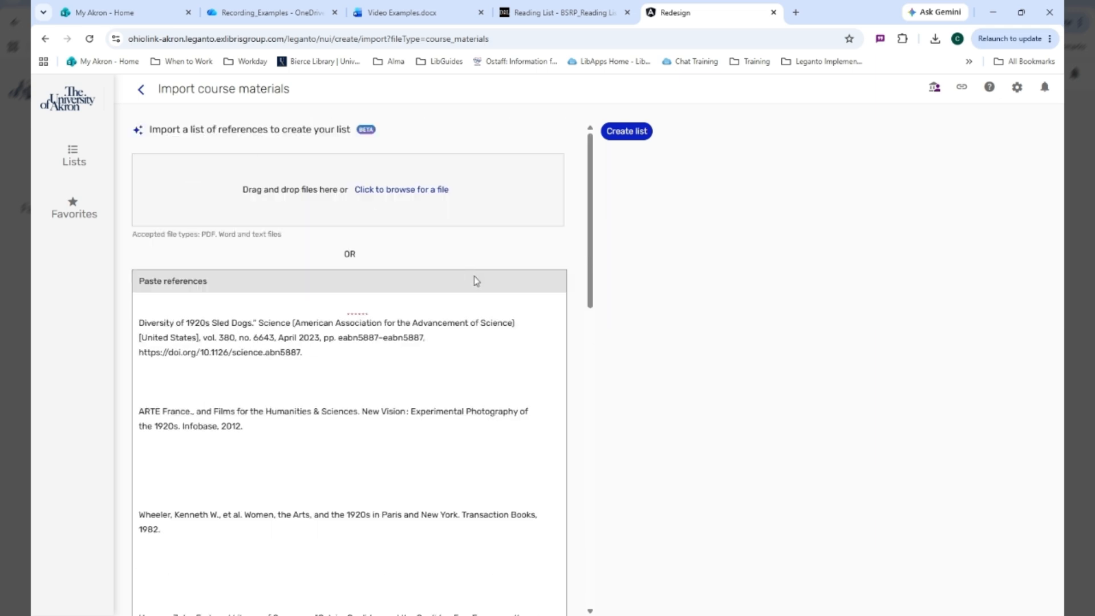
pyautogui.click(629, 131)
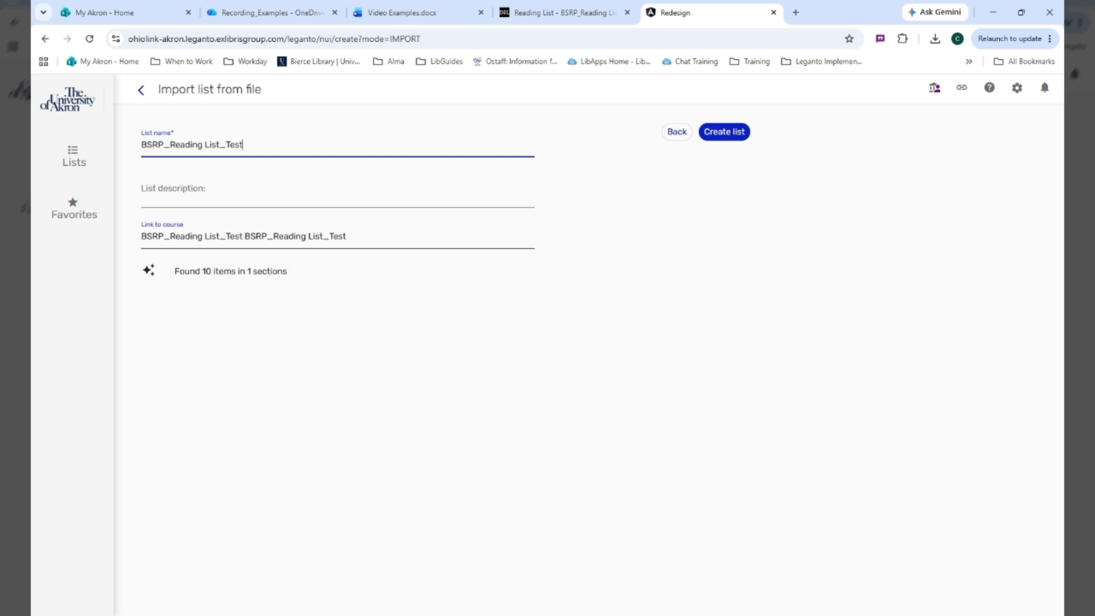
# Check the list name against the course title in Brightspace, and create the imported list as BSRP_Reading List_Test
pyautogui.click(562, 12)
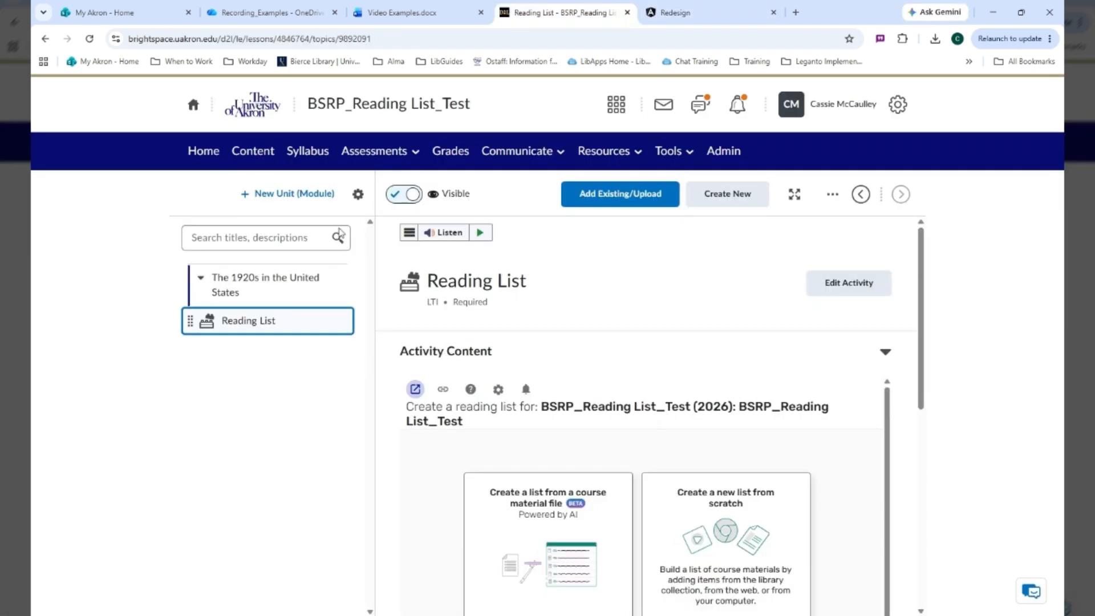
pyautogui.moveTo(471, 104); pyautogui.dragTo(306, 104)
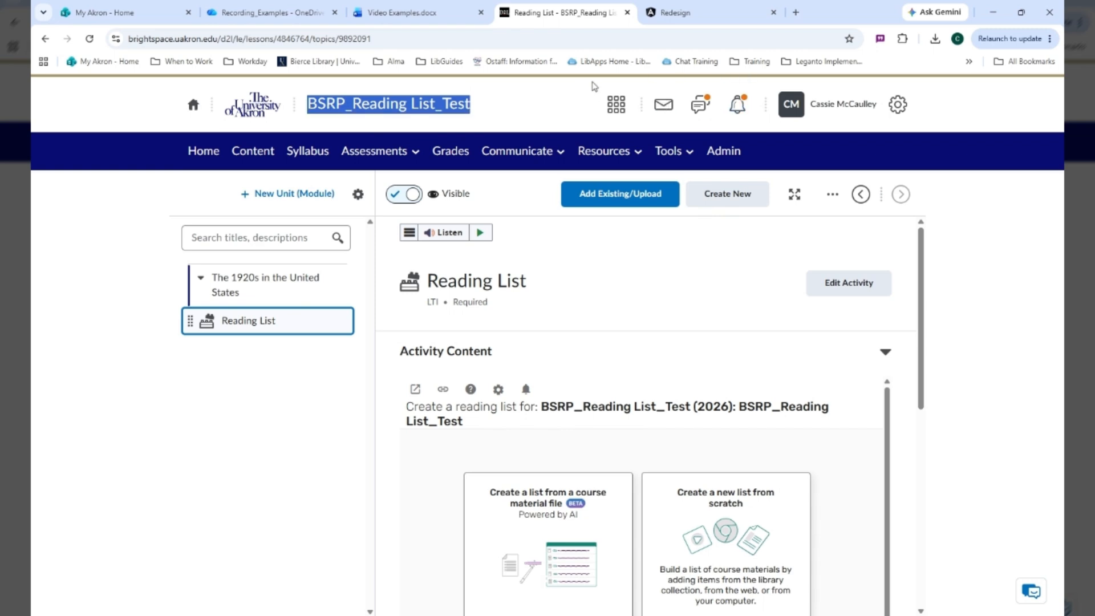
pyautogui.click(717, 10)
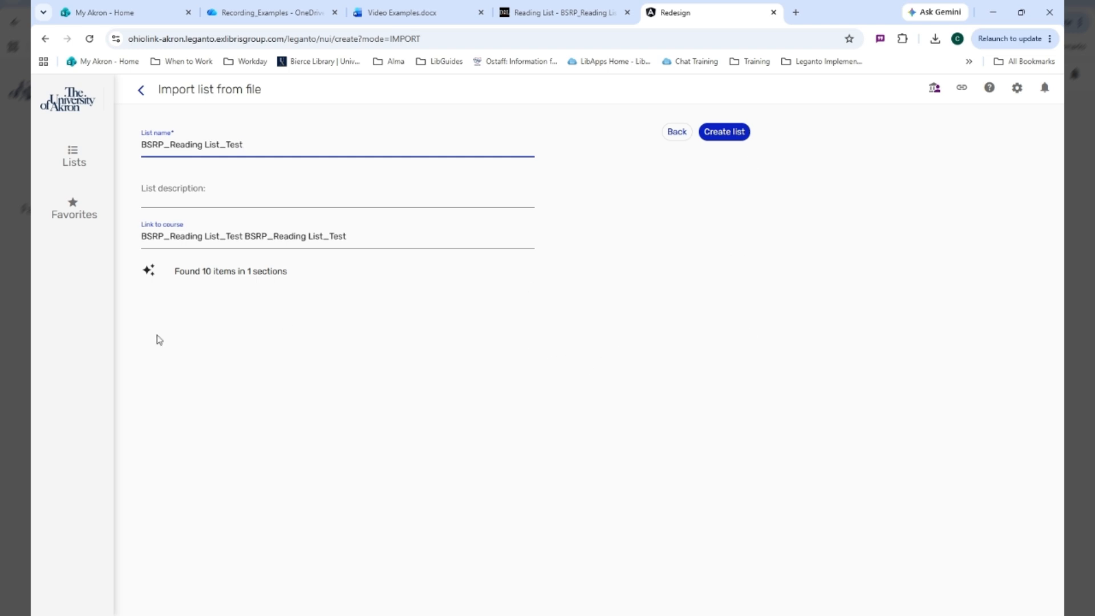
pyautogui.click(728, 135)
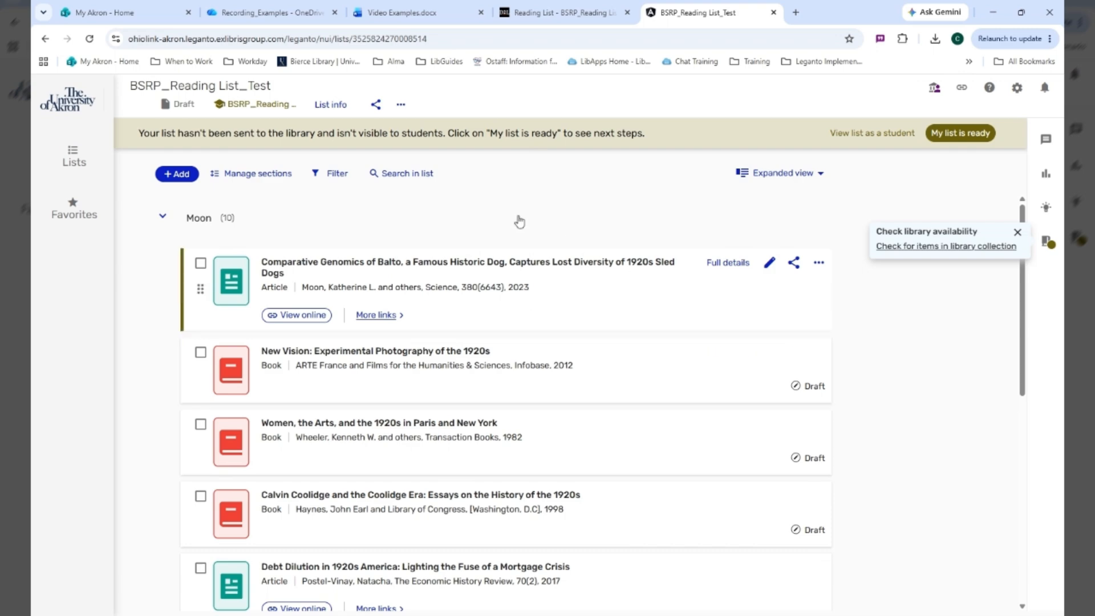
# Dismiss the library availability hint and look through the imported items in the reading list
pyautogui.click(1019, 232)
pyautogui.scroll(-10, 993, 290)
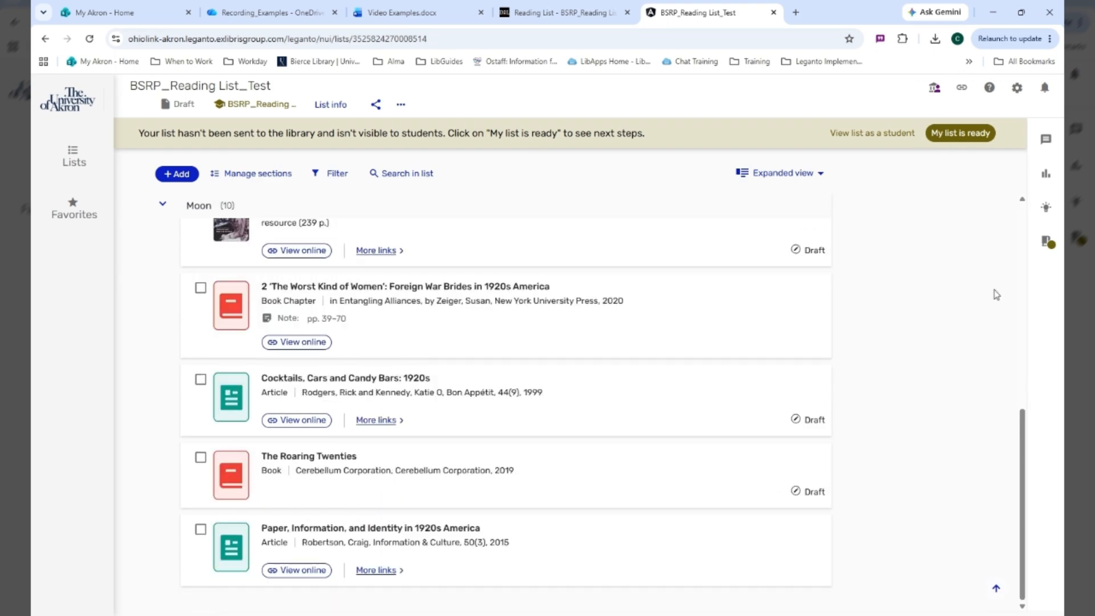
pyautogui.scroll(10, 961, 330)
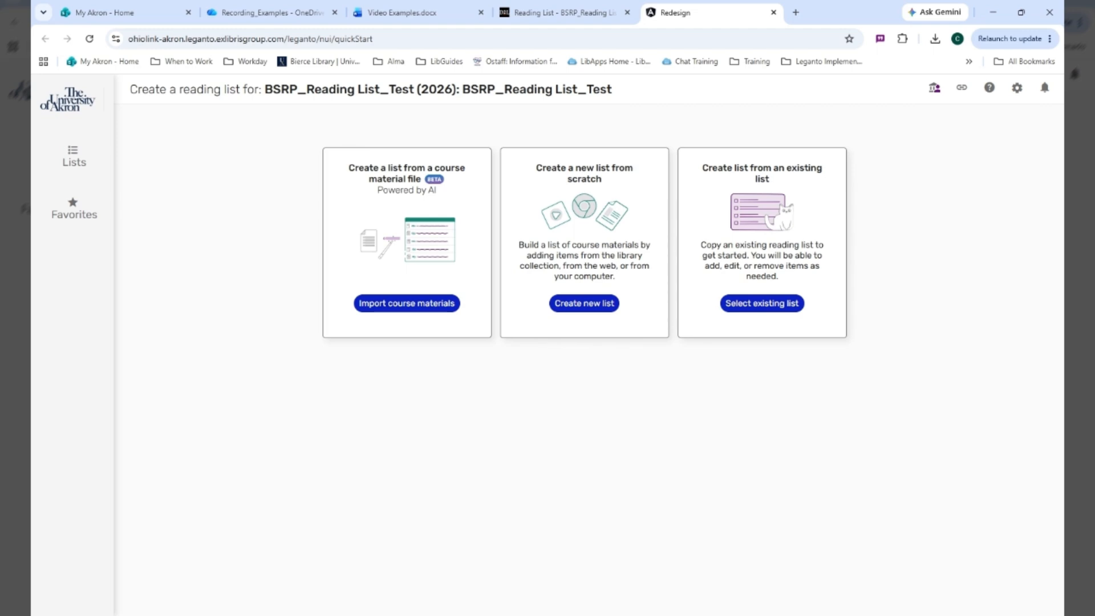
# Start a new list from scratch named BSRP_Reading List_Test and organize its sections by Weeks
pyautogui.click(602, 311)
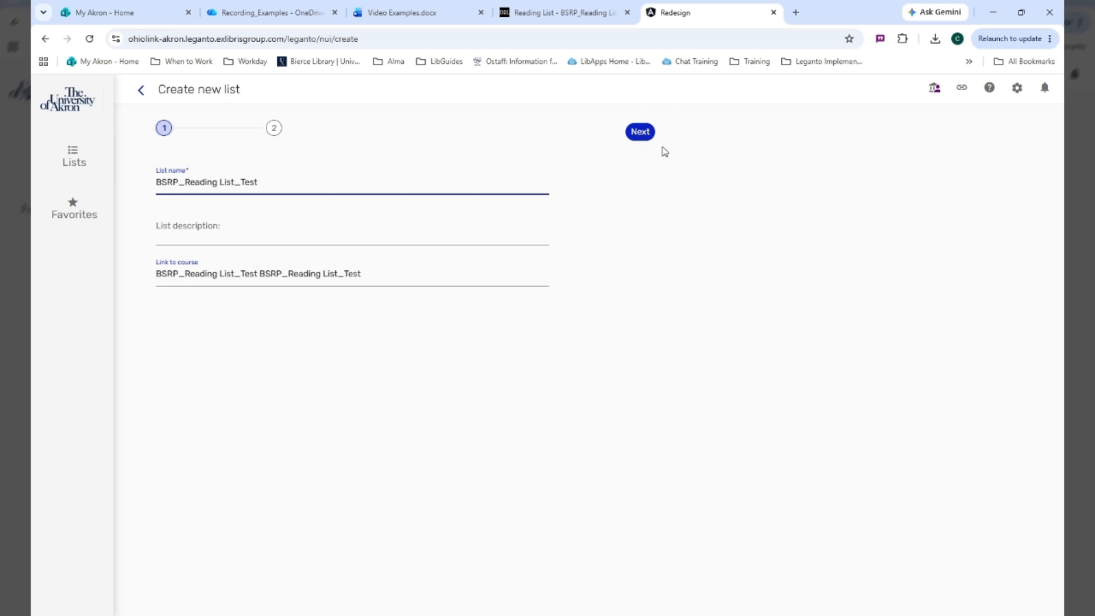
pyautogui.click(641, 132)
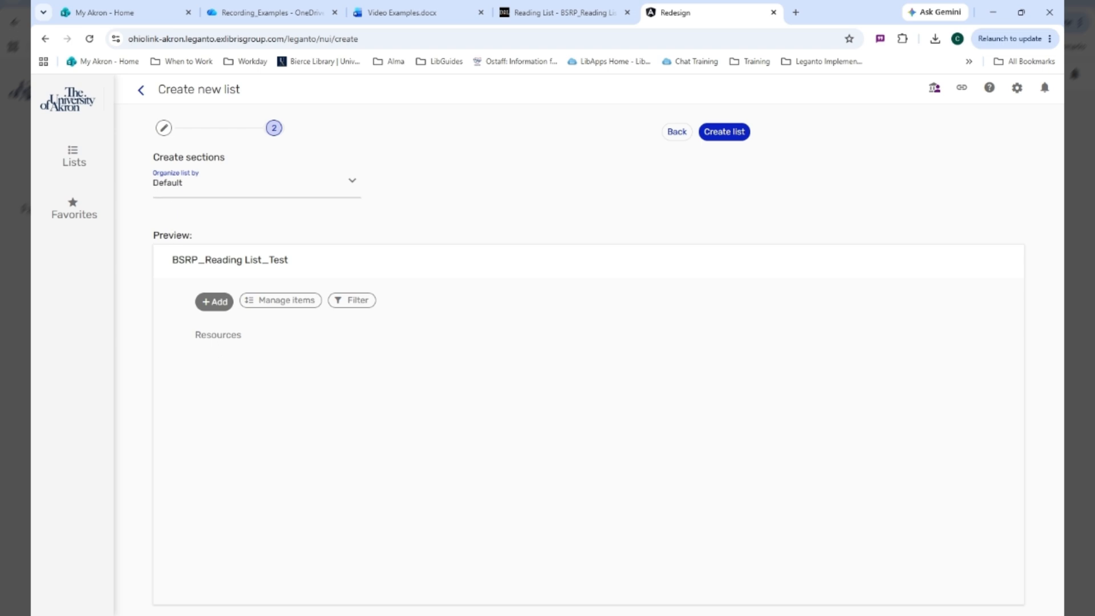
pyautogui.click(241, 197)
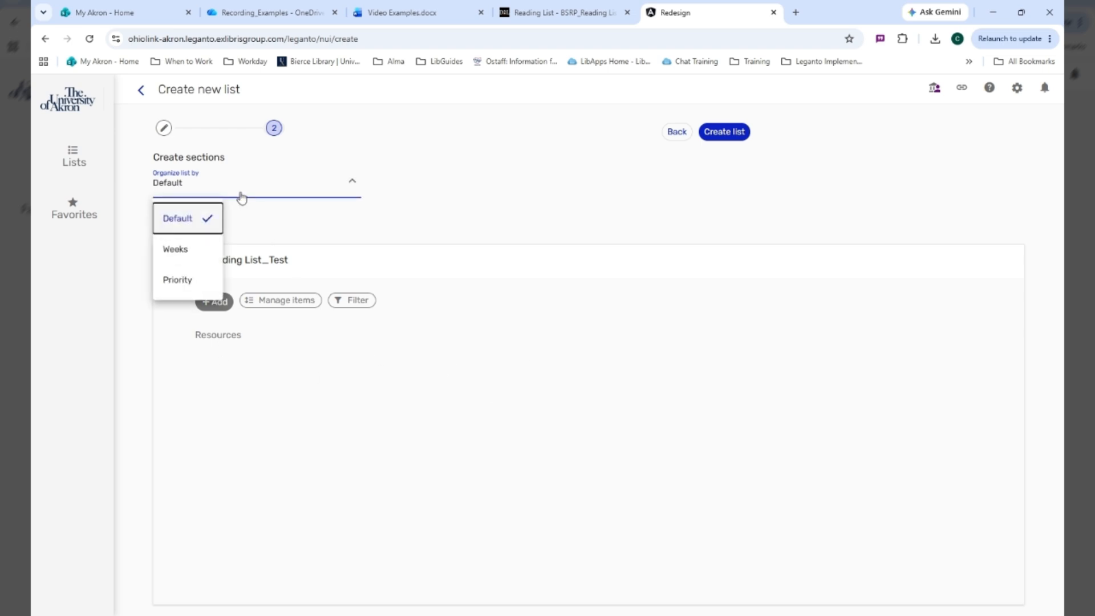
pyautogui.click(194, 249)
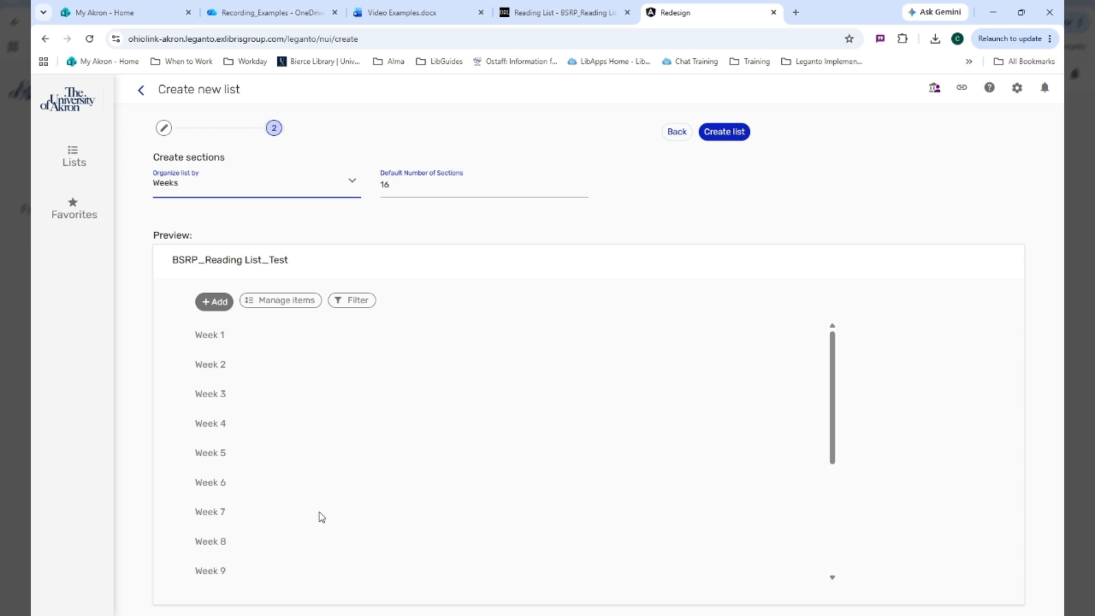
# Try 6 as the number of weekly sections, and set the number back to 16
pyautogui.scroll(-4, 323, 501)
pyautogui.scroll(2, 324, 547)
pyautogui.scroll(2, 323, 561)
pyautogui.moveTo(393, 185); pyautogui.dragTo(374, 188)
pyautogui.write('6')
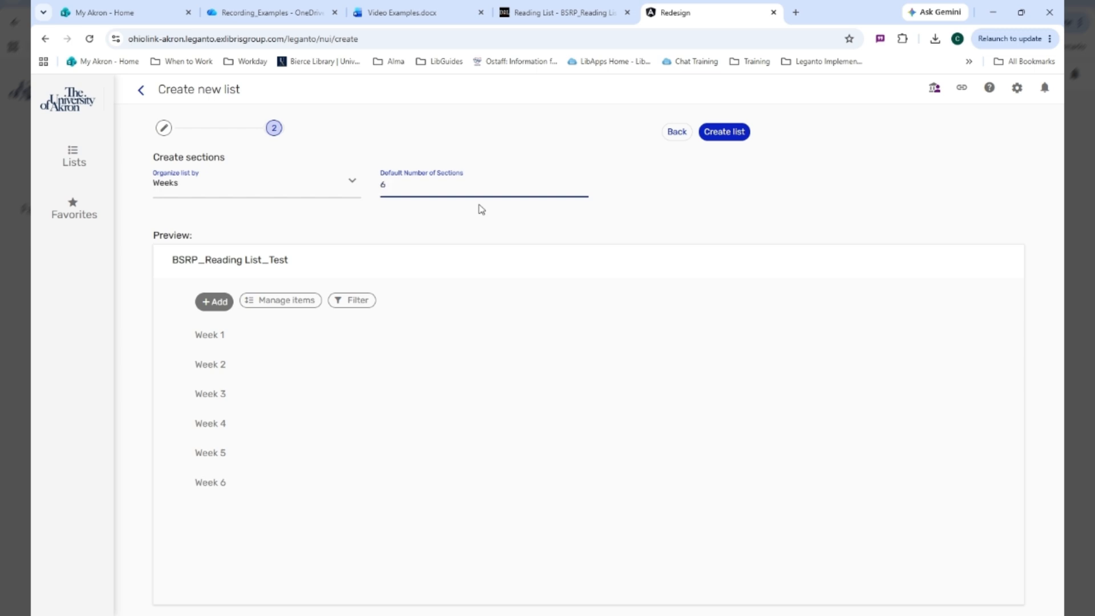
pyautogui.write('1')
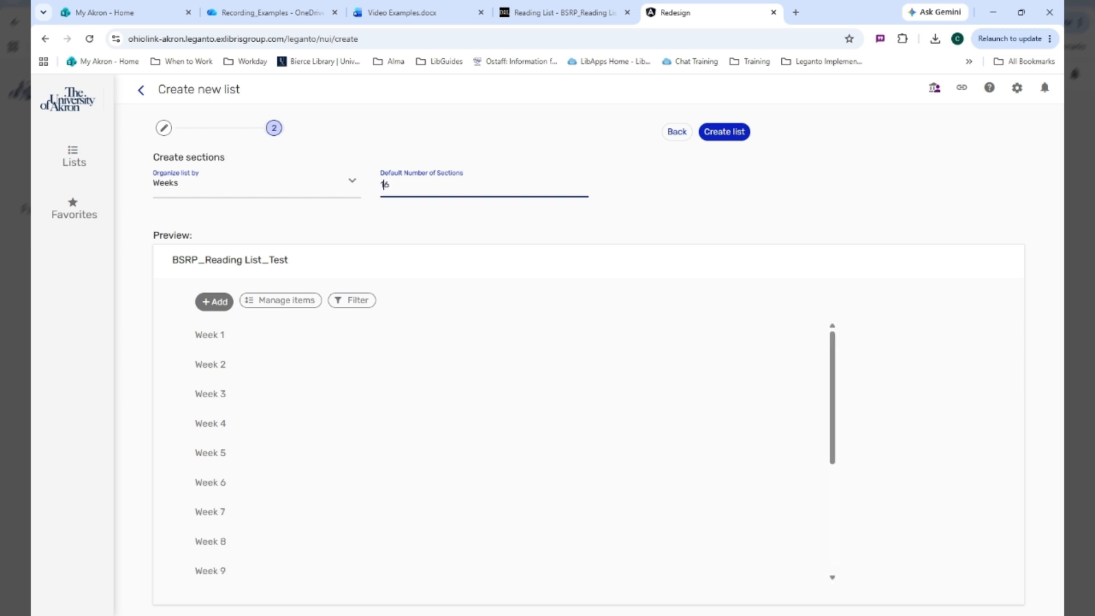
# Try organizing the new list's sections by Priority
pyautogui.click(273, 193)
pyautogui.click(172, 280)
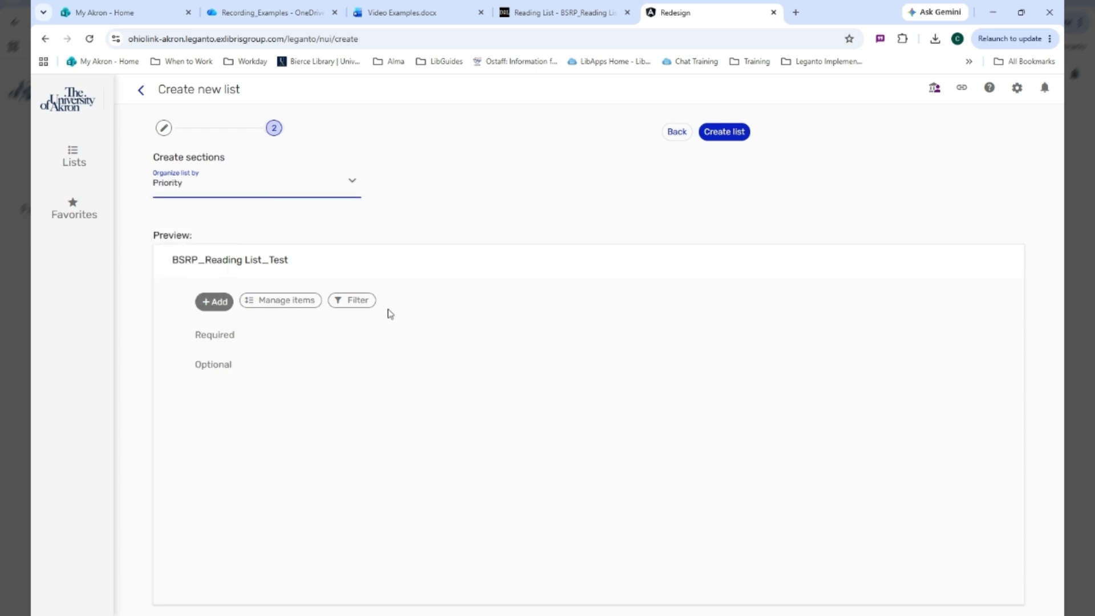
pyautogui.click(215, 189)
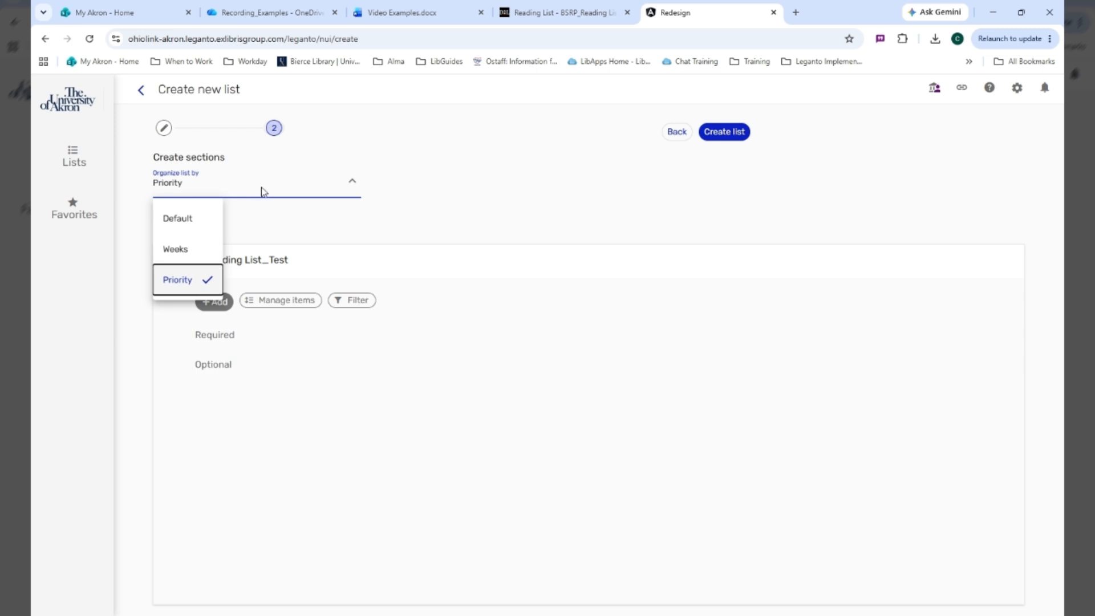
pyautogui.click(426, 224)
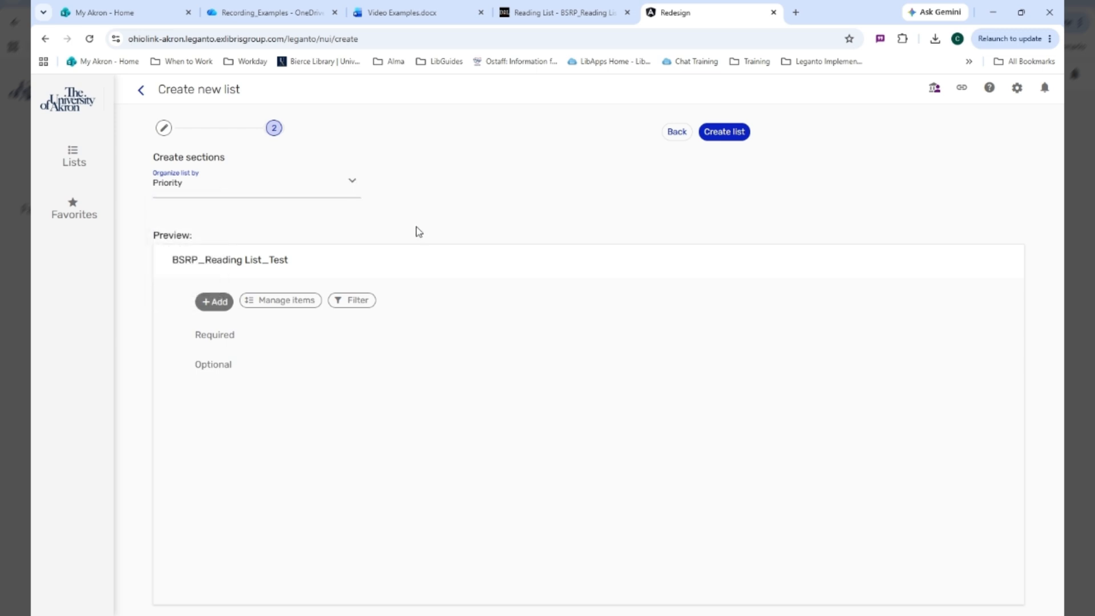
# Organize the new list by Weeks with 16 sections and create it
pyautogui.click(306, 194)
pyautogui.click(188, 248)
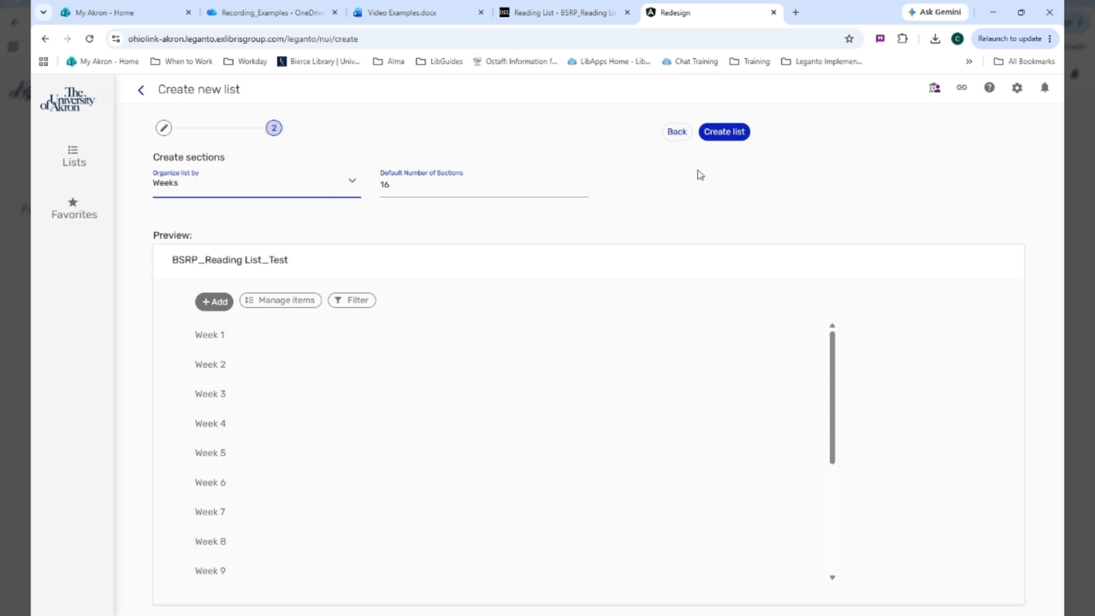
pyautogui.click(736, 132)
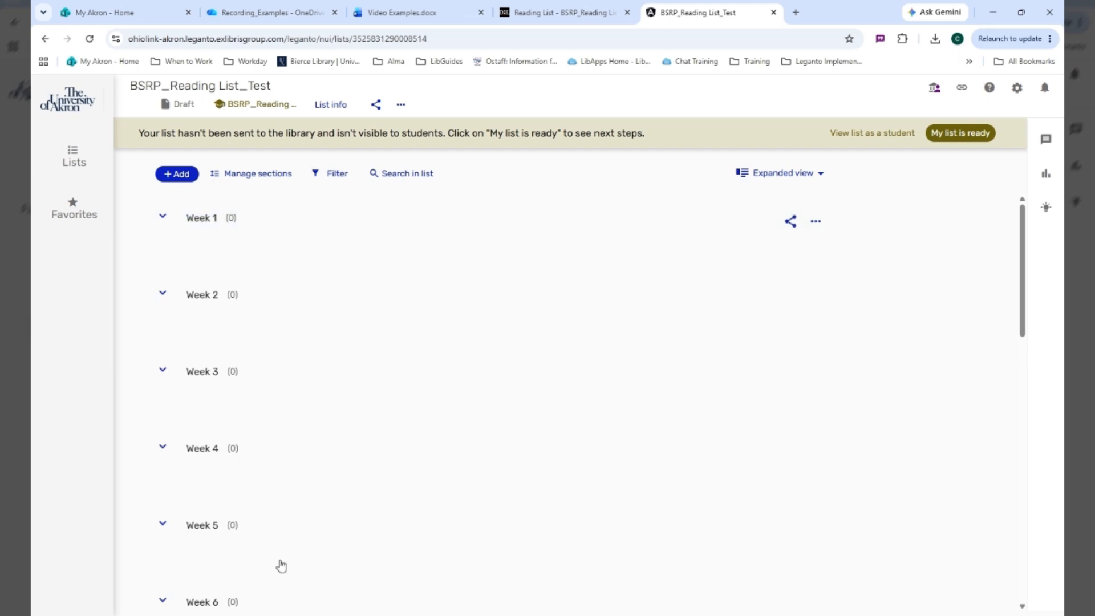
# Open the library search for adding a new item, with the scope set to Search everything
pyautogui.click(178, 175)
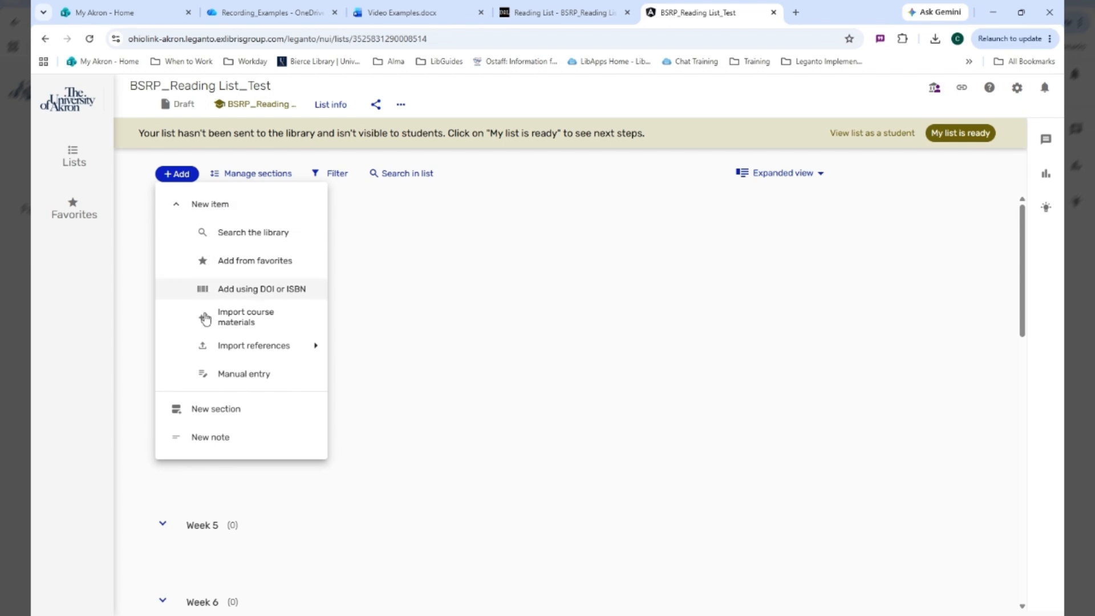
pyautogui.click(237, 239)
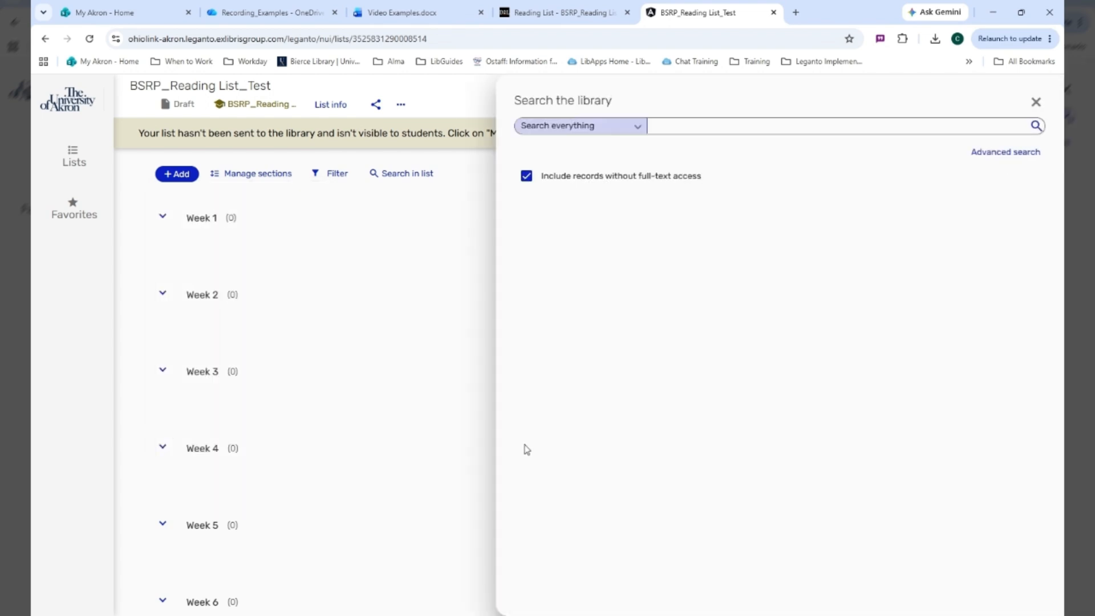
pyautogui.click(633, 128)
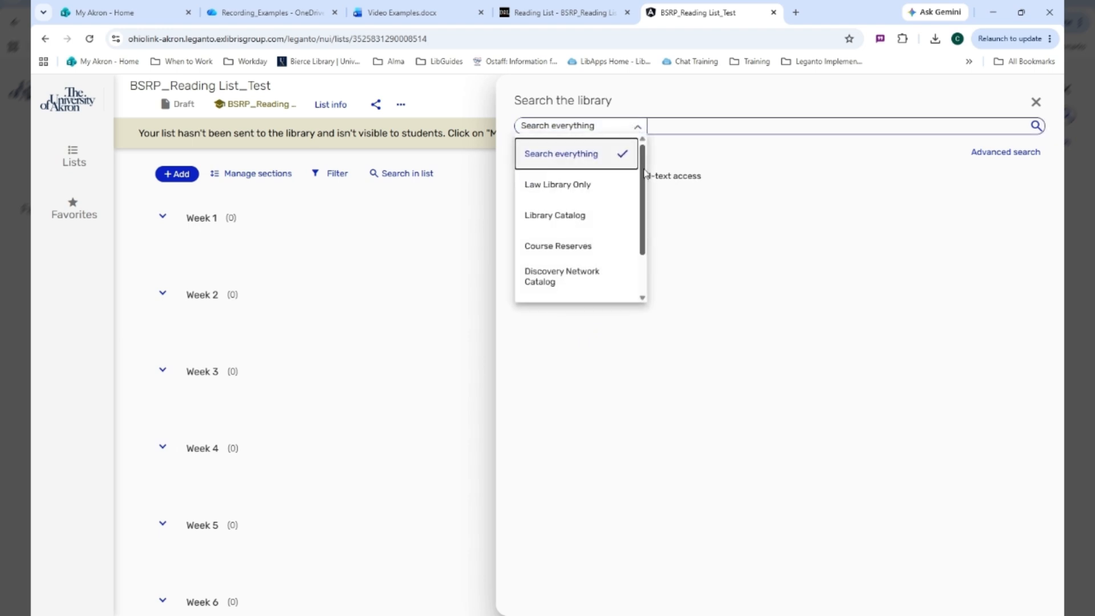
pyautogui.moveTo(645, 173)
pyautogui.mouseDown()
pyautogui.moveTo(649, 216)
pyautogui.moveTo(646, 174)
pyautogui.mouseUp()
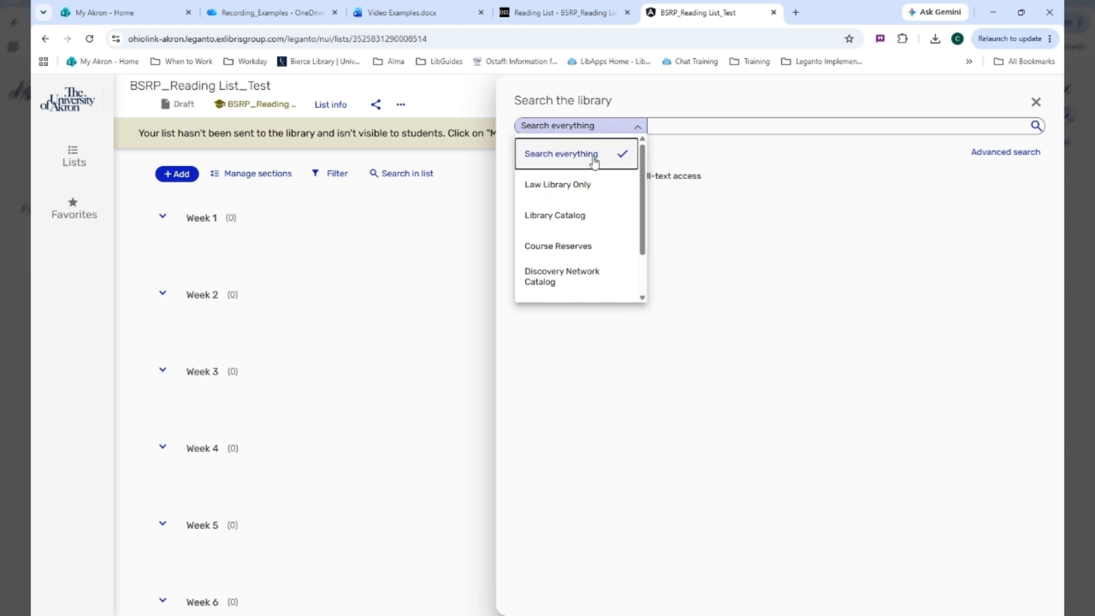
pyautogui.click(594, 163)
# Search the library for "the united states in the 1920s"
pyautogui.click(651, 125)
pyautogui.write('folktales')
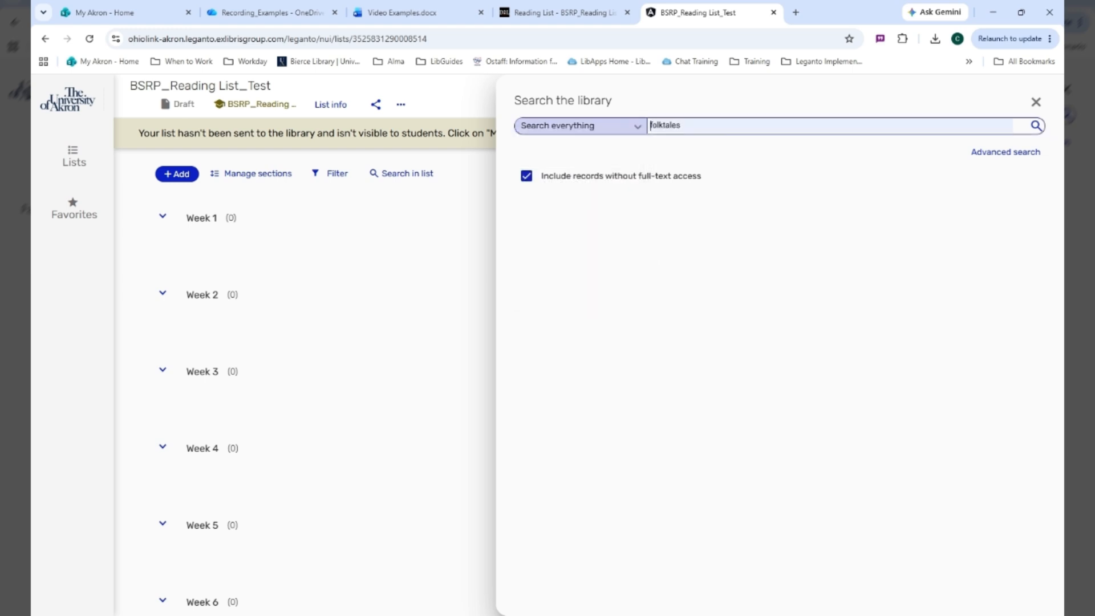
pyautogui.write('the unit')
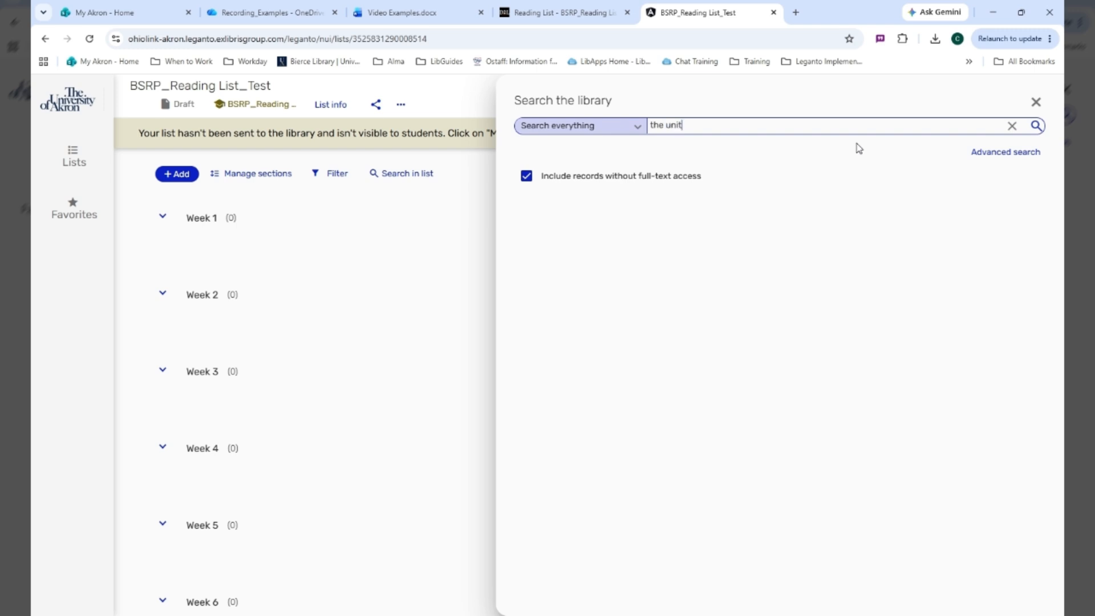
pyautogui.write('ed states iu')
pyautogui.write(' the 1920s')
pyautogui.press('Return')
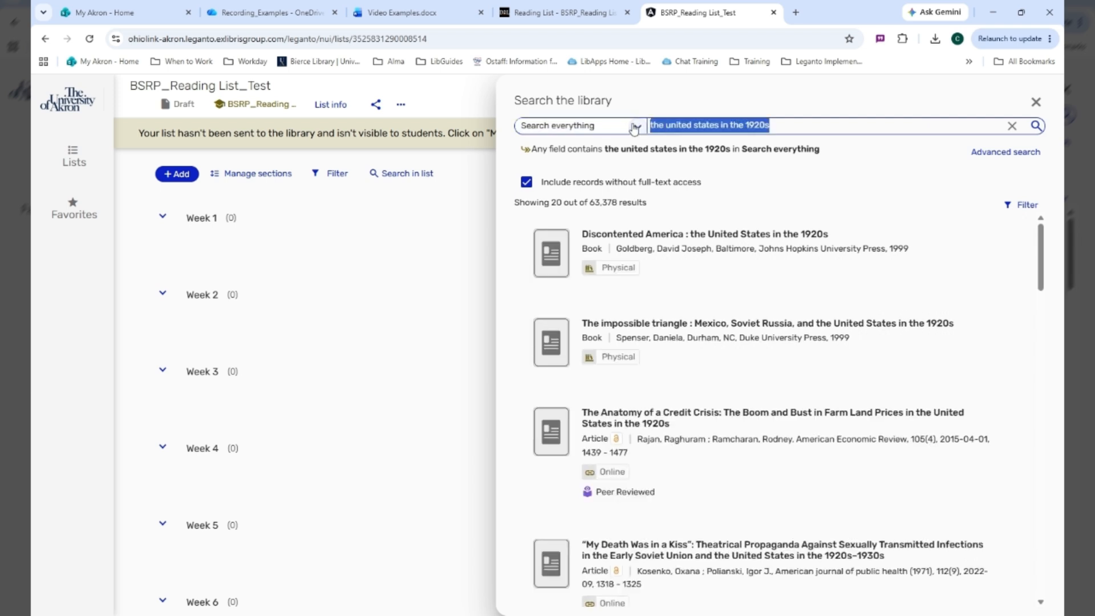
# Add the book "Discontented America : the United States in the 1920s" to the Week 9 section with the Recommended tag
pyautogui.moveTo(791, 287)
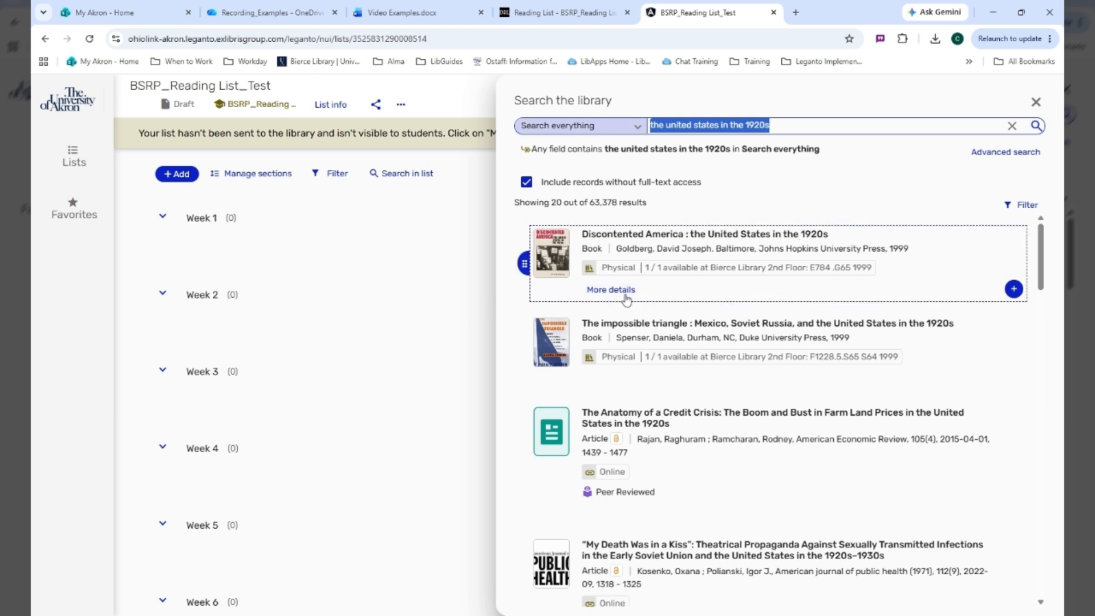
pyautogui.click(1013, 289)
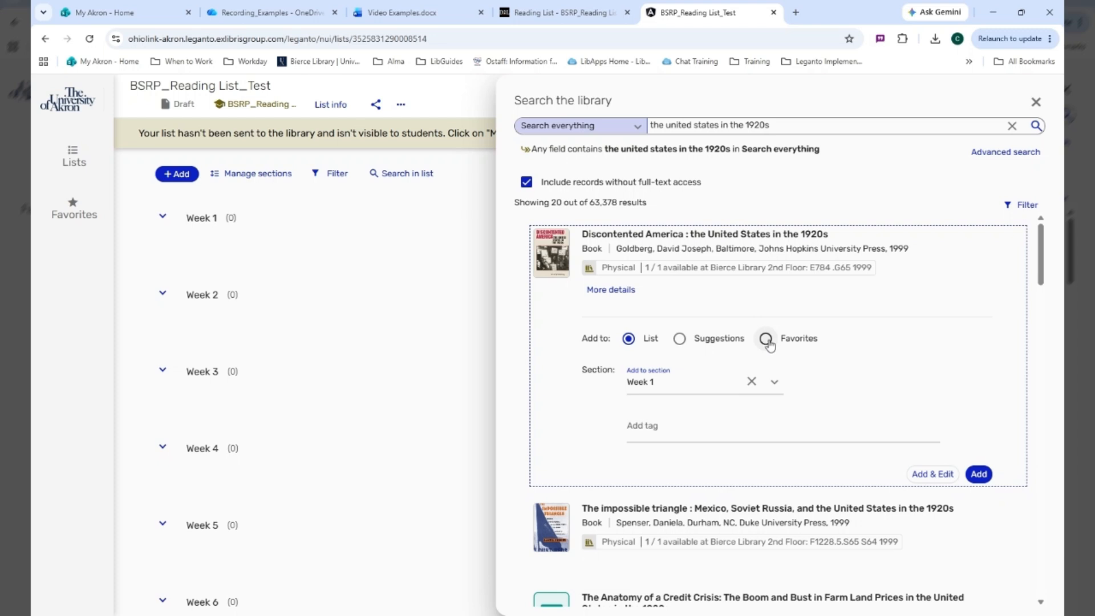
pyautogui.click(774, 381)
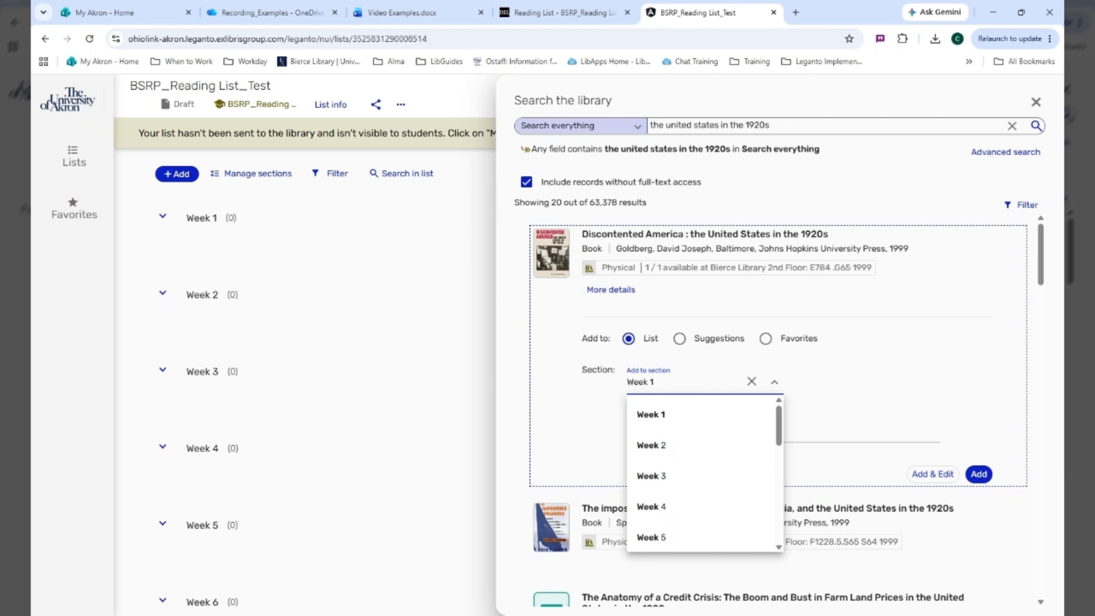
pyautogui.scroll(-3, 685, 479)
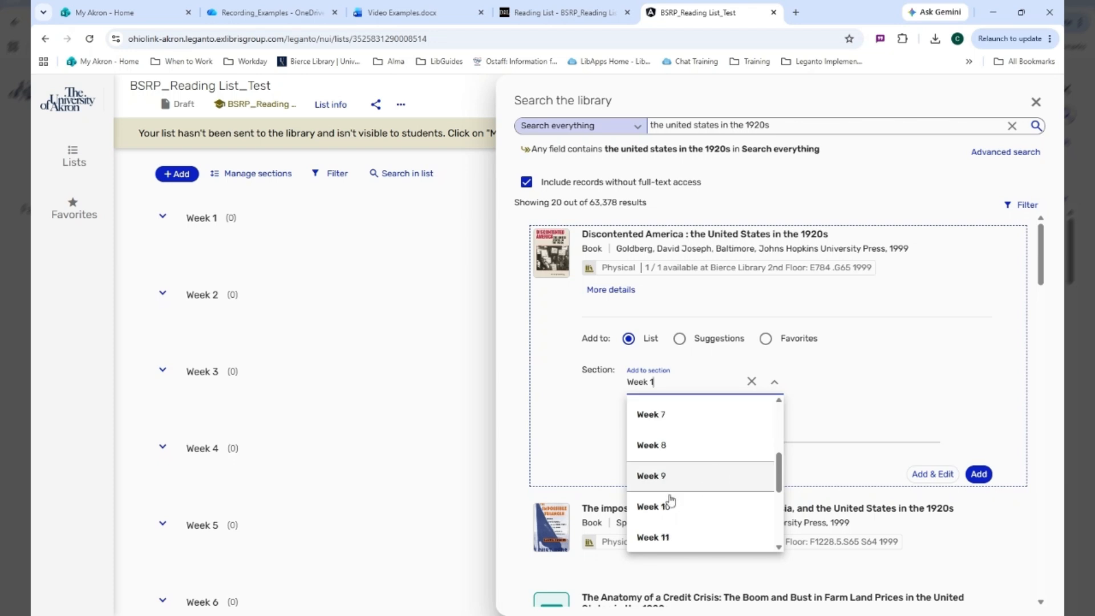
pyautogui.click(666, 479)
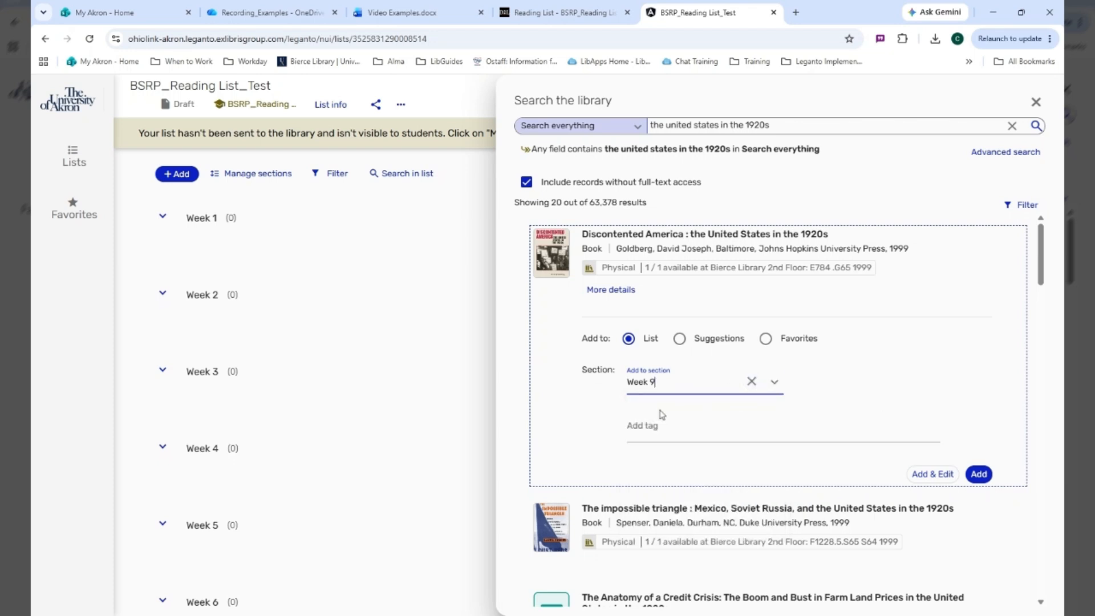
pyautogui.click(632, 428)
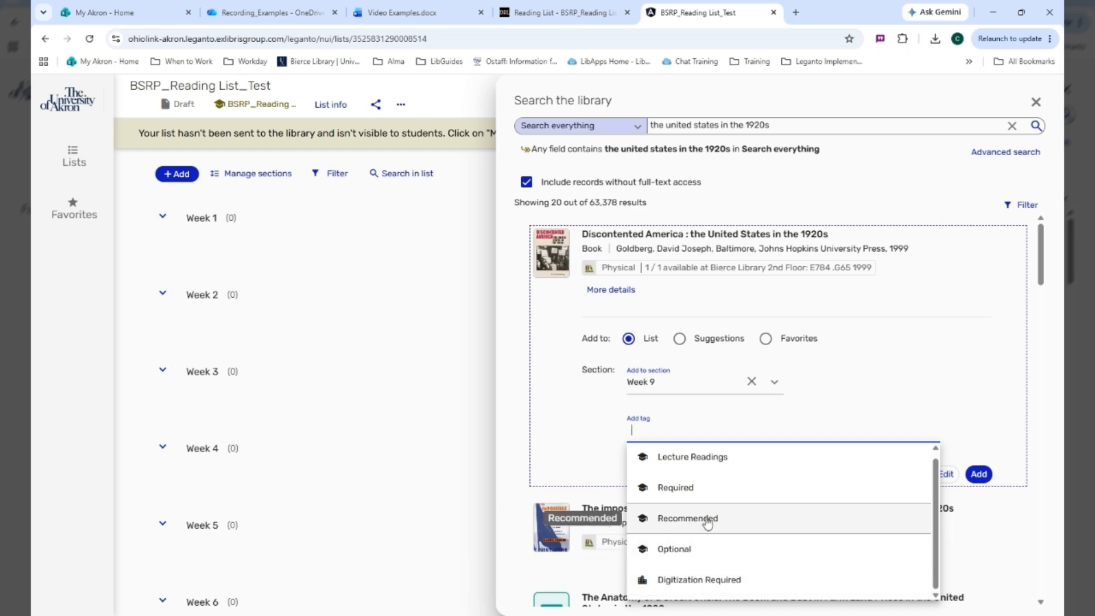
pyautogui.click(688, 518)
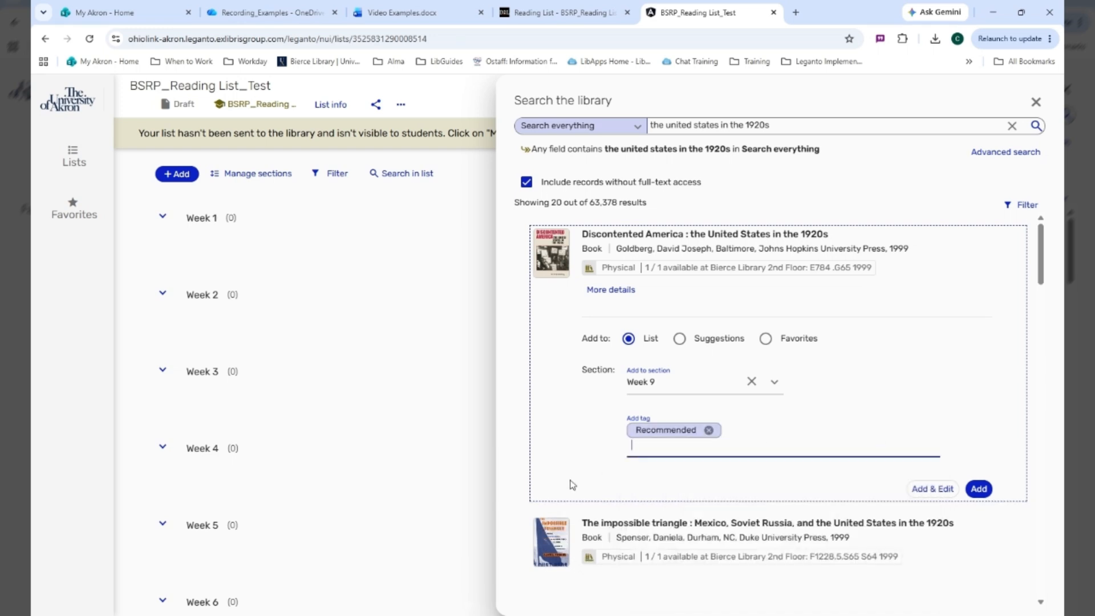
pyautogui.click(981, 491)
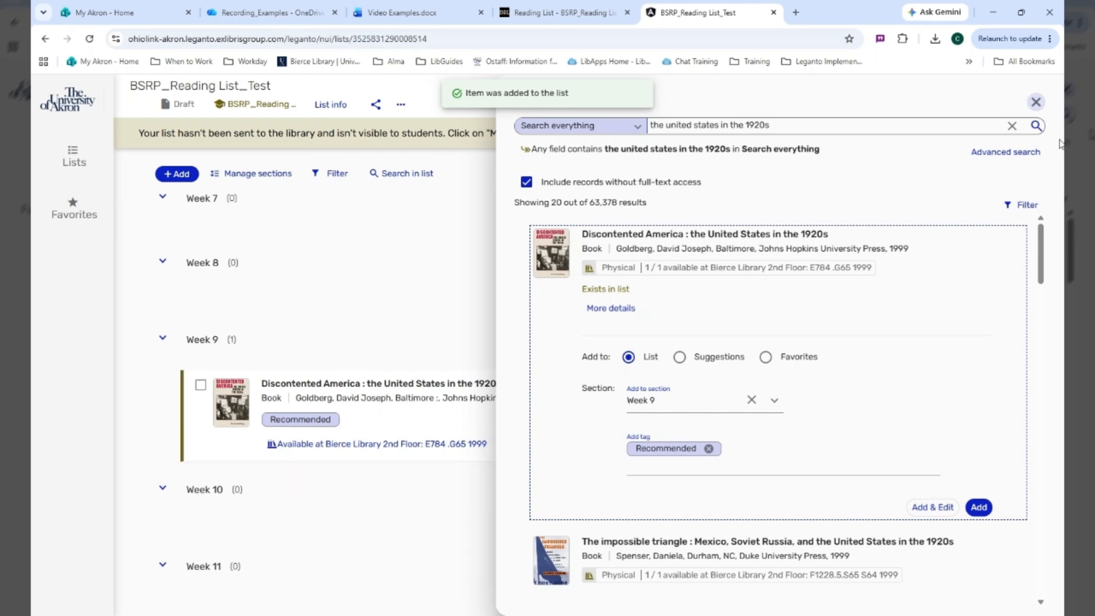
pyautogui.click(1035, 103)
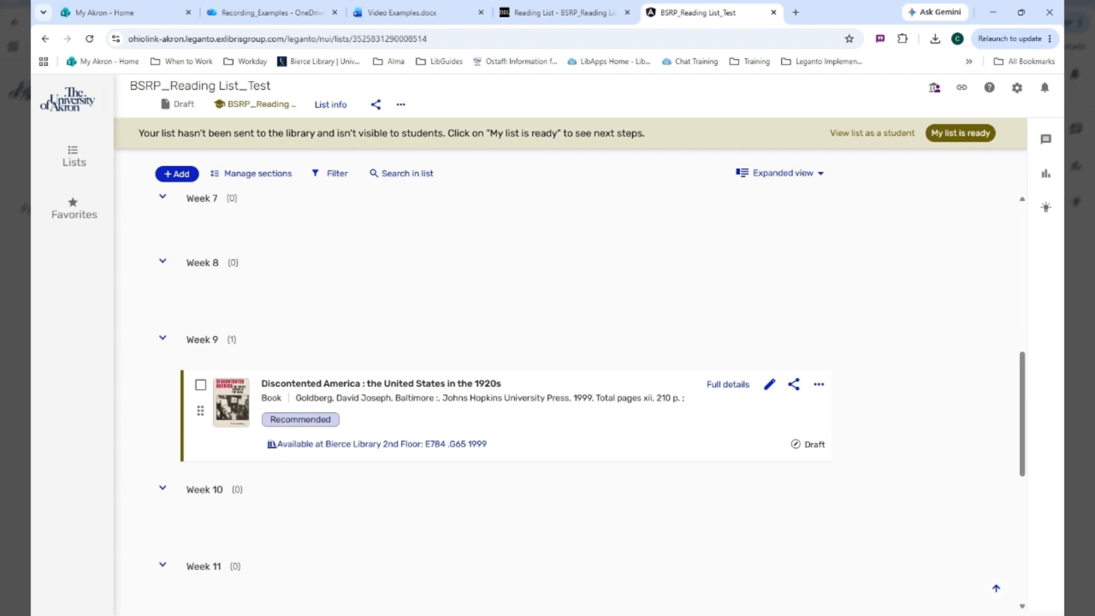
# Add the website "The Roaring Twenties | Gilder Lehrman Institute of American History" from favorites to the Week 2 section
pyautogui.click(178, 173)
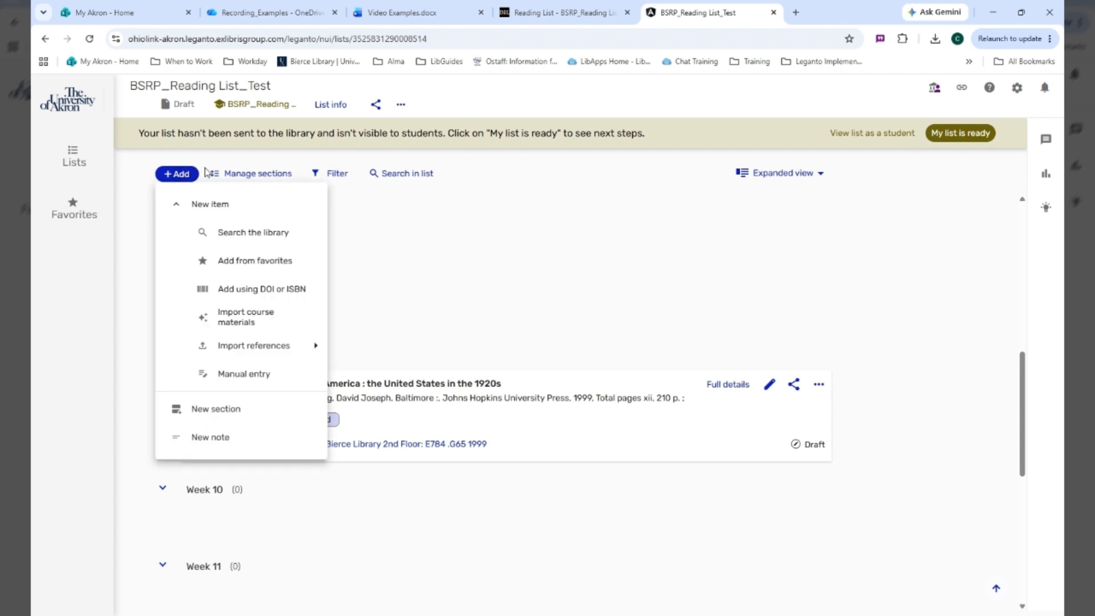
pyautogui.click(260, 262)
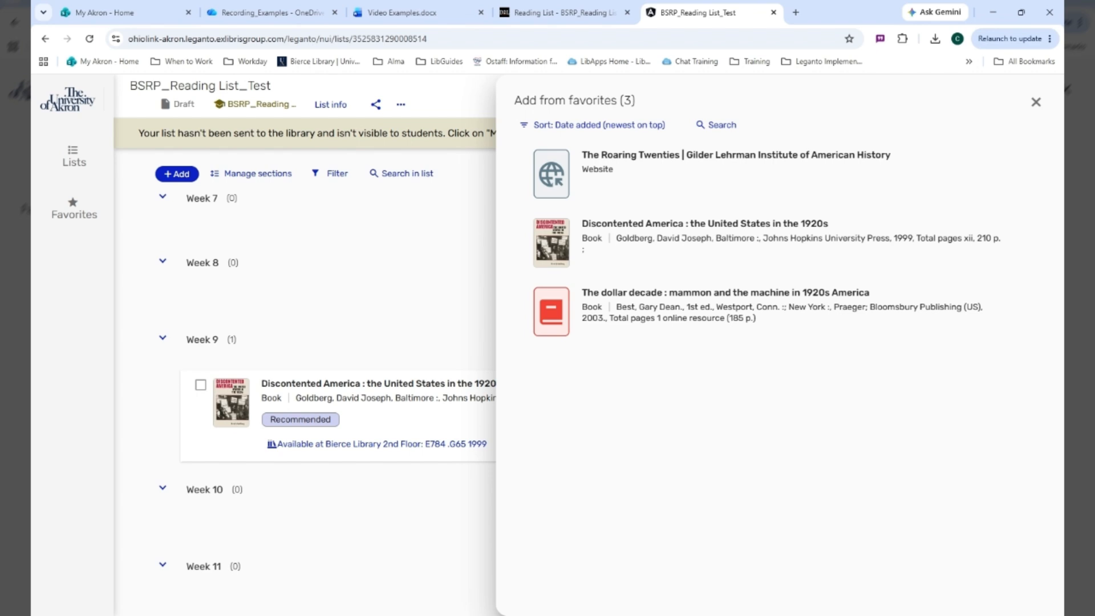
pyautogui.moveTo(777, 259)
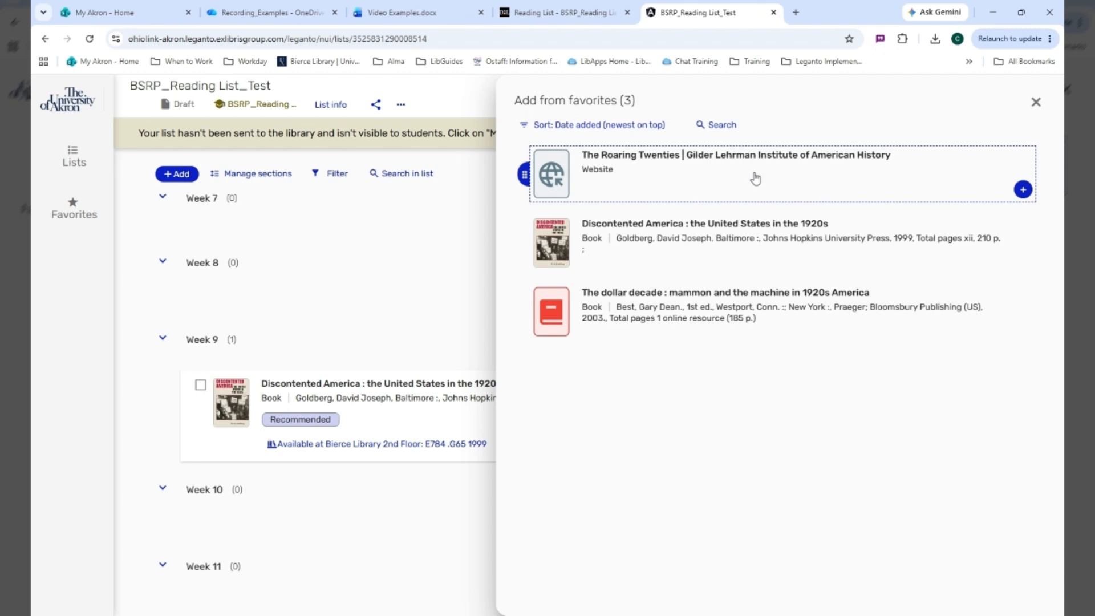
pyautogui.click(1022, 191)
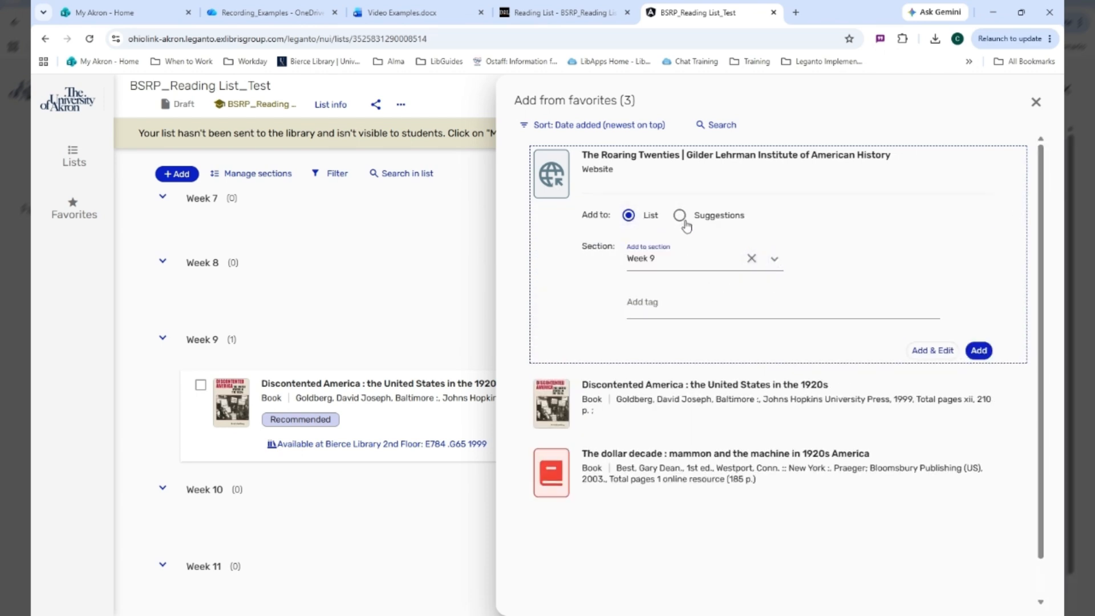
pyautogui.click(773, 259)
pyautogui.click(678, 324)
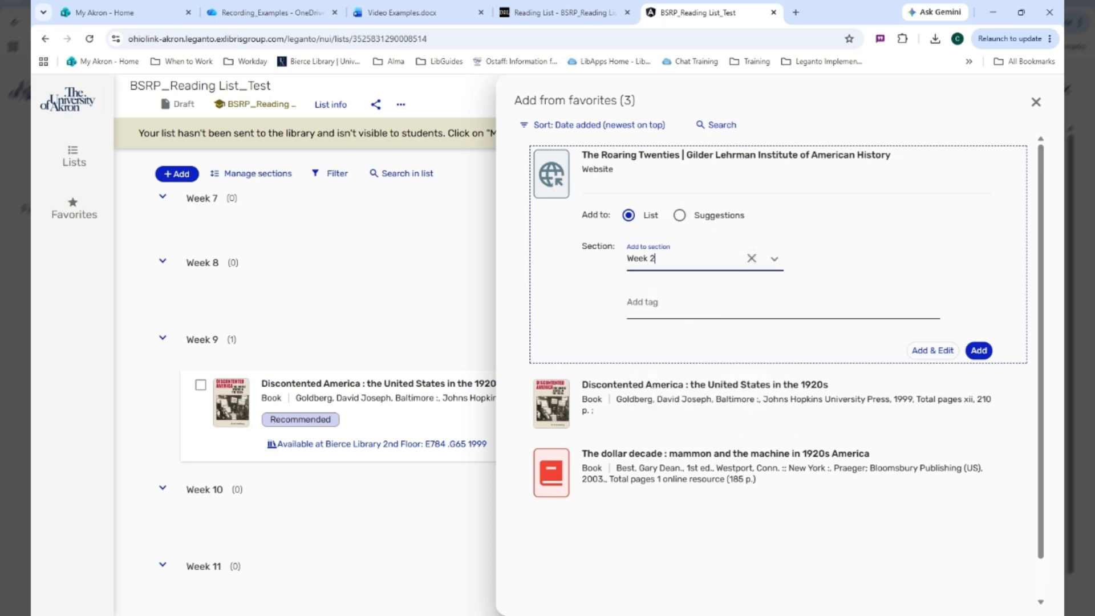
pyautogui.click(976, 353)
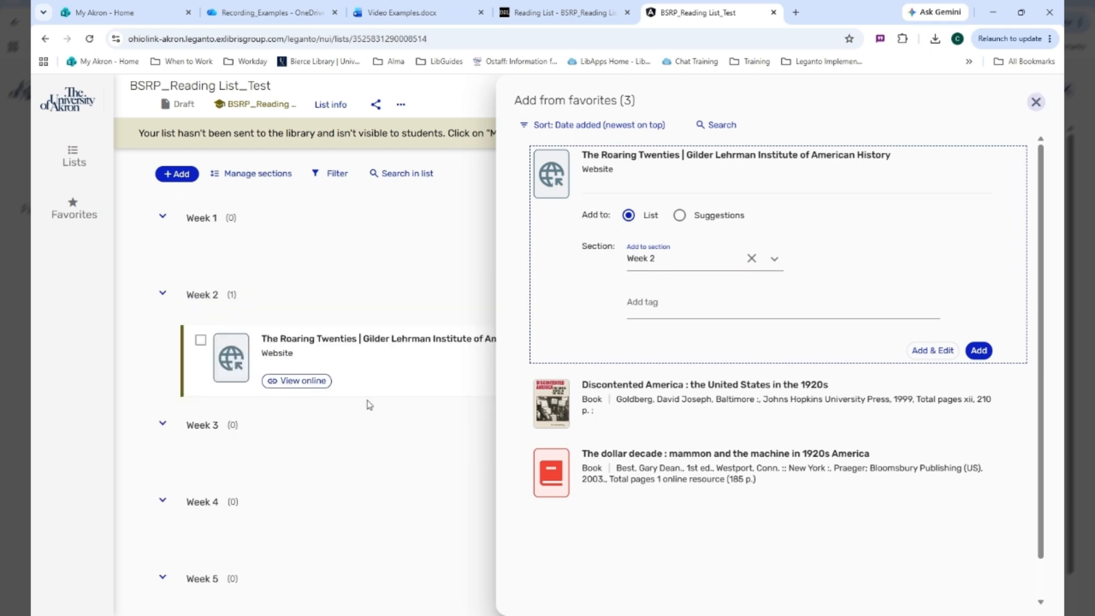
pyautogui.click(1036, 102)
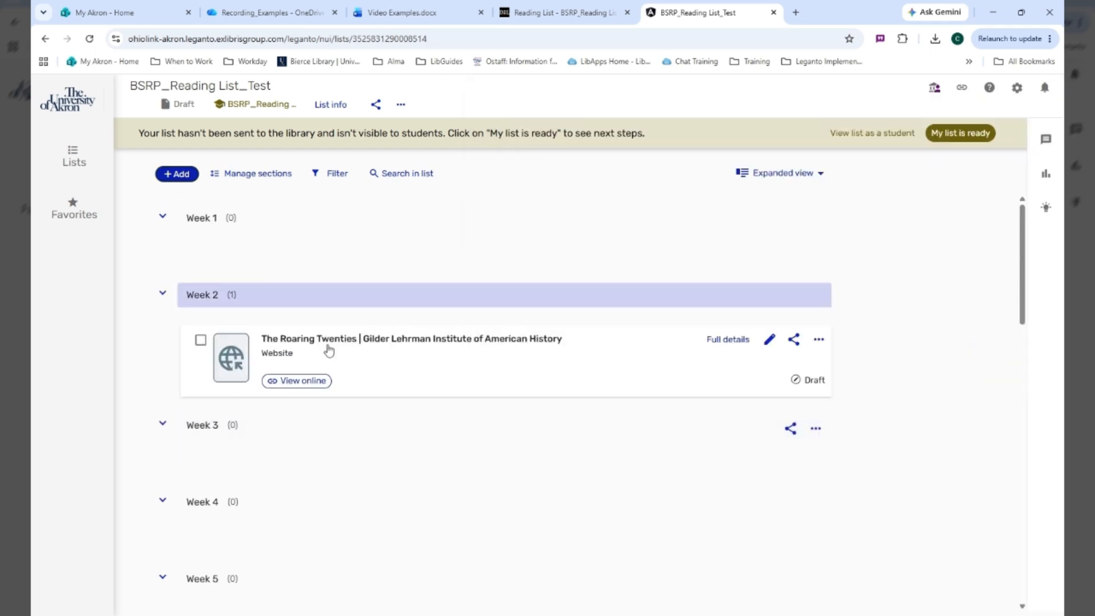
pyautogui.scroll(-10, 444, 337)
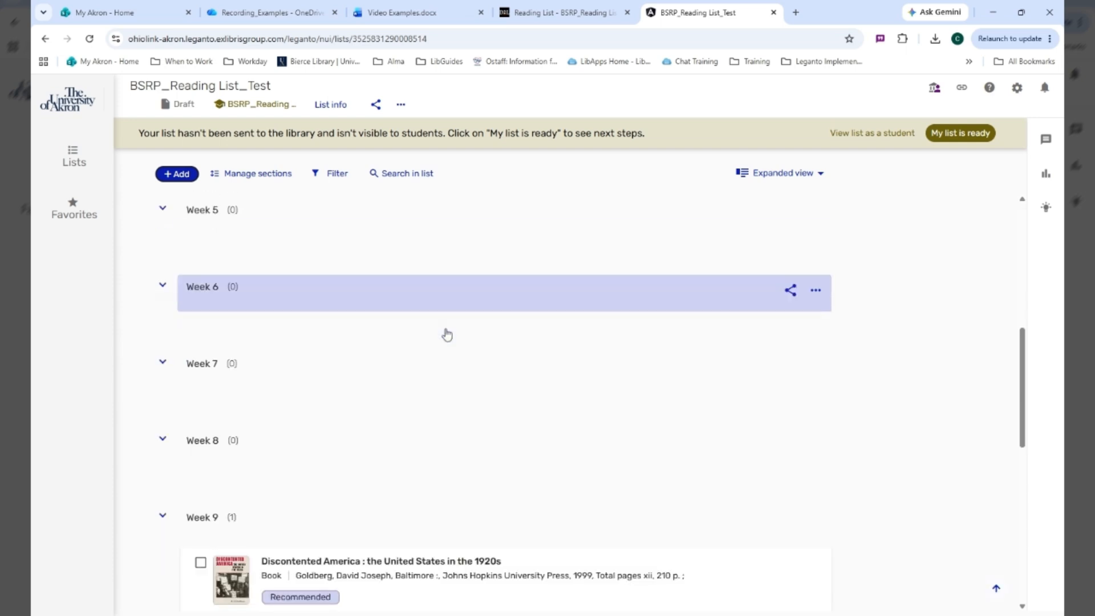
pyautogui.scroll(10, 440, 368)
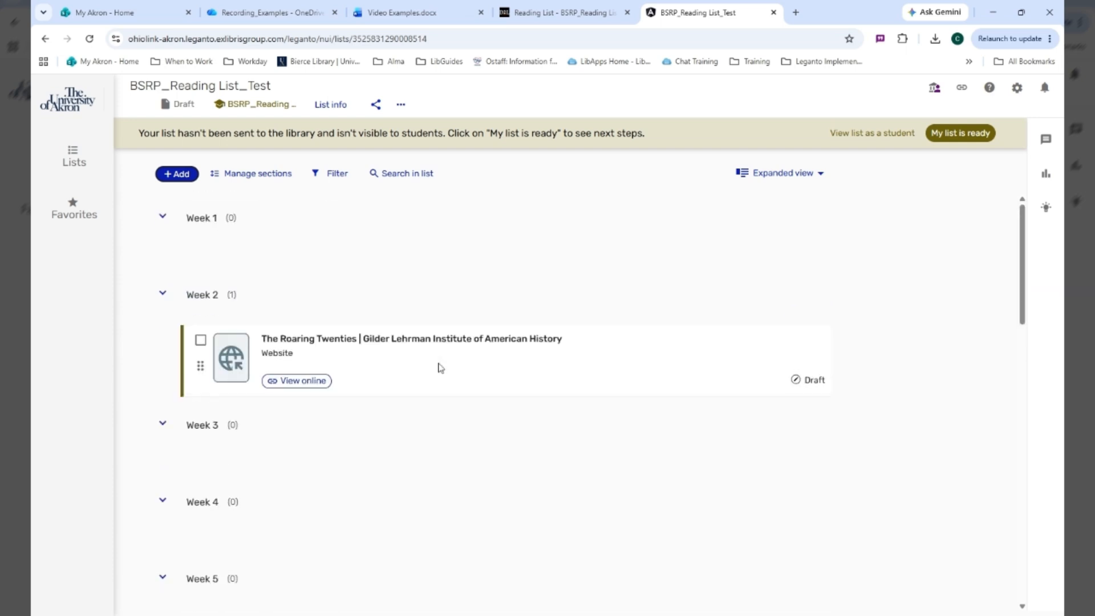
pyautogui.click(179, 177)
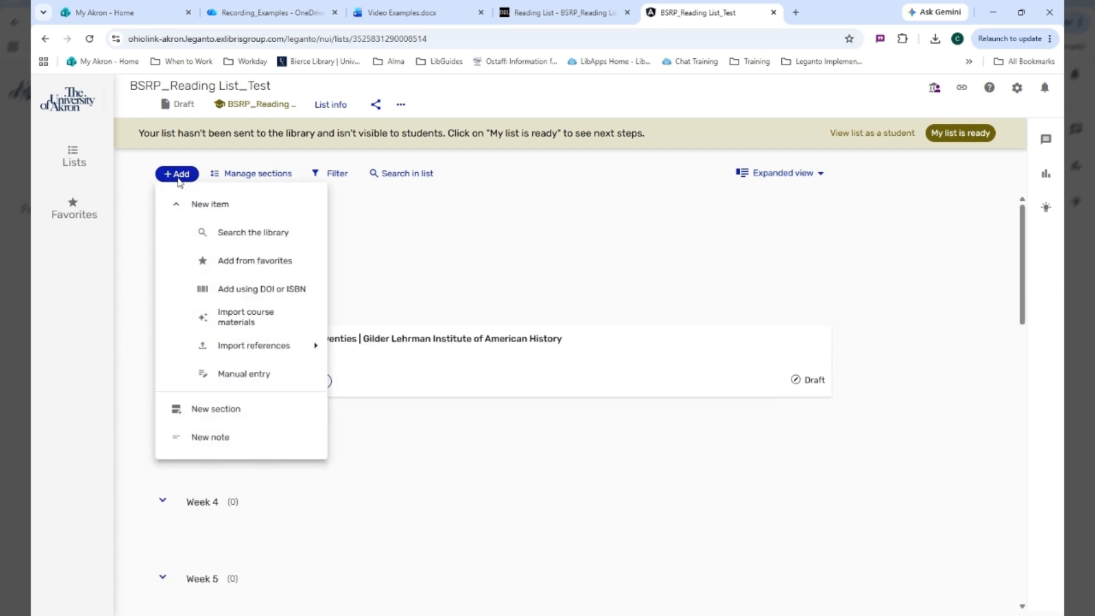
pyautogui.click(262, 293)
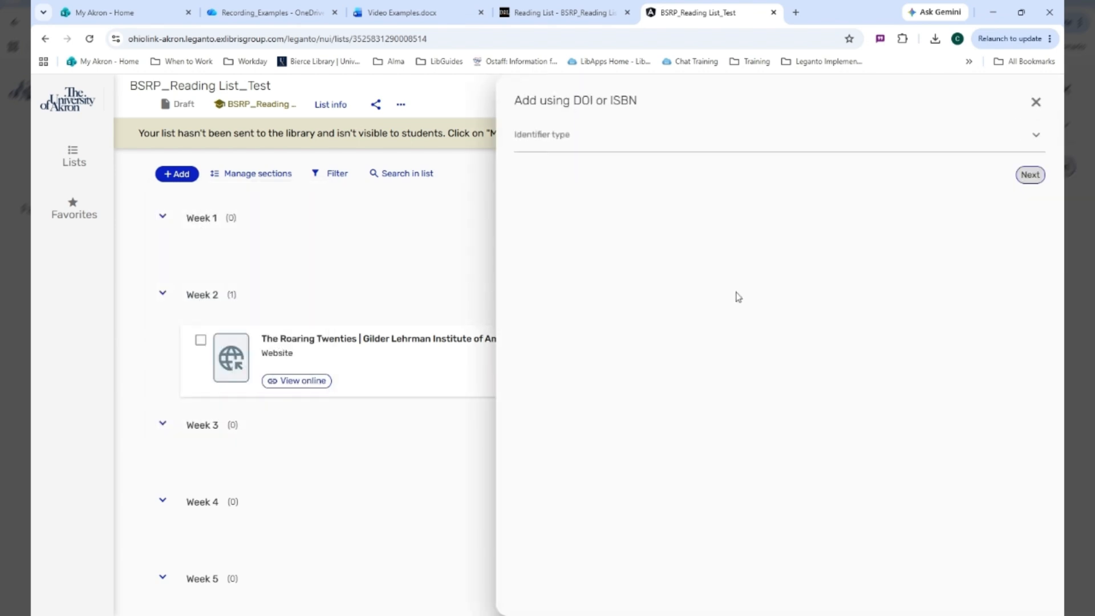
pyautogui.click(588, 150)
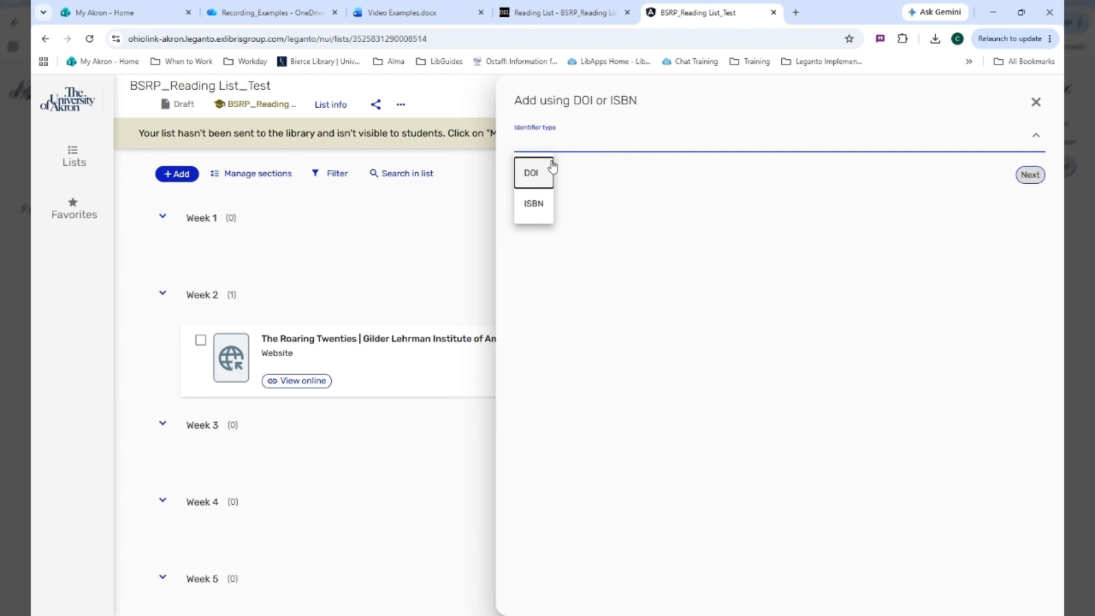
pyautogui.click(547, 209)
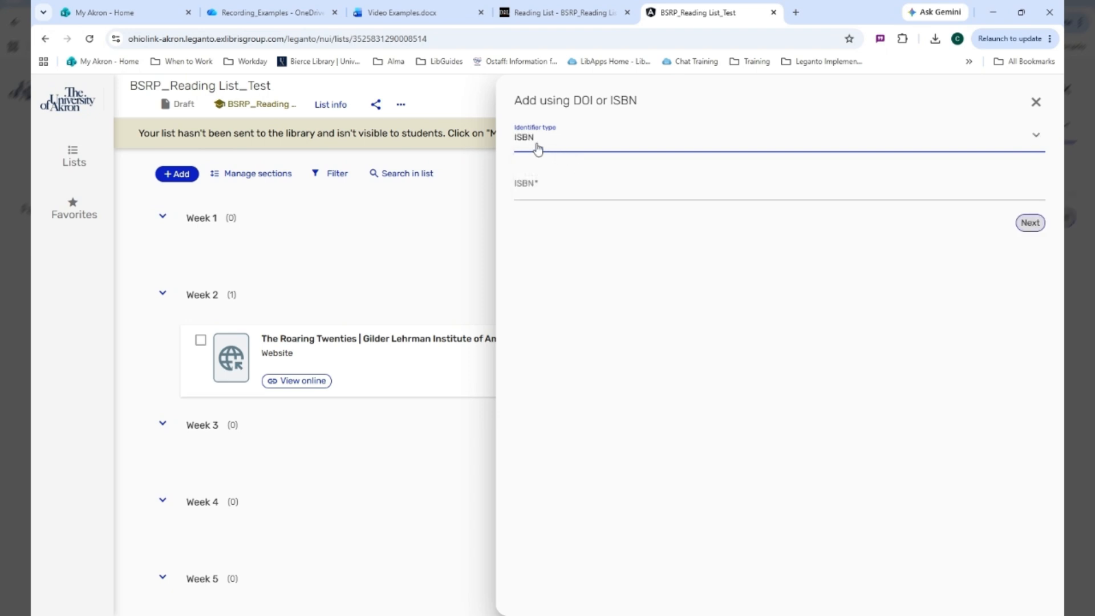
pyautogui.click(551, 180)
pyautogui.hotkey('ctrl', 'v')
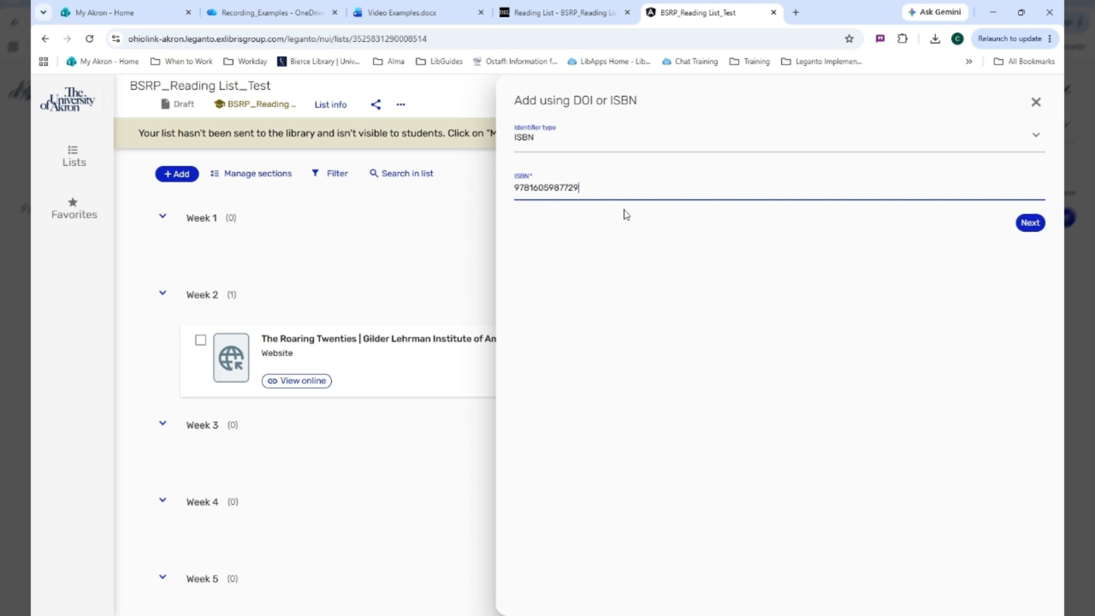
pyautogui.click(1042, 226)
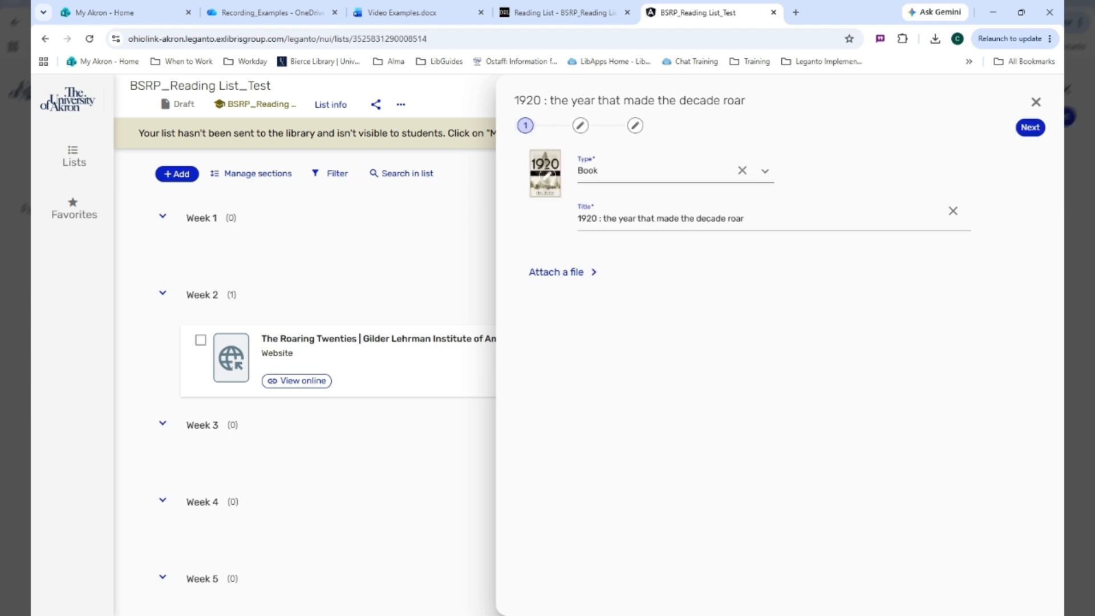
# Review the available item types and the full item details of the book found by ISBN, including the additional fields
pyautogui.click(765, 171)
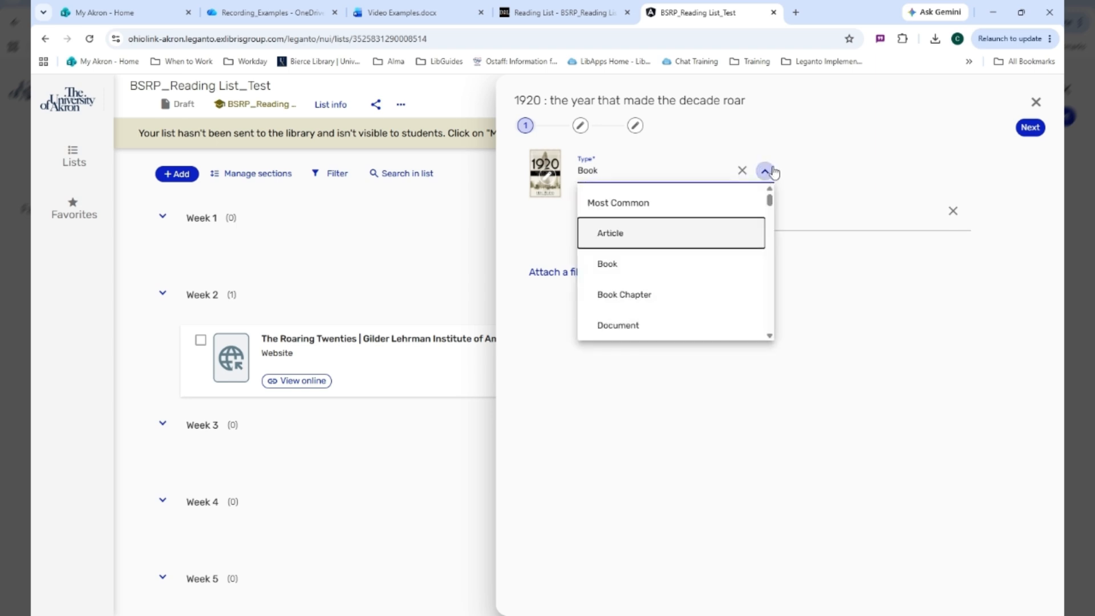
pyautogui.click(772, 175)
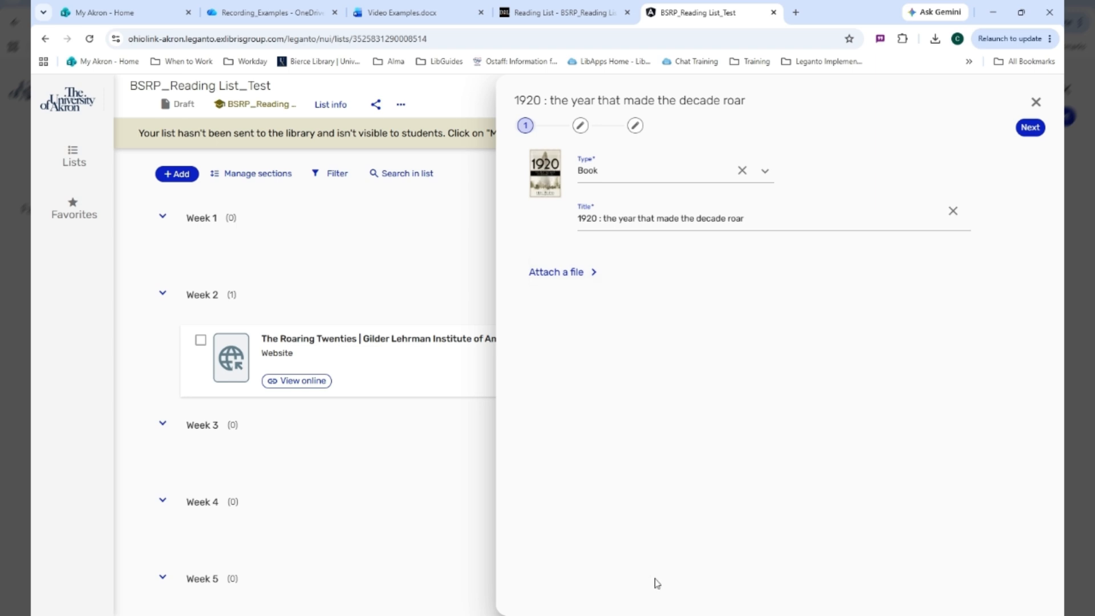
pyautogui.click(1031, 128)
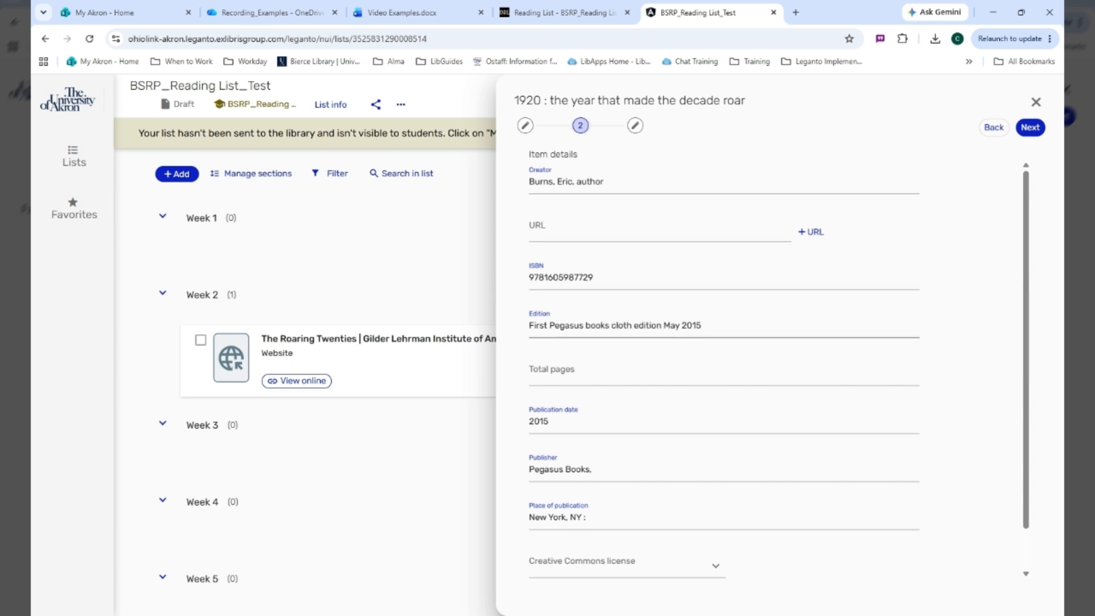
pyautogui.scroll(-1, 608, 413)
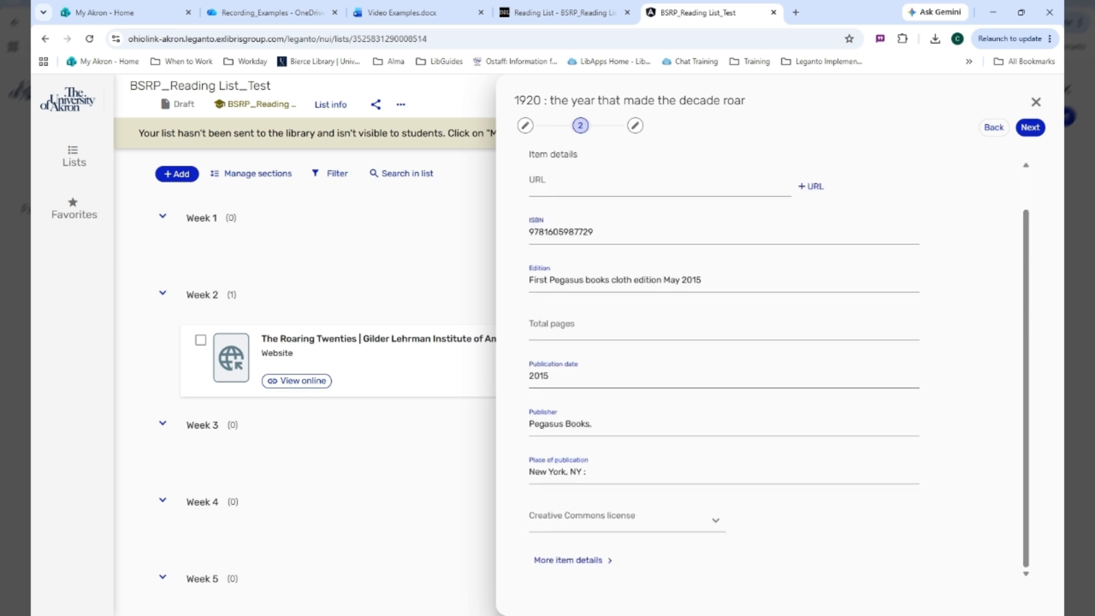
pyautogui.click(579, 560)
pyautogui.scroll(-1, 752, 417)
pyautogui.scroll(-5, 751, 422)
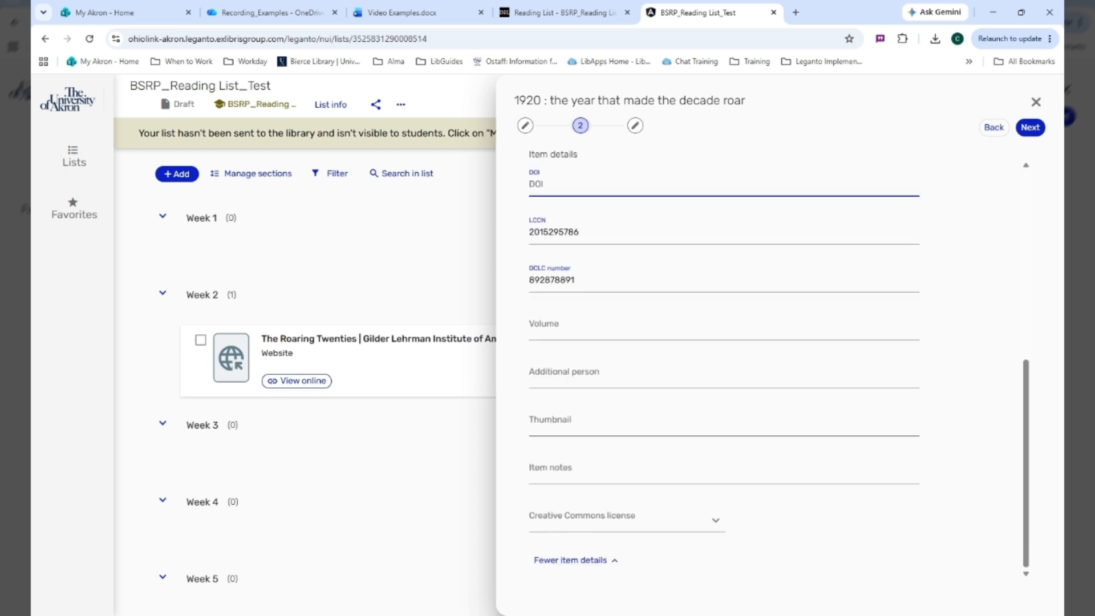
pyautogui.scroll(7, 767, 445)
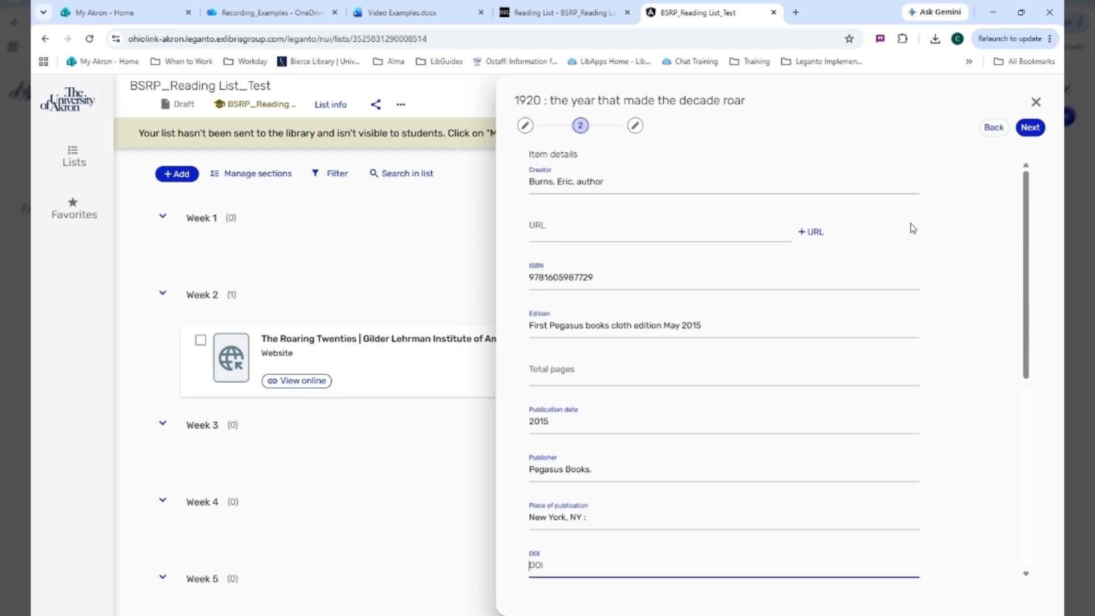
# Assign the book "1920 : the year that made the decade roar" to the Week 4 section and add it to the list
pyautogui.click(1031, 127)
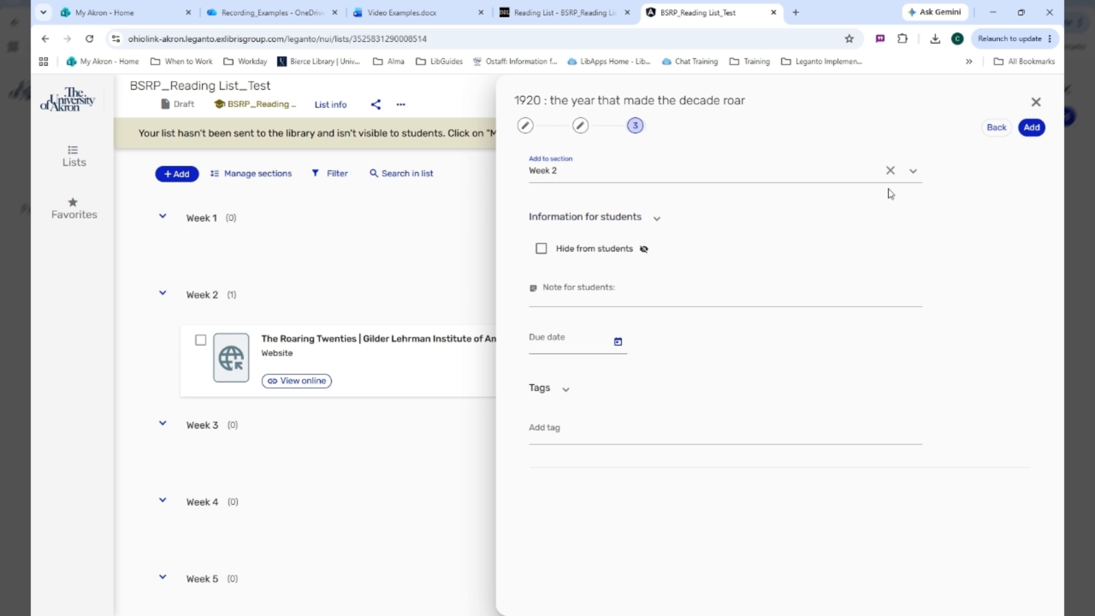
pyautogui.click(912, 171)
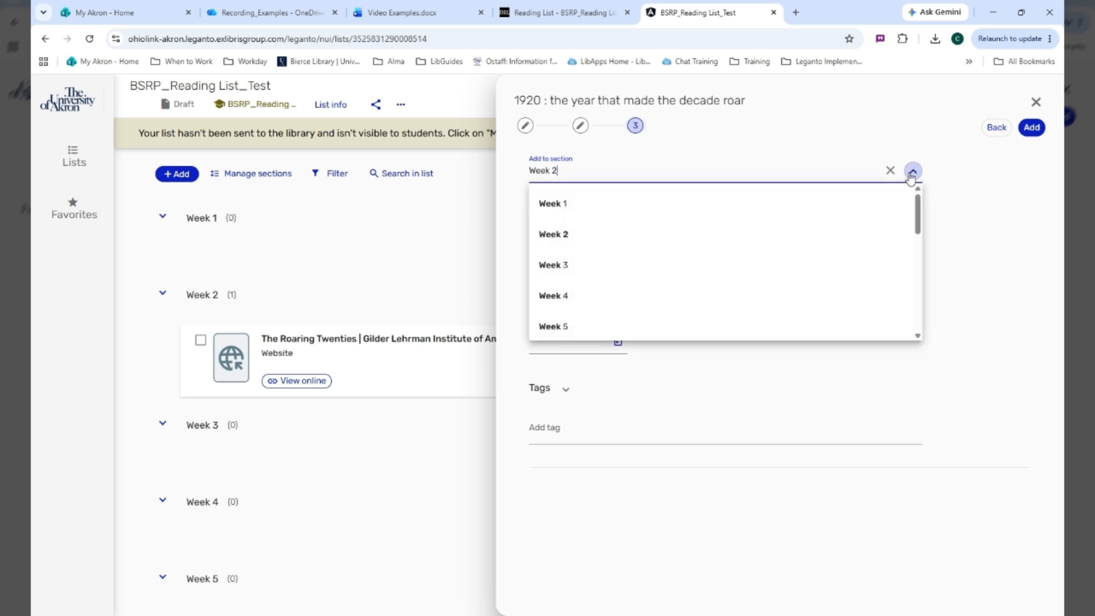
pyautogui.click(607, 296)
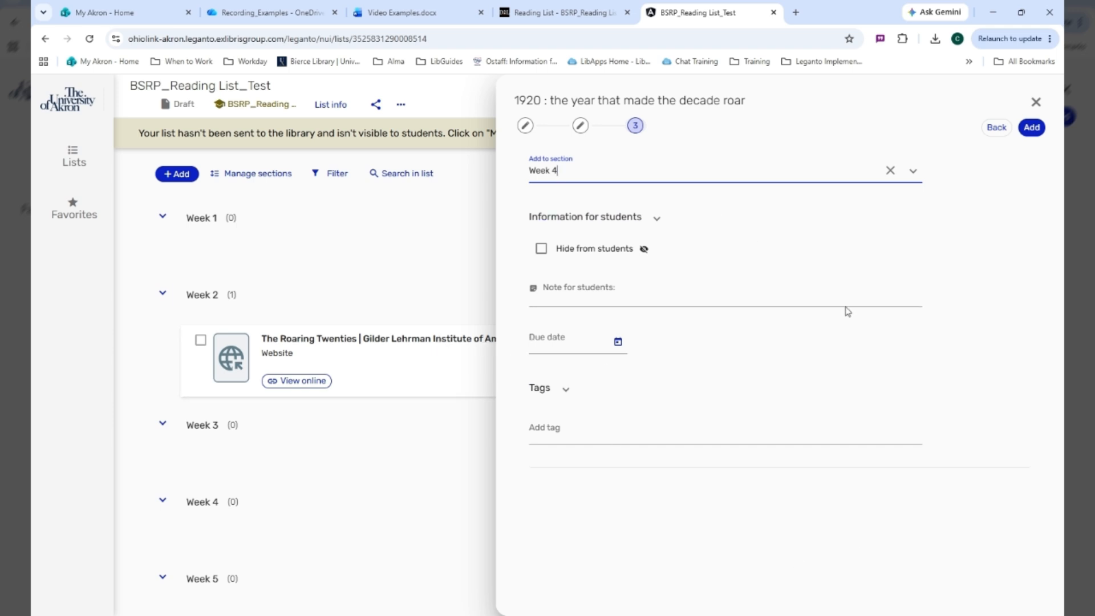
pyautogui.click(1038, 129)
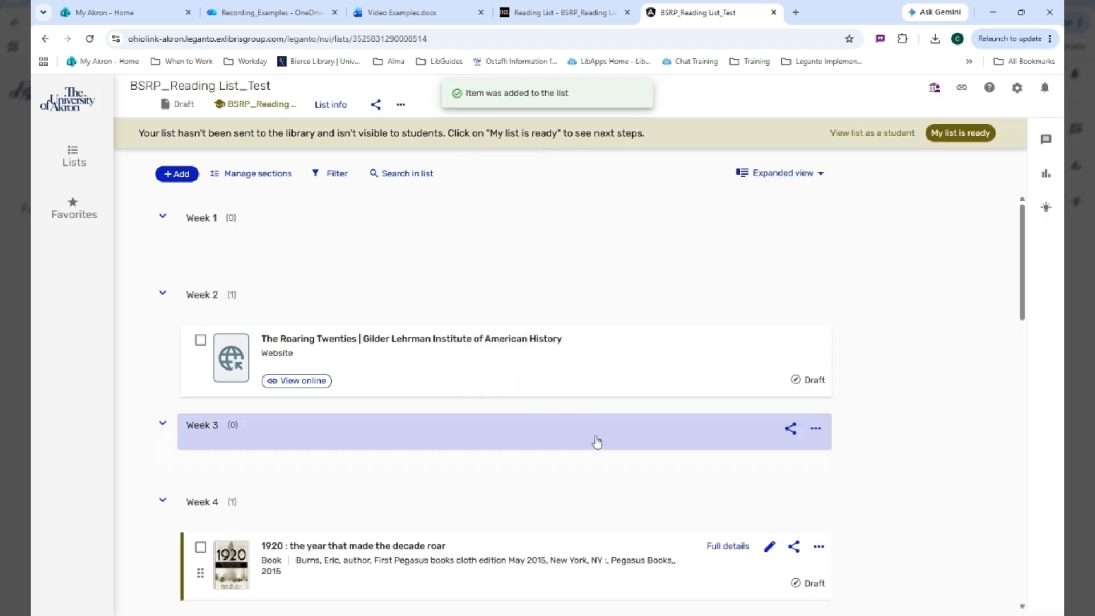
pyautogui.scroll(-2, 598, 437)
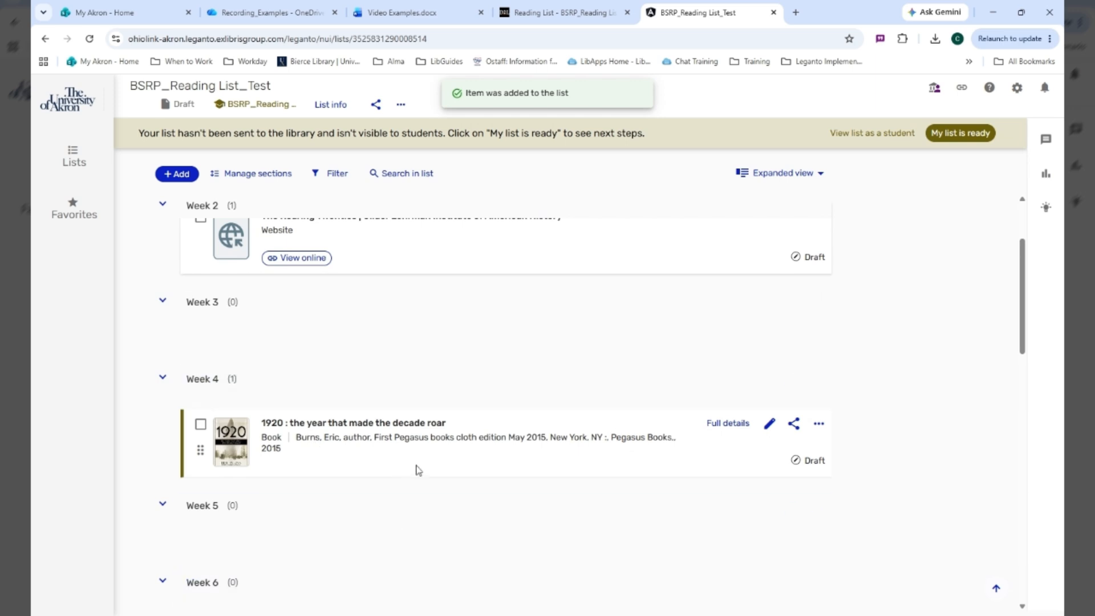
# Start importing course materials and paste the references for the Balto genomics article, "New Vision", and "Women, the Arts, and the 1920s in Paris and New York"
pyautogui.scroll(2, 418, 470)
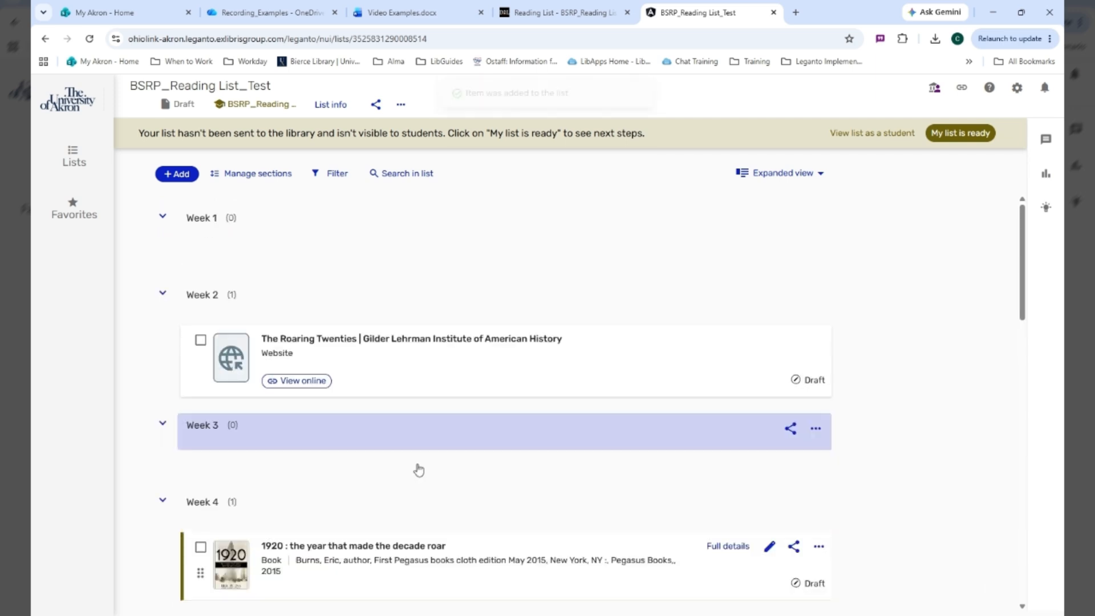
pyautogui.click(181, 174)
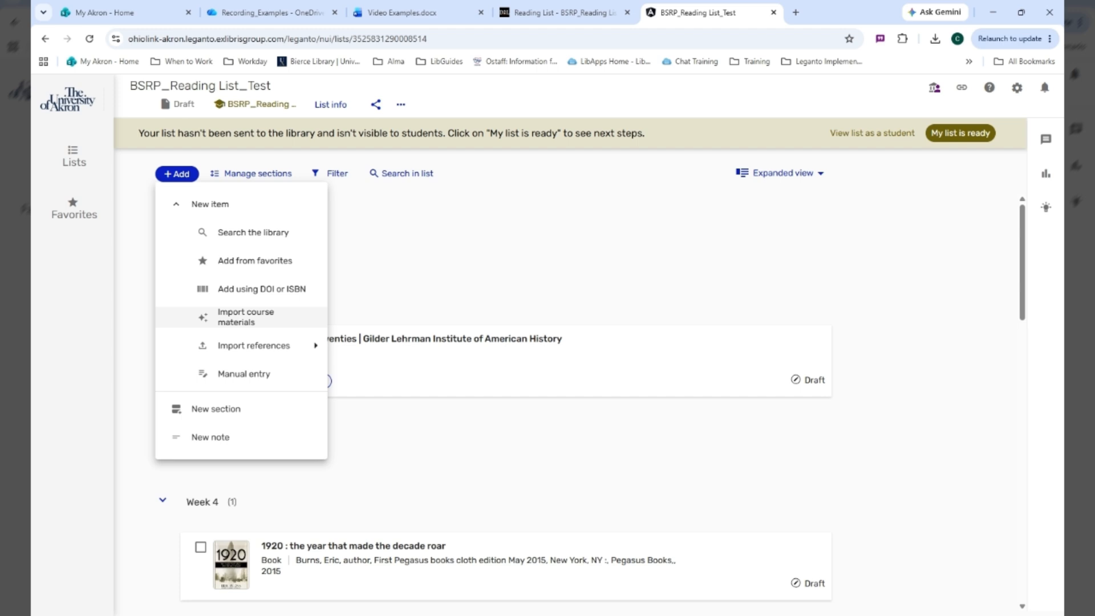
pyautogui.click(243, 319)
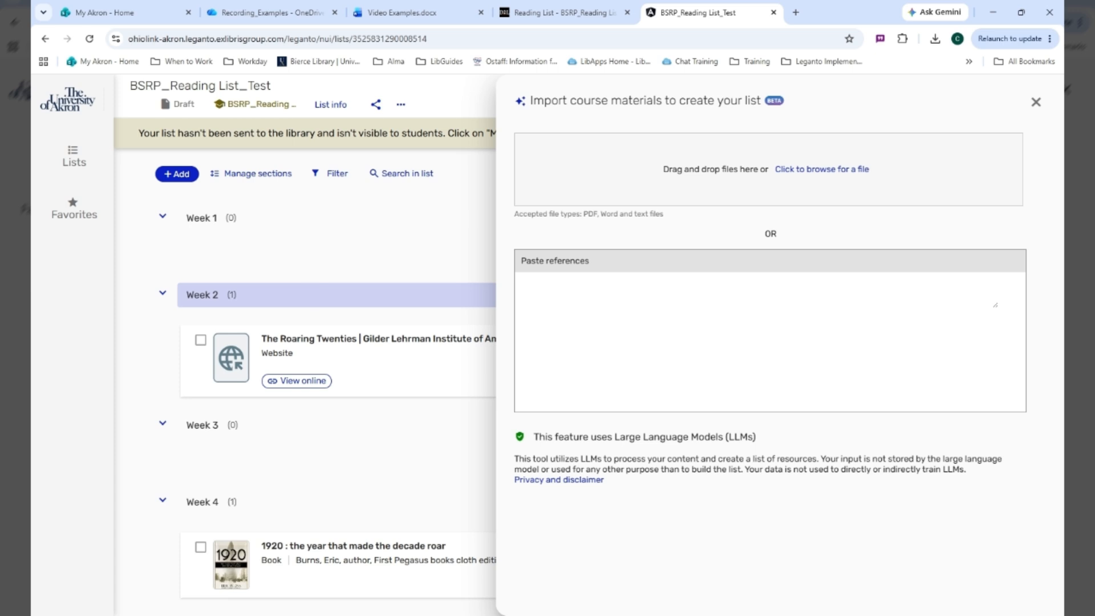
pyautogui.click(828, 180)
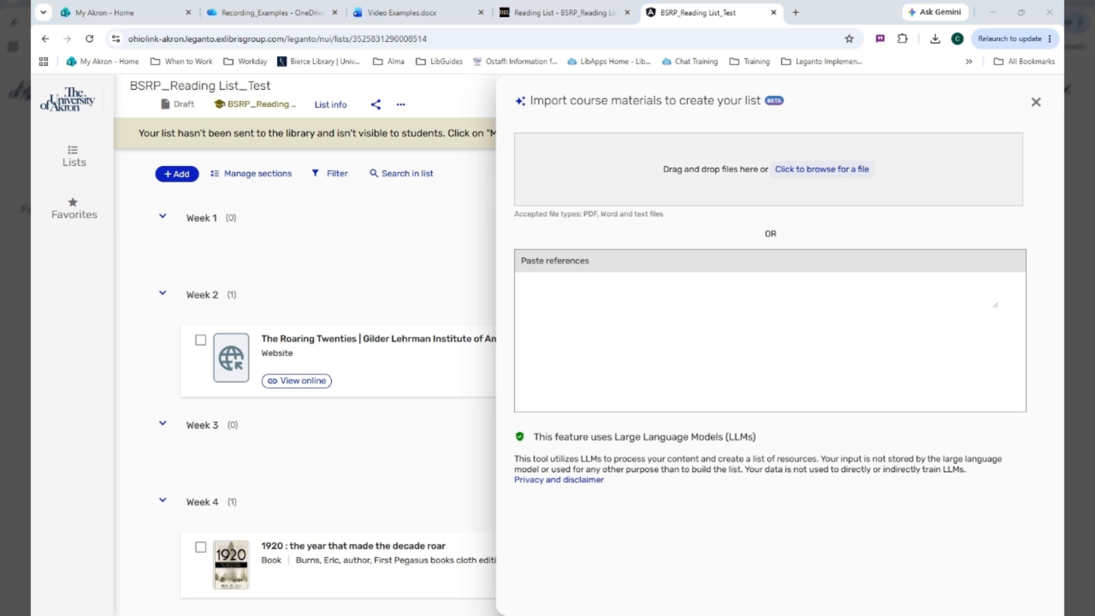
pyautogui.click(740, 290)
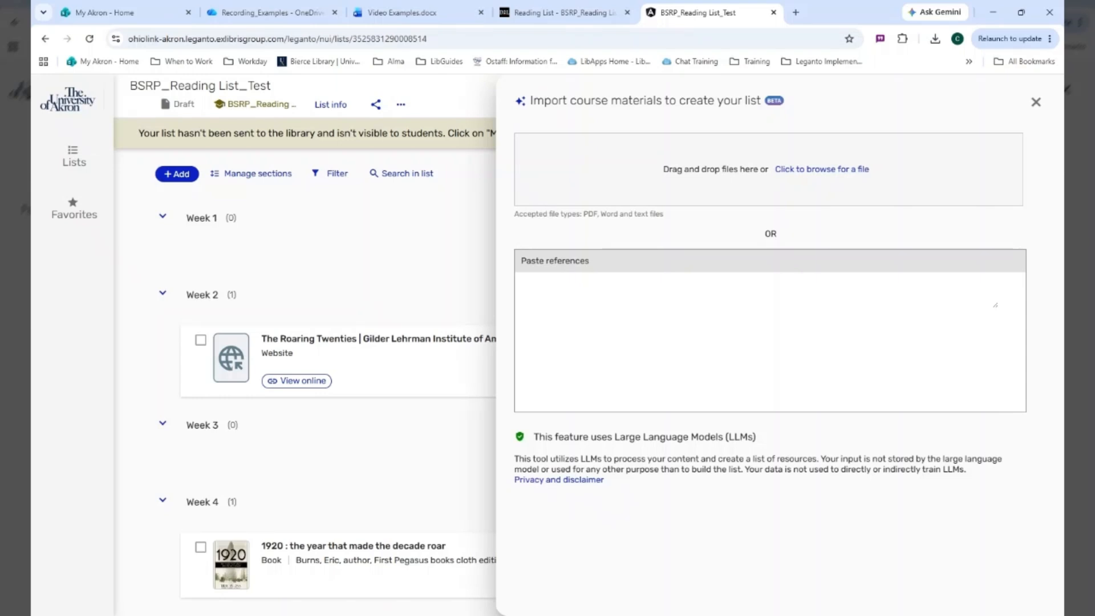
pyautogui.write('Moon, Katherine L., et al. "Comparative Genomics of Balto, a Famous Historic Dog, Captures Lost Diversity of 1920s Sled Dogs." Science (American Association for the Advancement of Science) [United States], vol. 380, no. 6643, April 2023, pp. eabn5887–eabn5887, https://doi.org/10.1126/science.abn5887.    ARTE France., and Films for the Humanities & Sciences. New Vision : Experimental Photography of the 1920s. Infobase, 2012.      Wheeler, Kenneth W., et al. Women, the Arts, and the 1920s in Paris and New York. Transaction Books, 1982.')
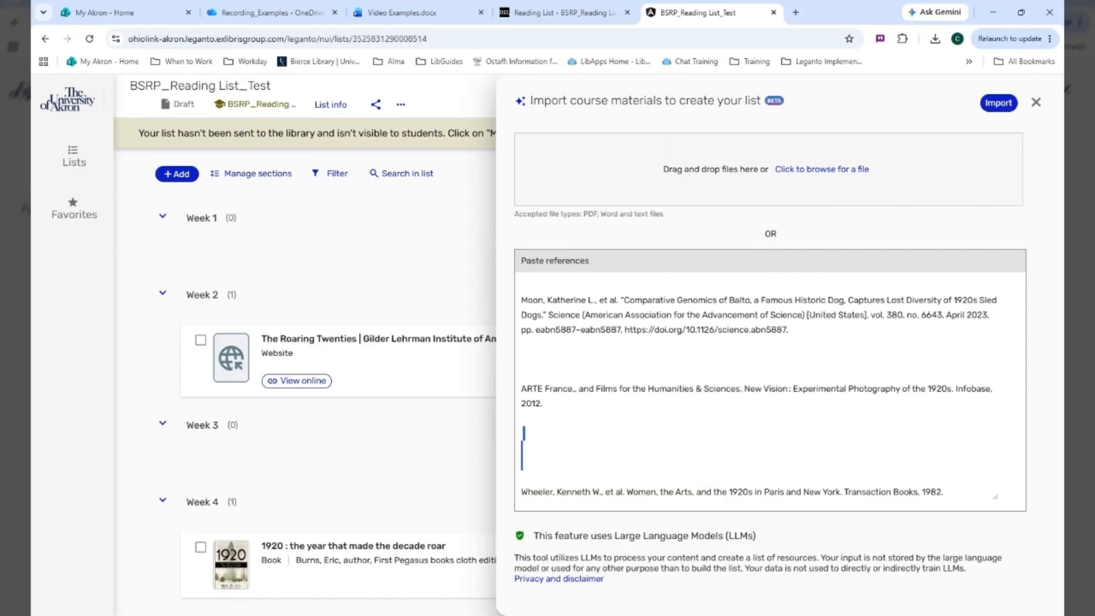
# Remove the extra blank lines between the pasted references, leaving one empty line between each
pyautogui.press('BackSpace')
pyautogui.press('BackSpace')
pyautogui.press('BackSpace')
pyautogui.press('BackSpace')
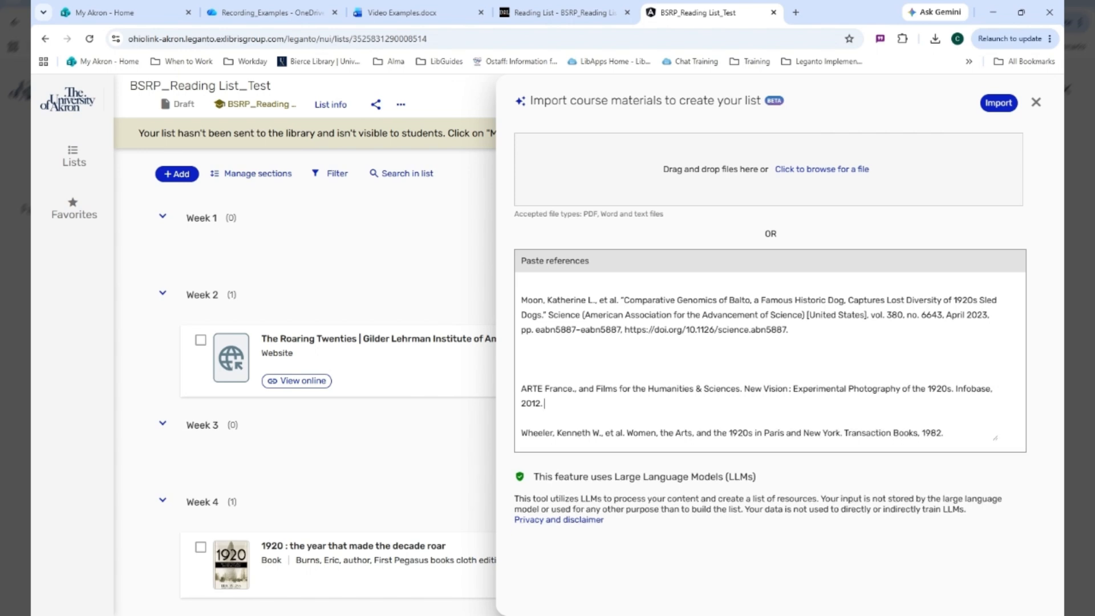
pyautogui.press('BackSpace')
pyautogui.press('BackSpace')
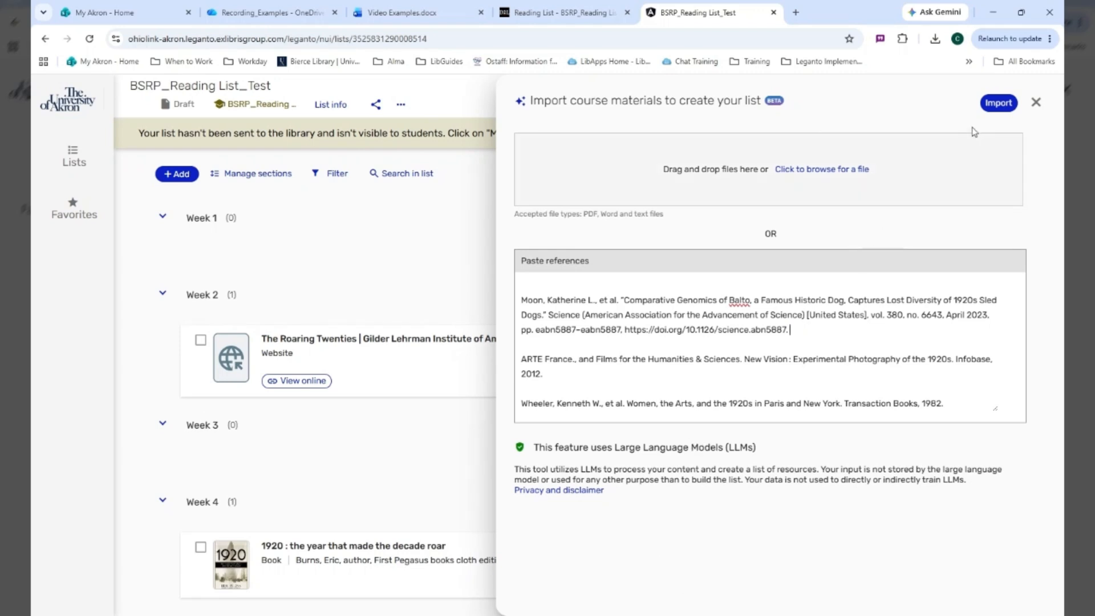
# Import the pasted references, assign them to the Week 5 section, and add all items to the list
pyautogui.click(998, 103)
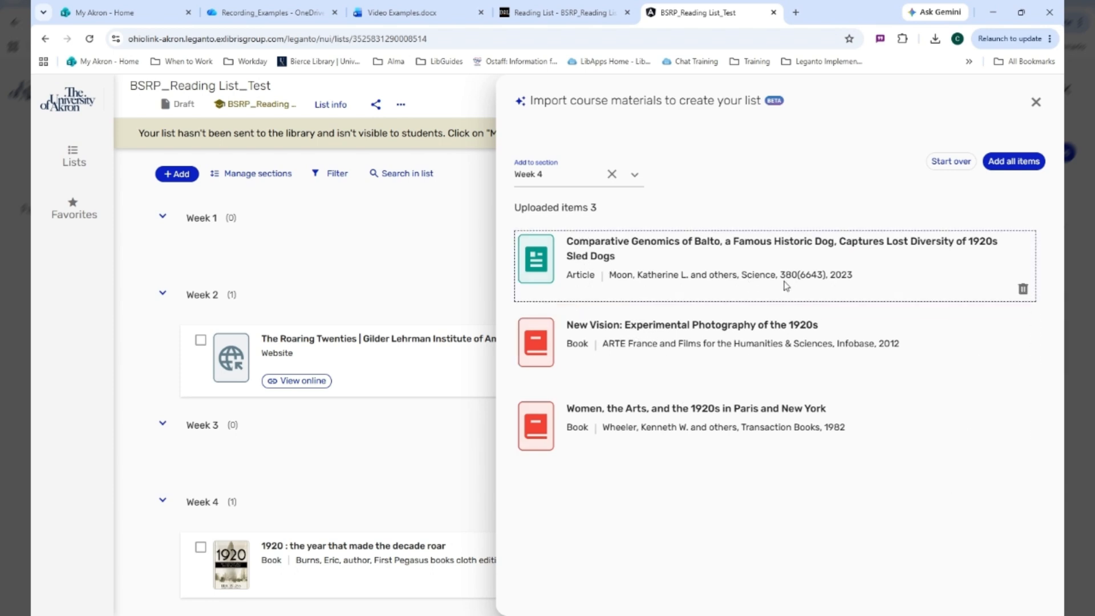
pyautogui.click(635, 174)
pyautogui.click(571, 329)
pyautogui.click(1022, 162)
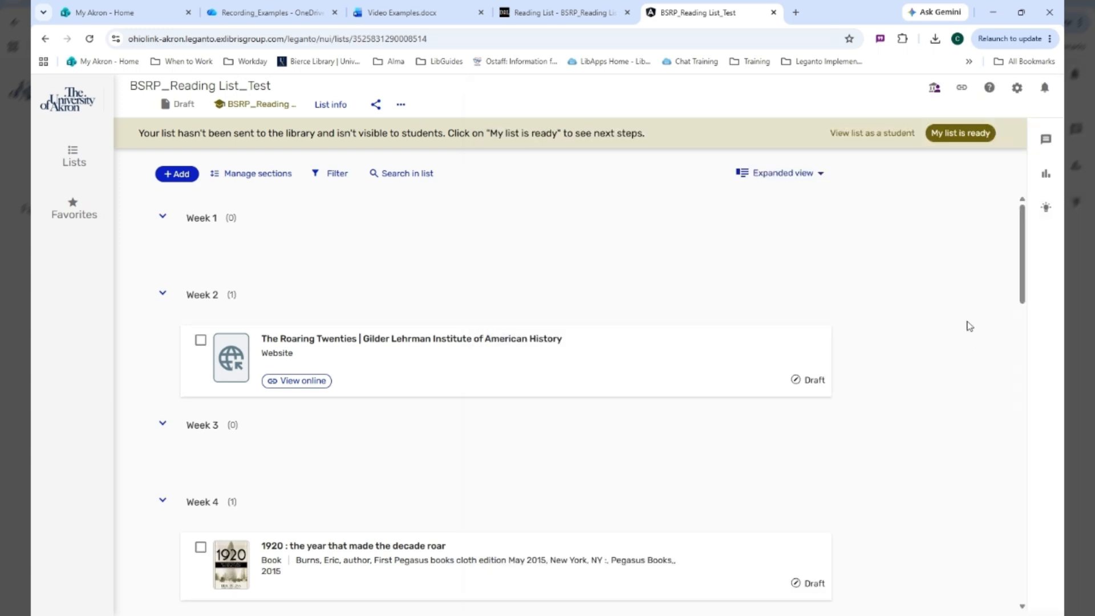
# Check the imported items in the Week 5 section and the available actions for the Balto article
pyautogui.scroll(-10, 964, 320)
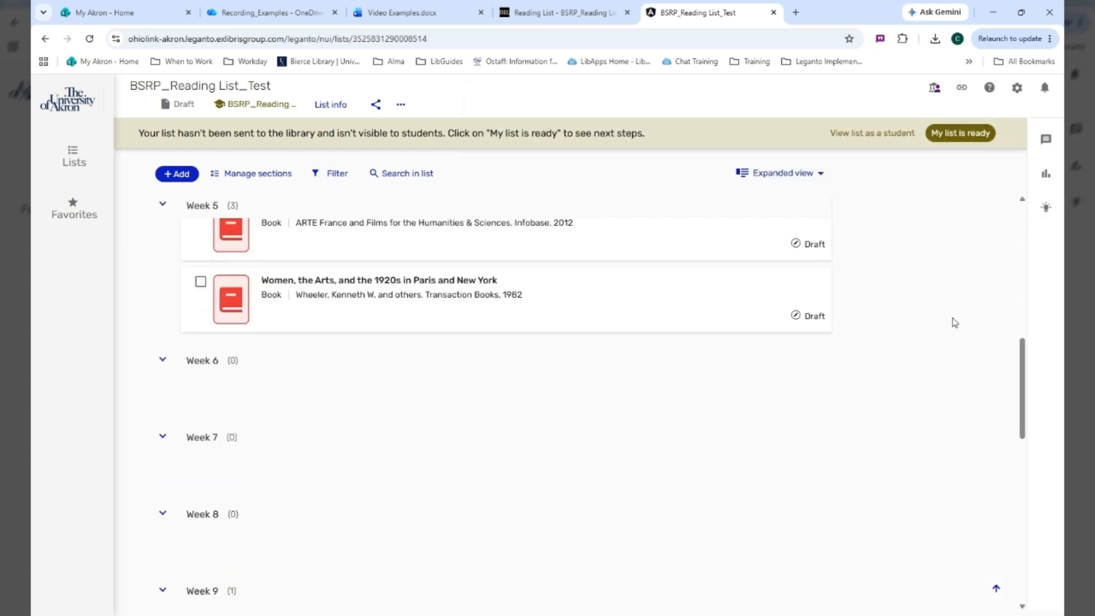
pyautogui.scroll(3, 950, 322)
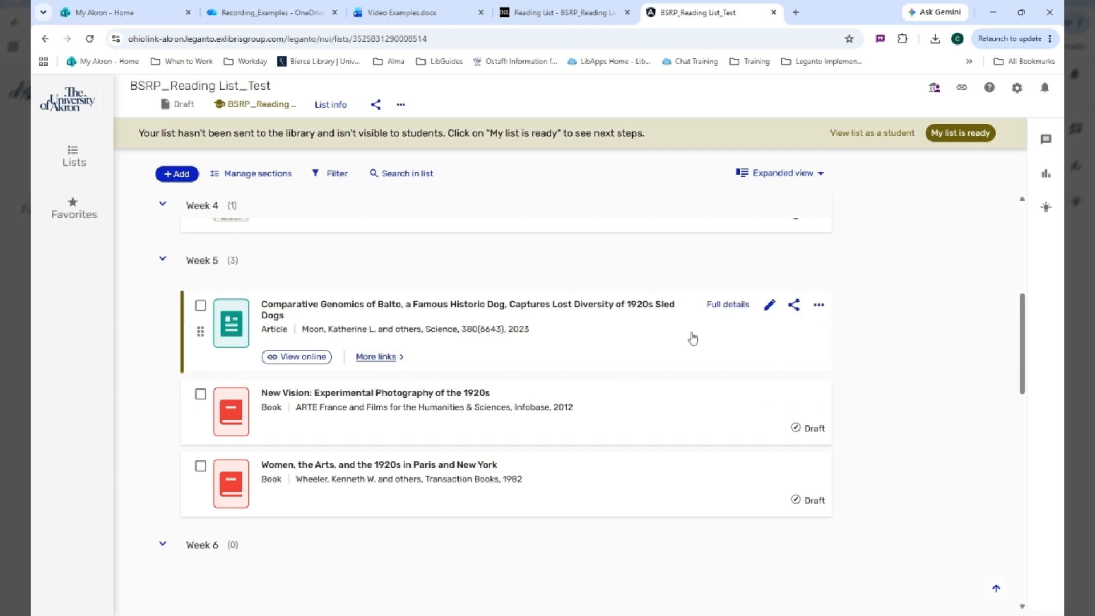
pyautogui.click(819, 305)
pyautogui.click(917, 282)
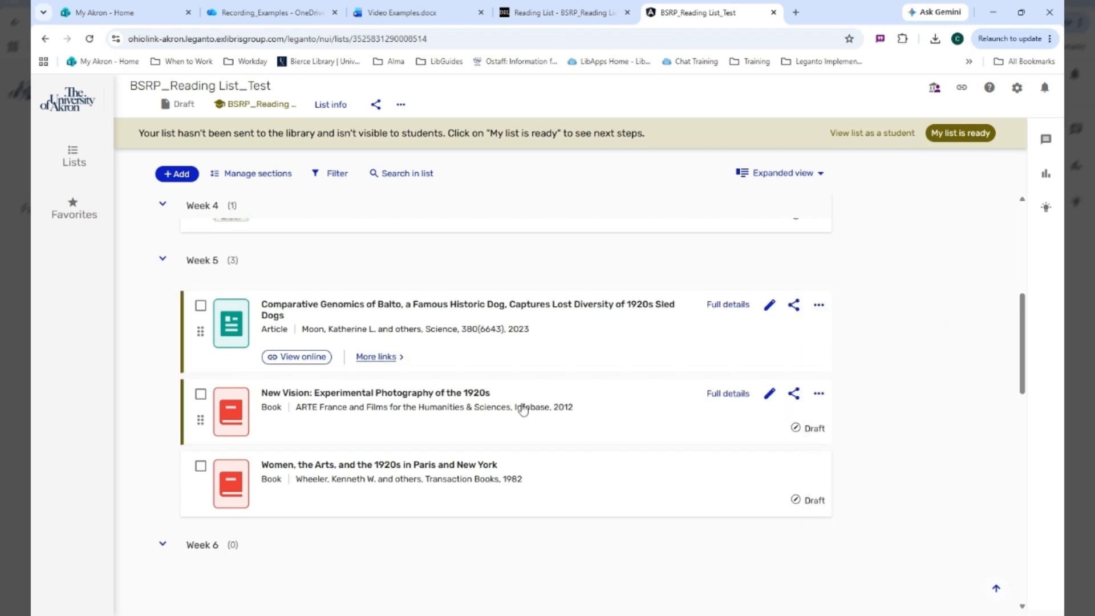
# Review the file types offered for importing references from a file, and close the import without adding a file
pyautogui.click(177, 173)
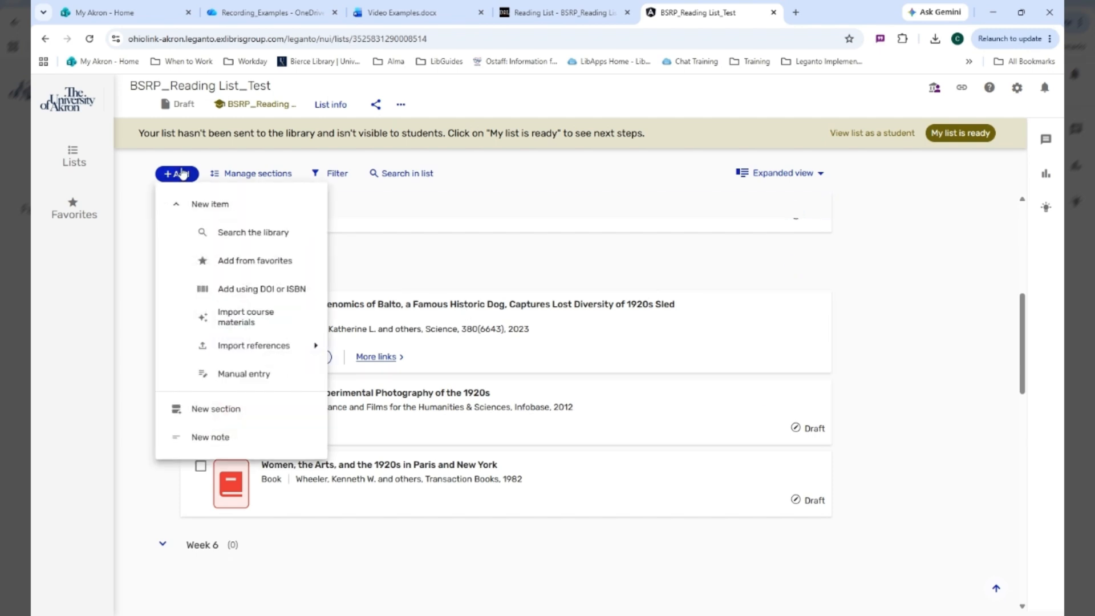
pyautogui.moveTo(276, 345)
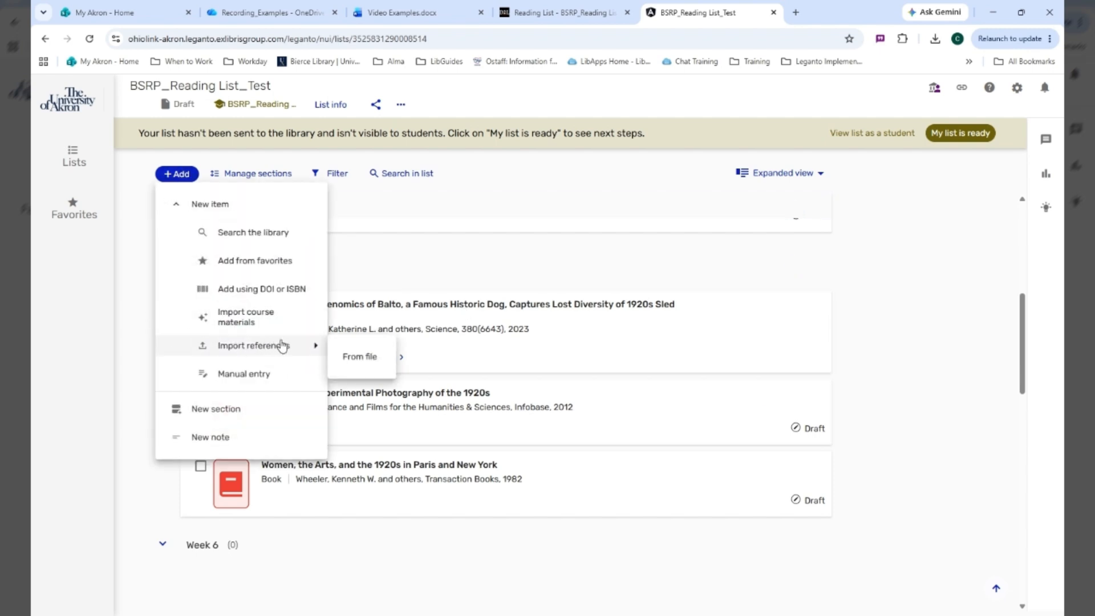
pyautogui.click(361, 358)
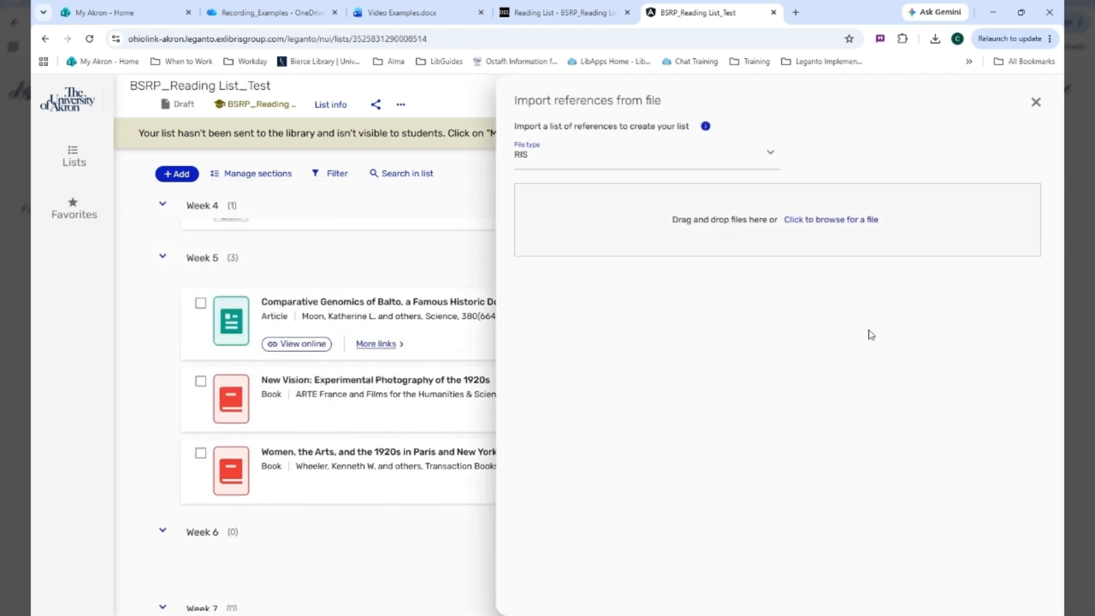
pyautogui.click(574, 165)
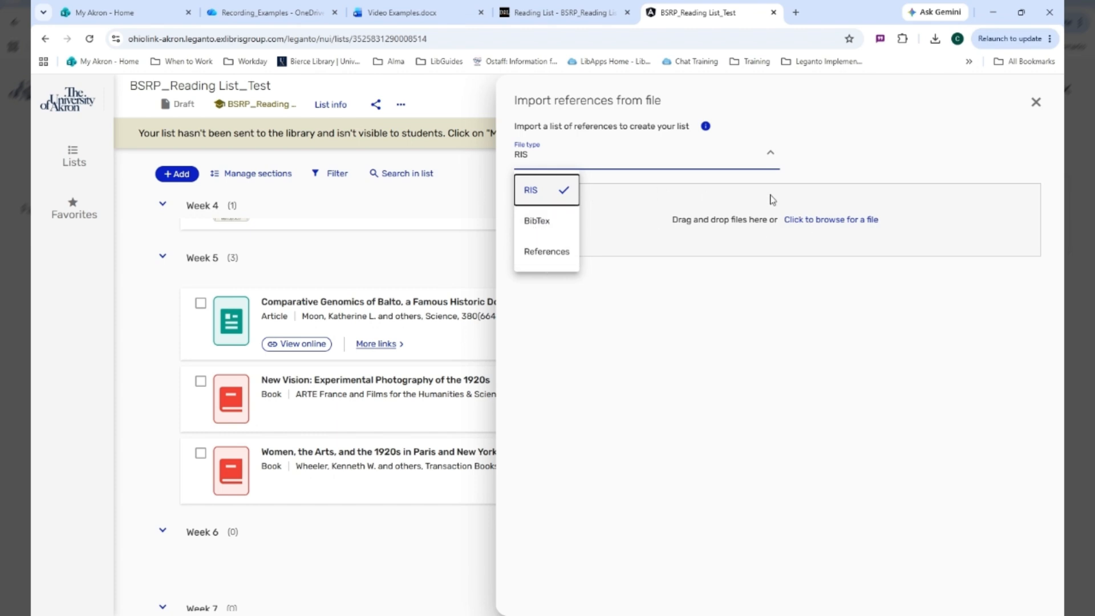
pyautogui.click(817, 225)
pyautogui.click(815, 226)
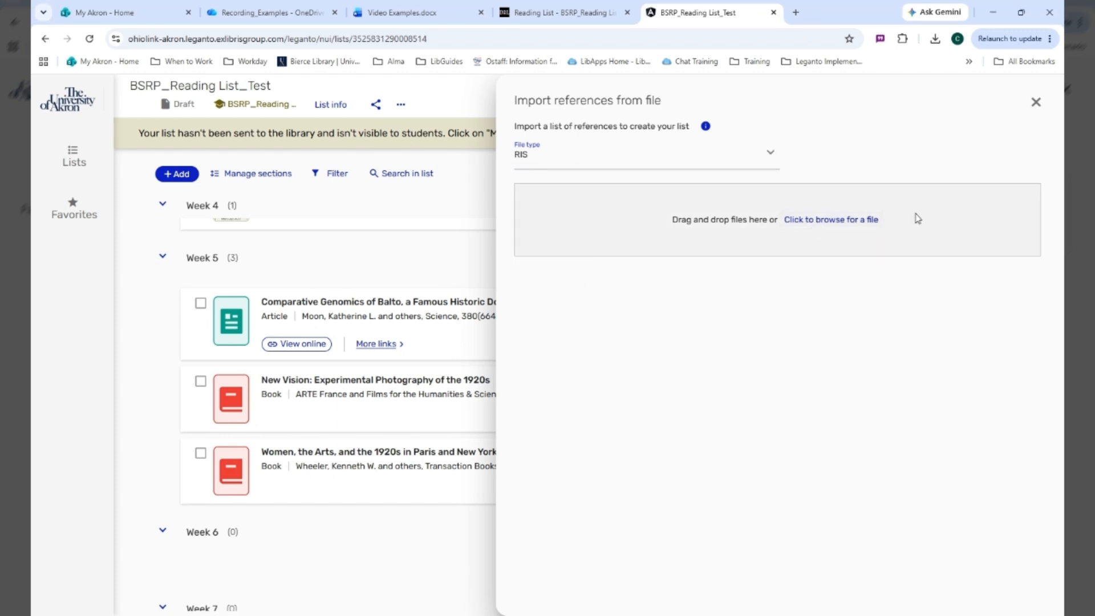
pyautogui.click(1036, 101)
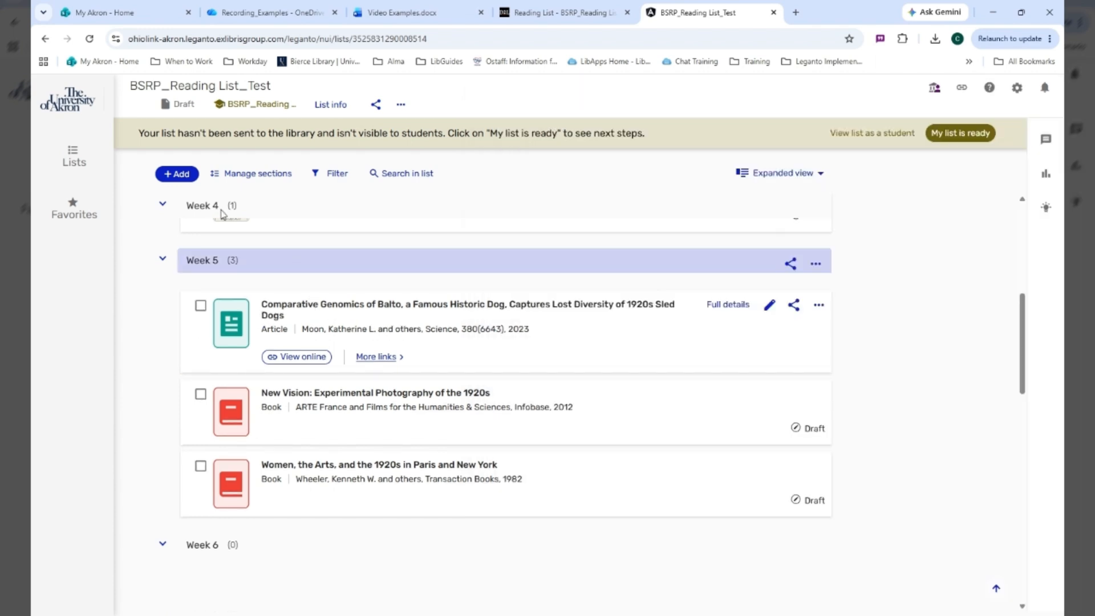
# Start a manual entry for a new item, review the matching item types, and set its type to Book
pyautogui.click(177, 174)
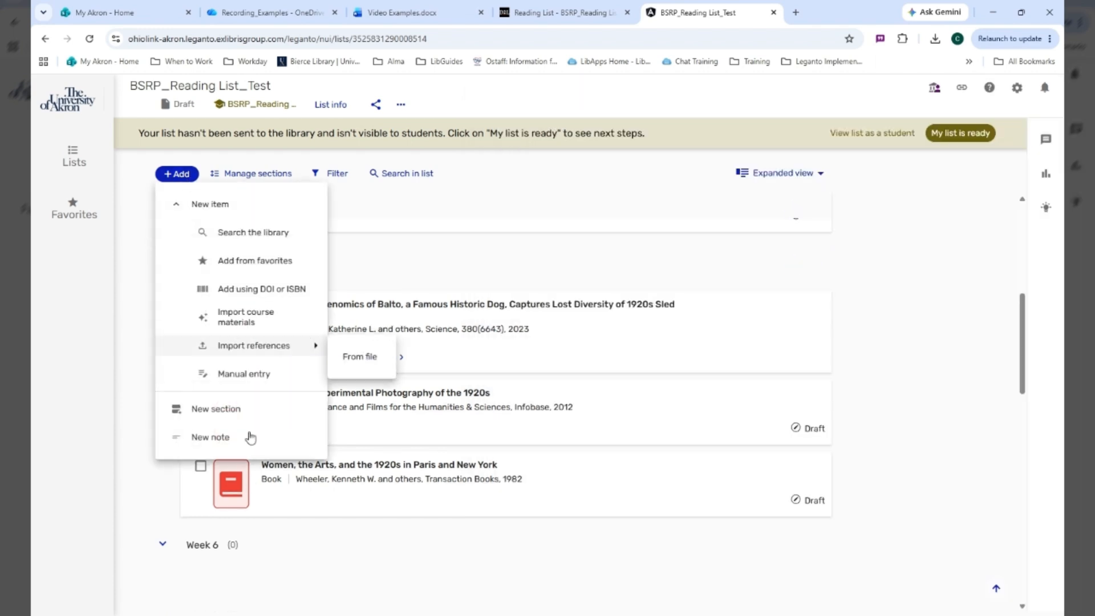
pyautogui.click(266, 375)
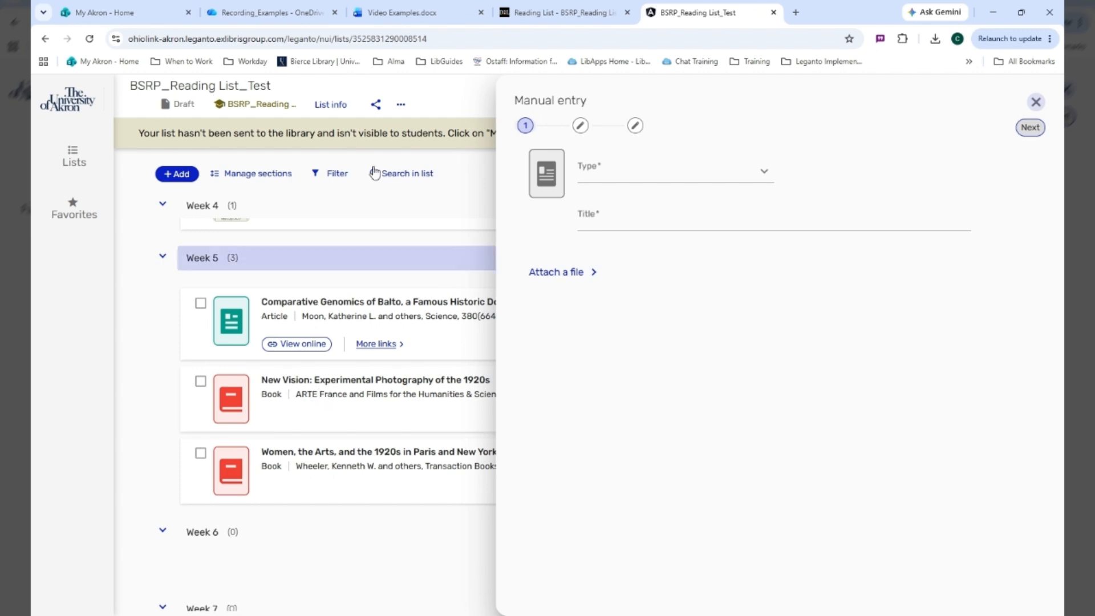
pyautogui.click(639, 181)
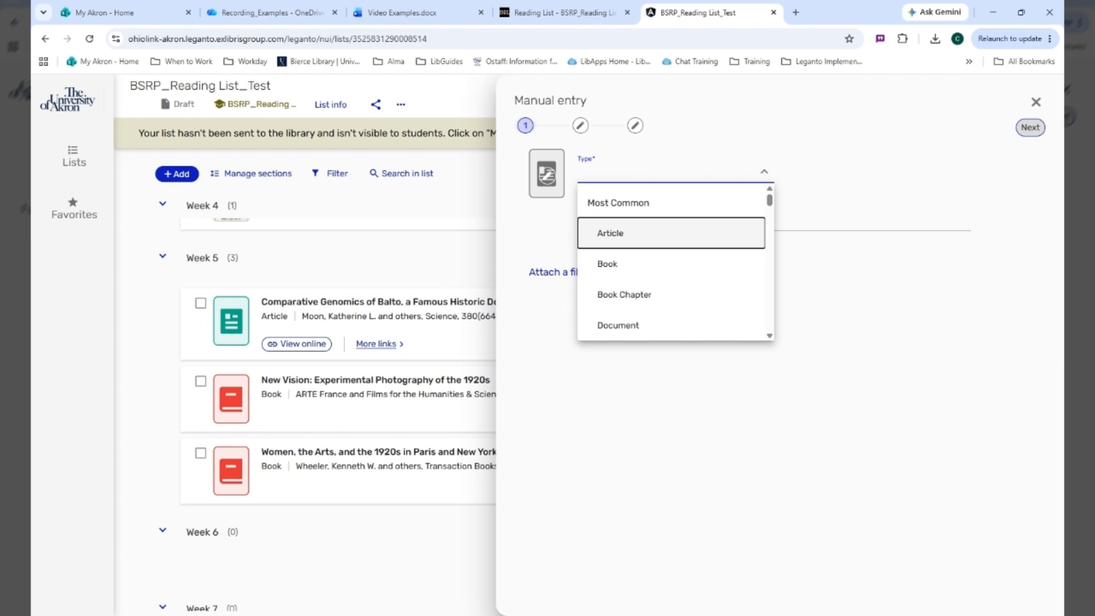
pyautogui.click(613, 263)
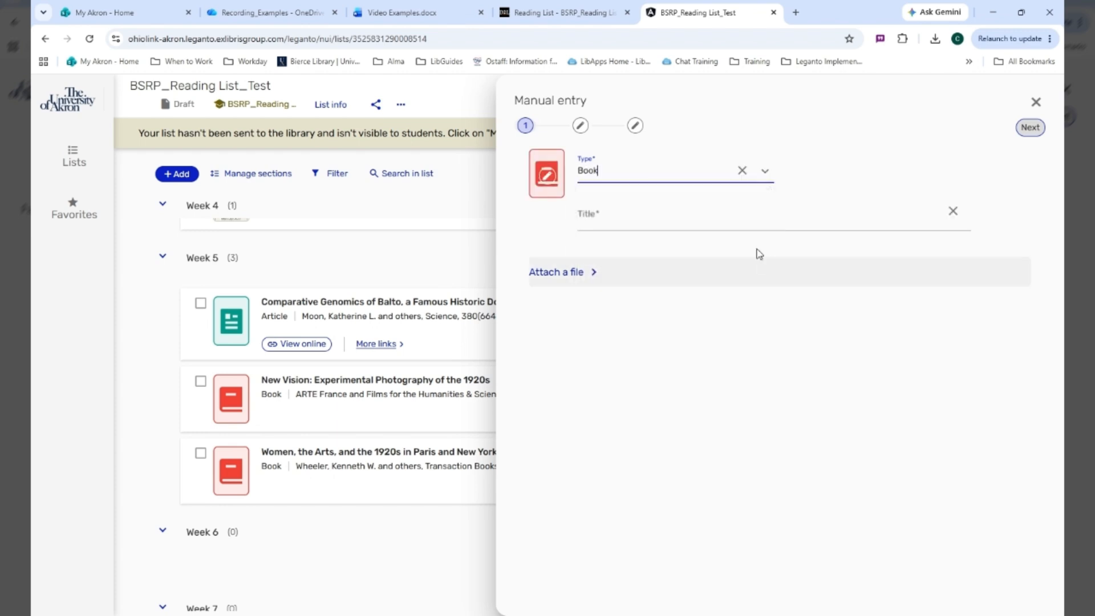
pyautogui.click(721, 178)
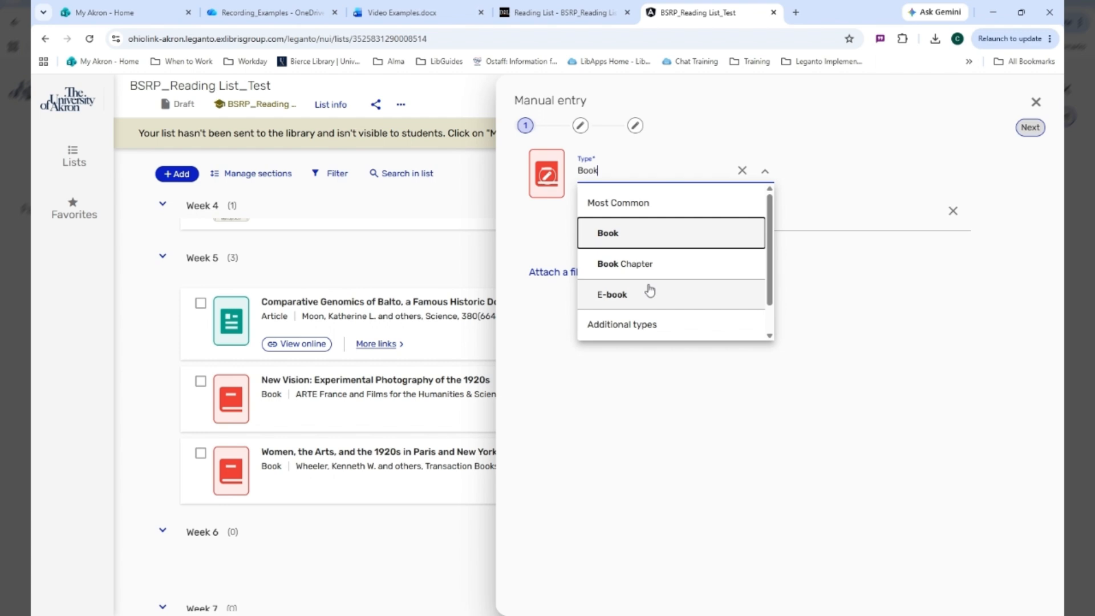
pyautogui.scroll(-1, 638, 285)
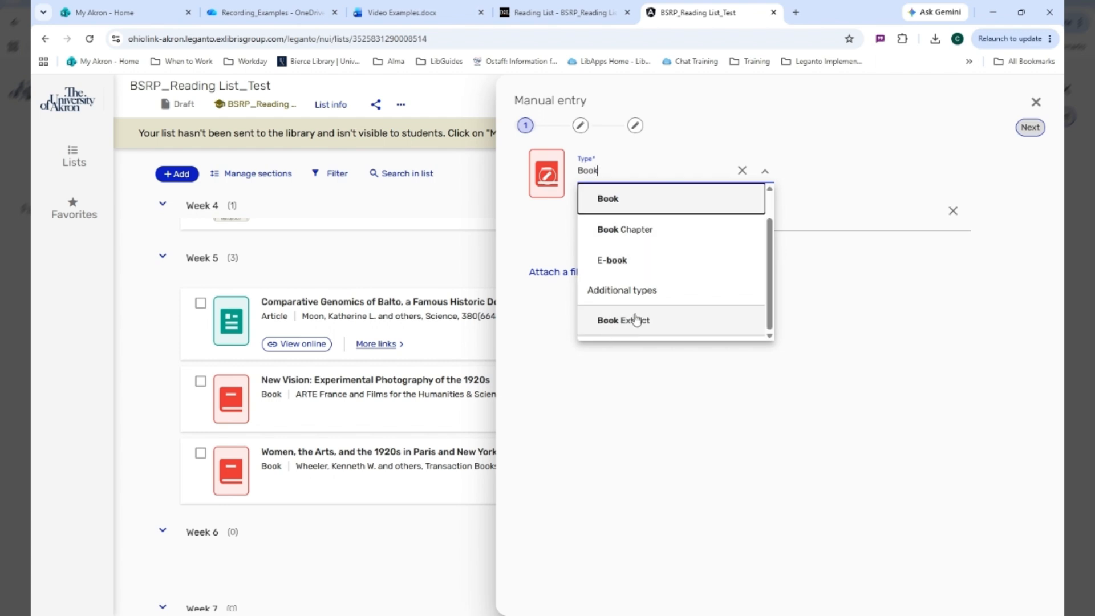
pyautogui.scroll(1, 652, 284)
pyautogui.click(636, 233)
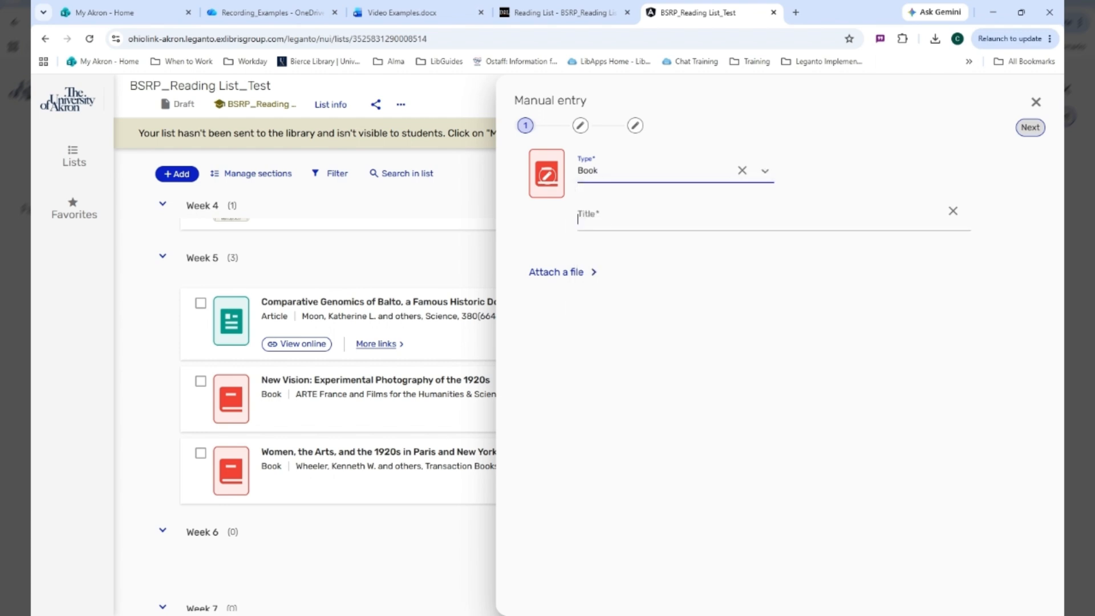
# Title the manual book entry "Daily Life in the United States" and continue to its item details
pyautogui.click(578, 219)
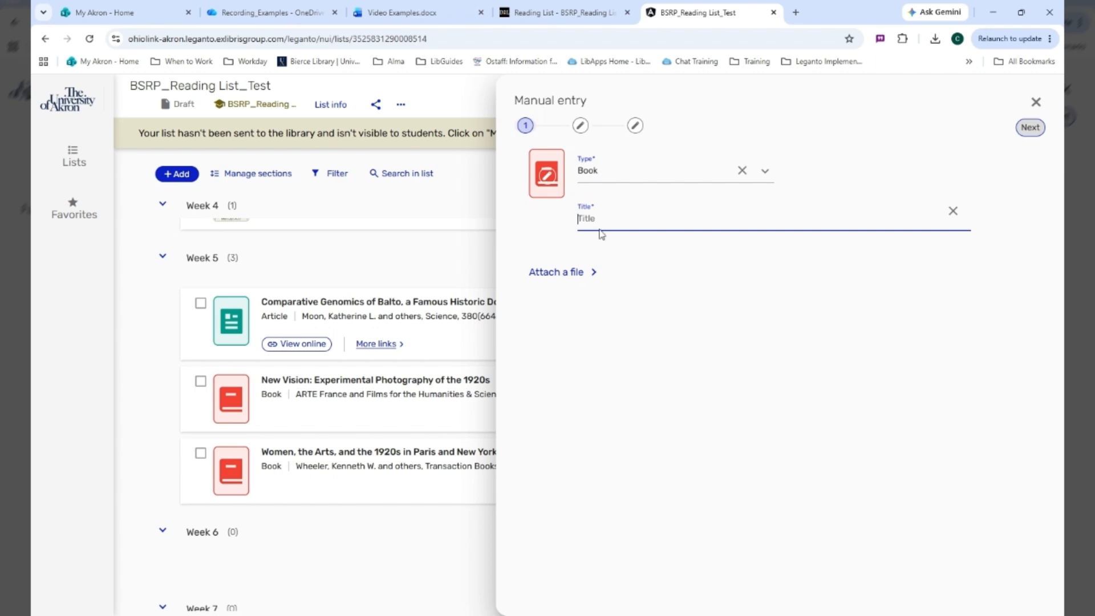
pyautogui.write('Daily L')
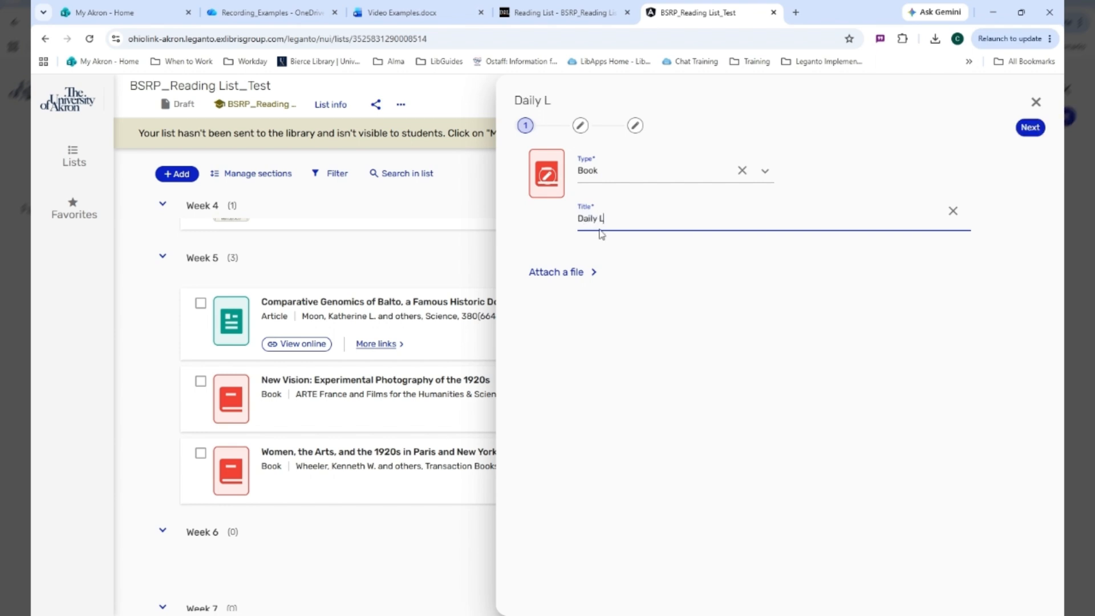
pyautogui.write('ife in teh Un')
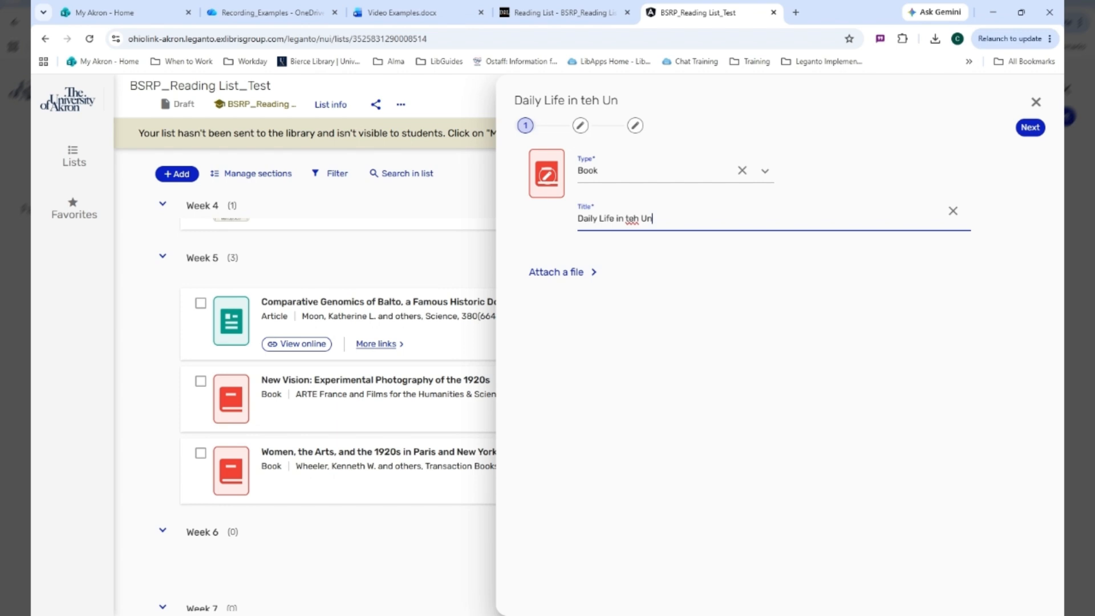
pyautogui.write('ited States')
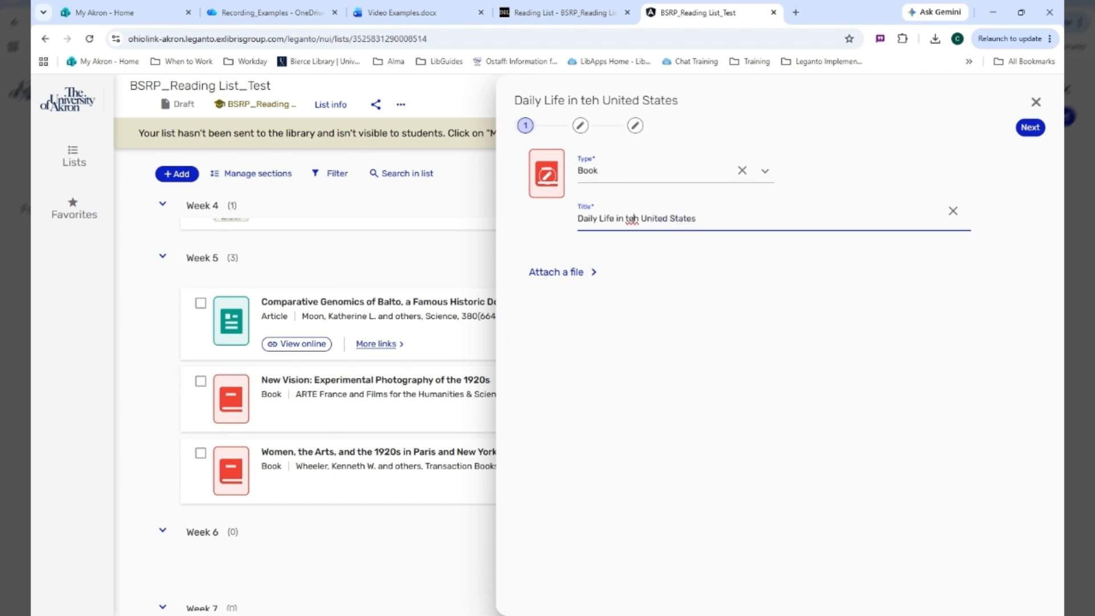
pyautogui.press('BackSpace')
pyautogui.press('BackSpace')
pyautogui.write('he')
pyautogui.click(1032, 128)
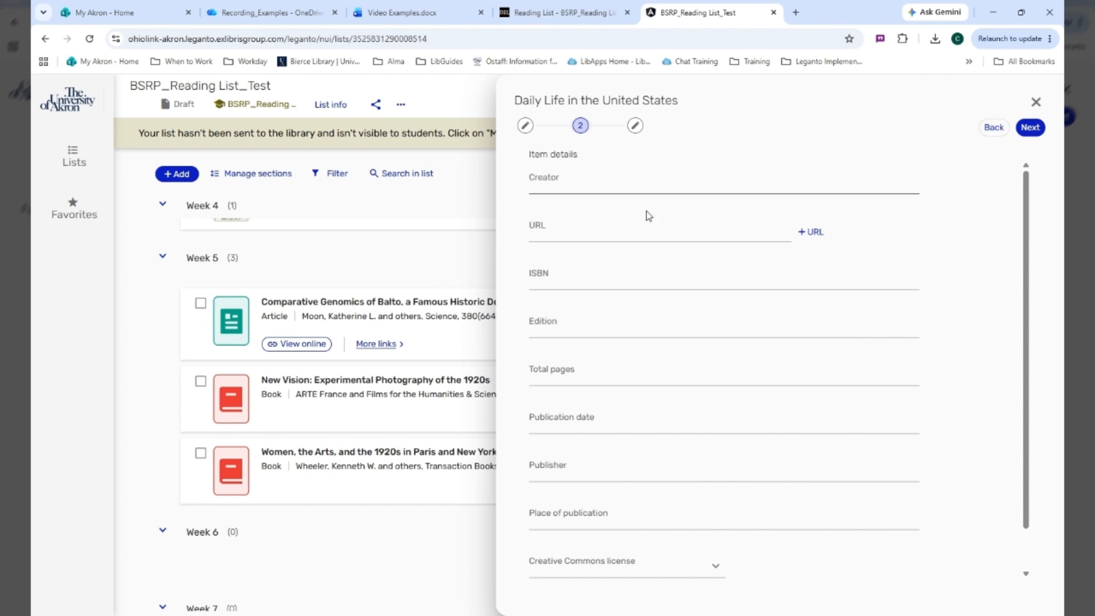
# Review the optional item details, leave them empty, and add "Daily Life in the United States" to the Week 4 section
pyautogui.scroll(-1, 690, 255)
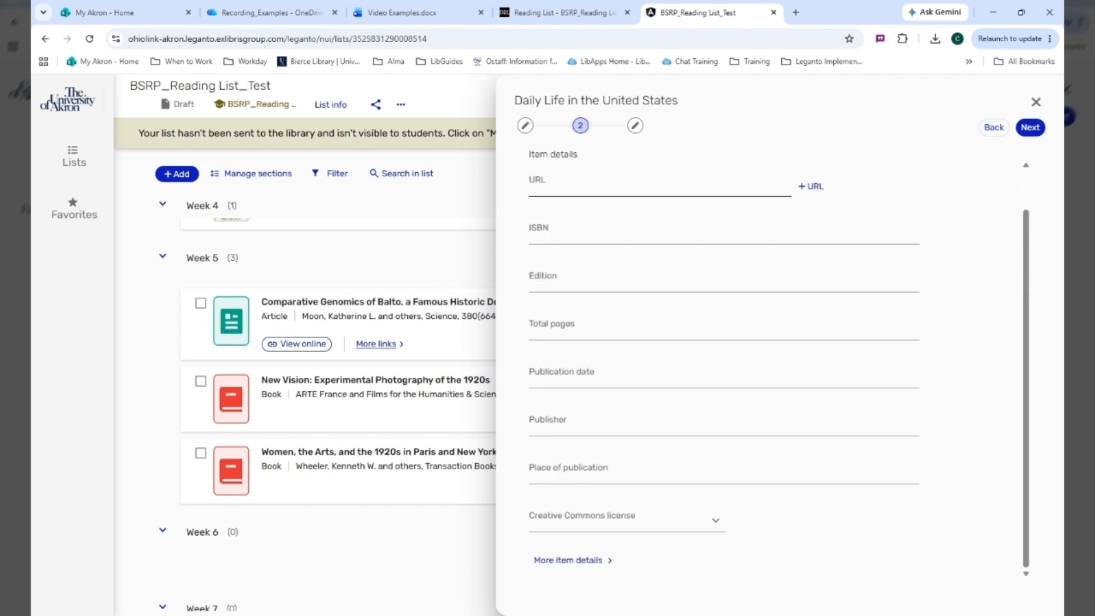
pyautogui.scroll(1, 851, 347)
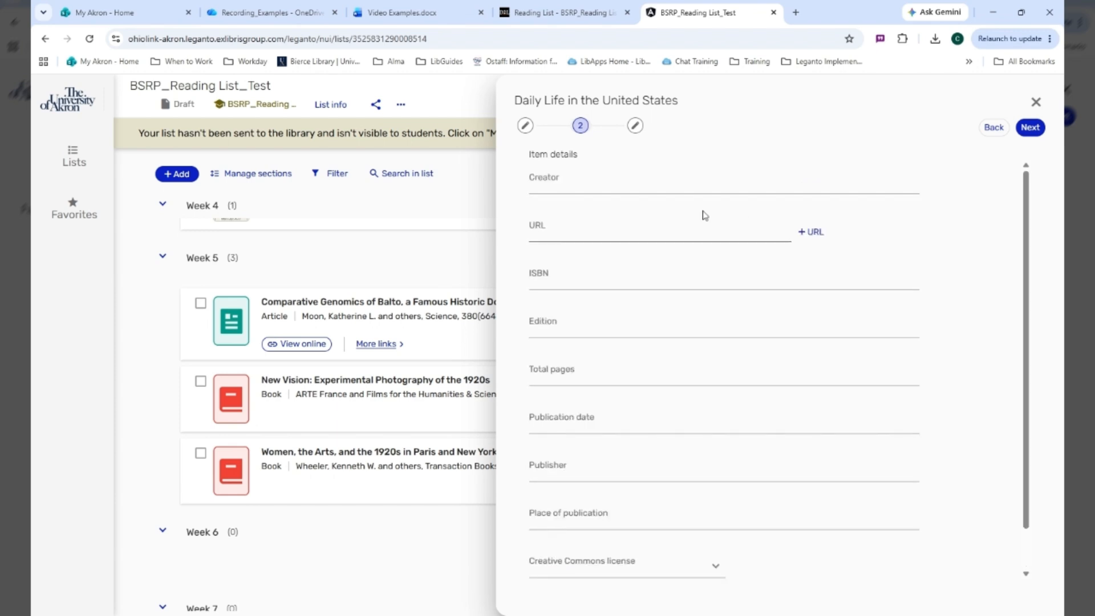
pyautogui.click(1030, 127)
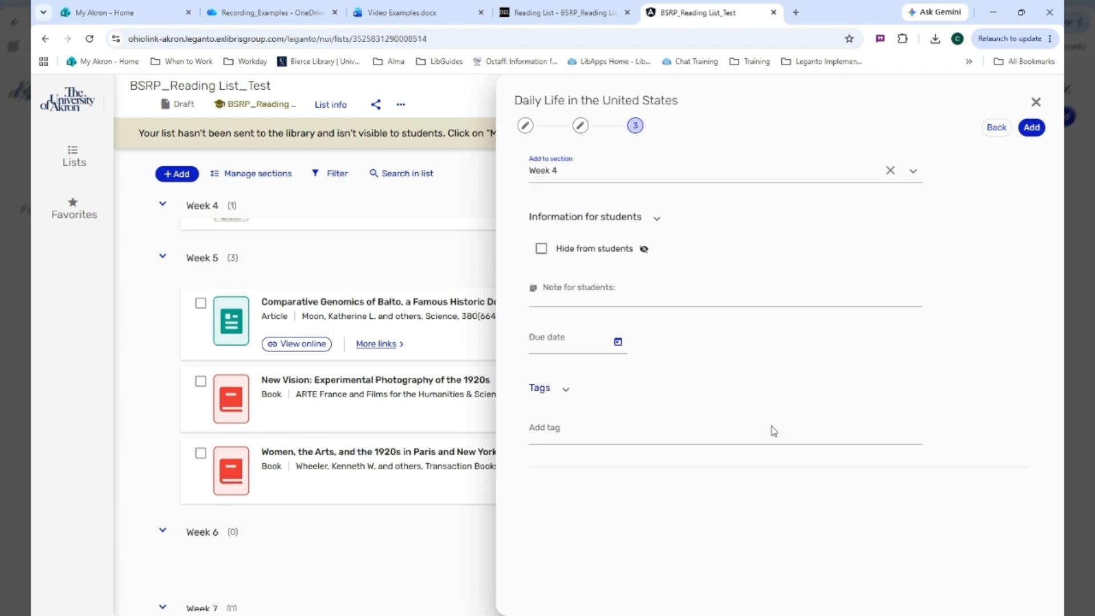
pyautogui.click(1031, 129)
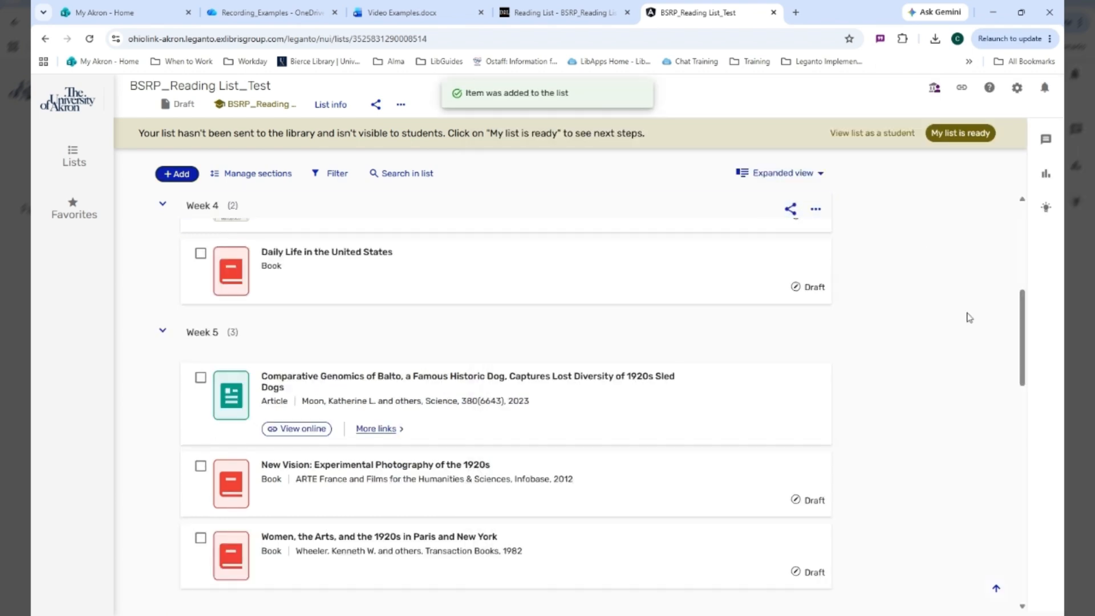
# Start a new section for the reading list, review its placement options, and close the form without adding a section
pyautogui.scroll(-15, 384, 443)
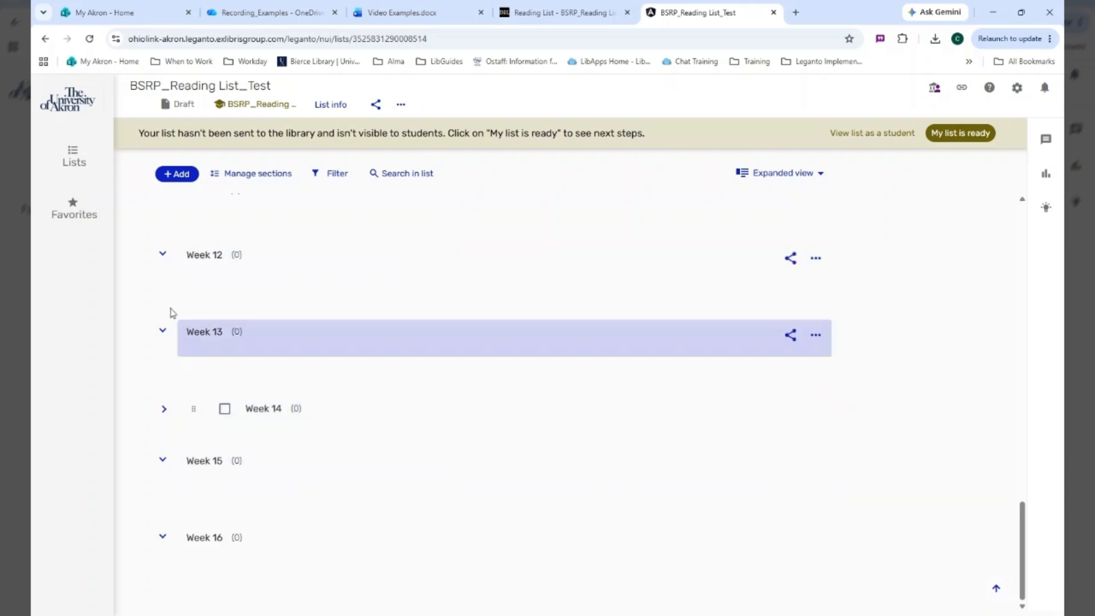
pyautogui.click(164, 175)
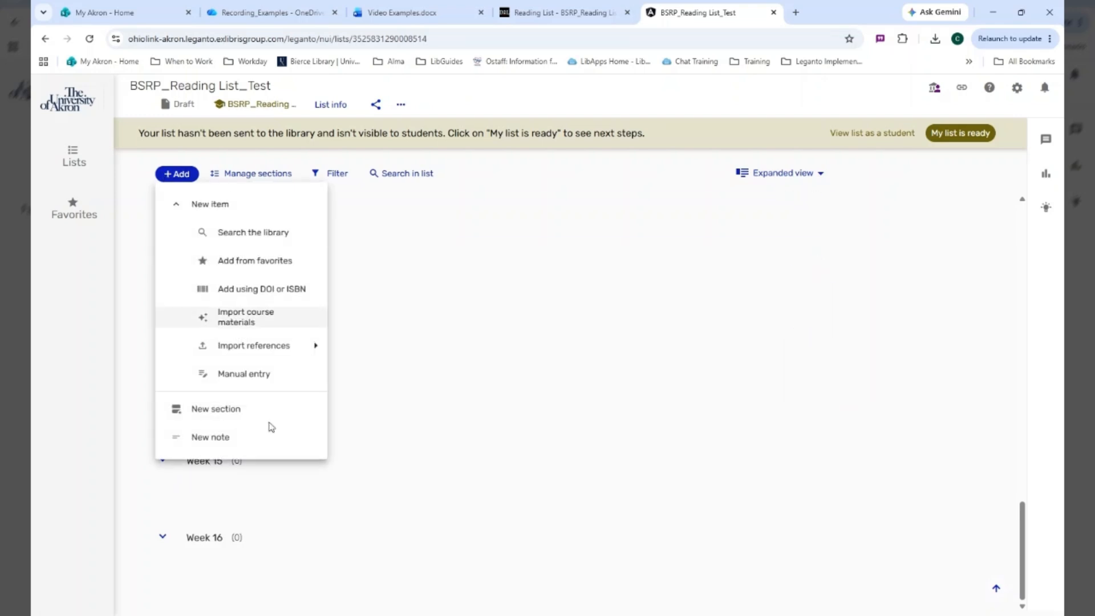
pyautogui.click(216, 409)
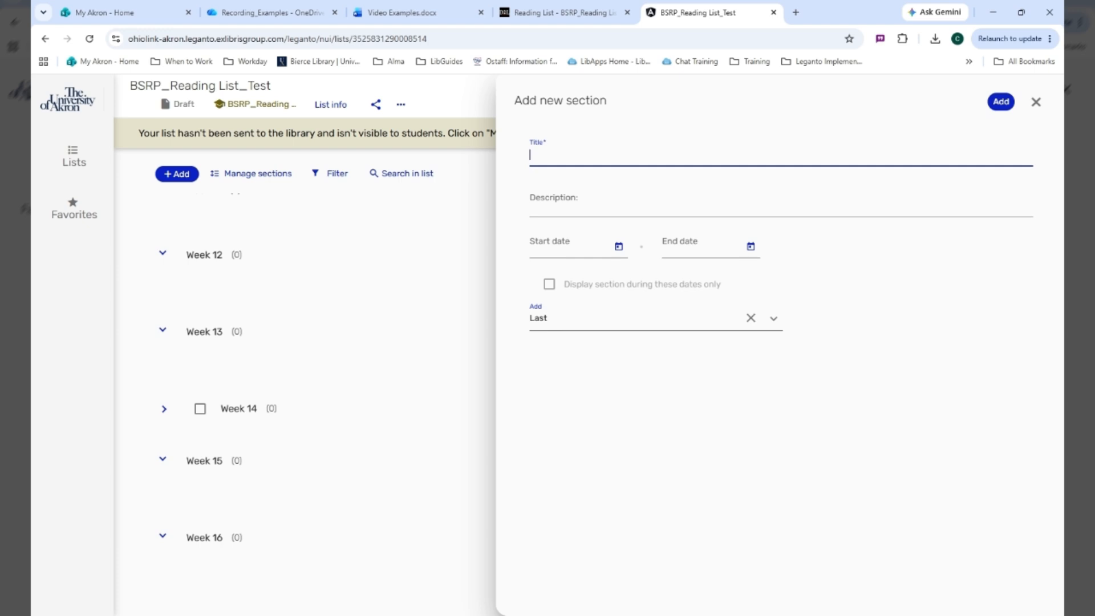
pyautogui.click(774, 318)
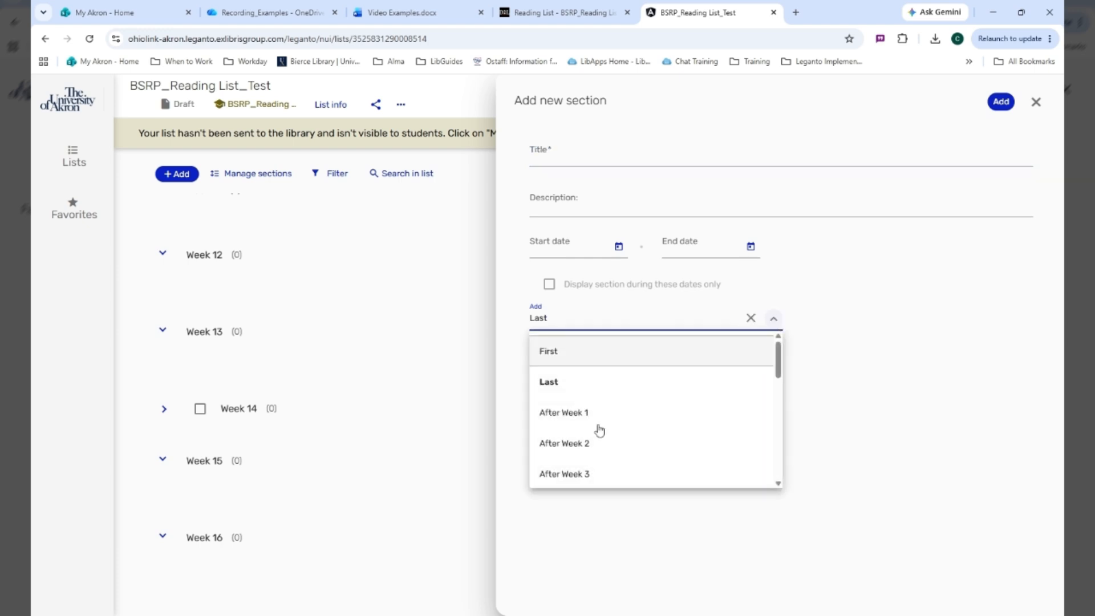
pyautogui.scroll(-5, 599, 422)
pyautogui.scroll(5, 622, 422)
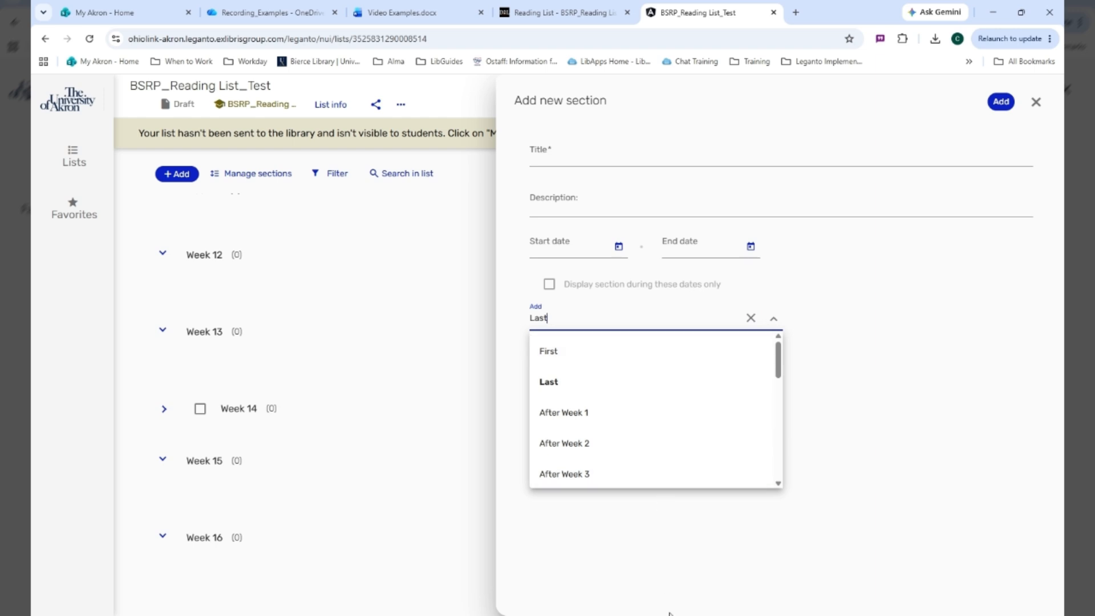
pyautogui.click(1036, 103)
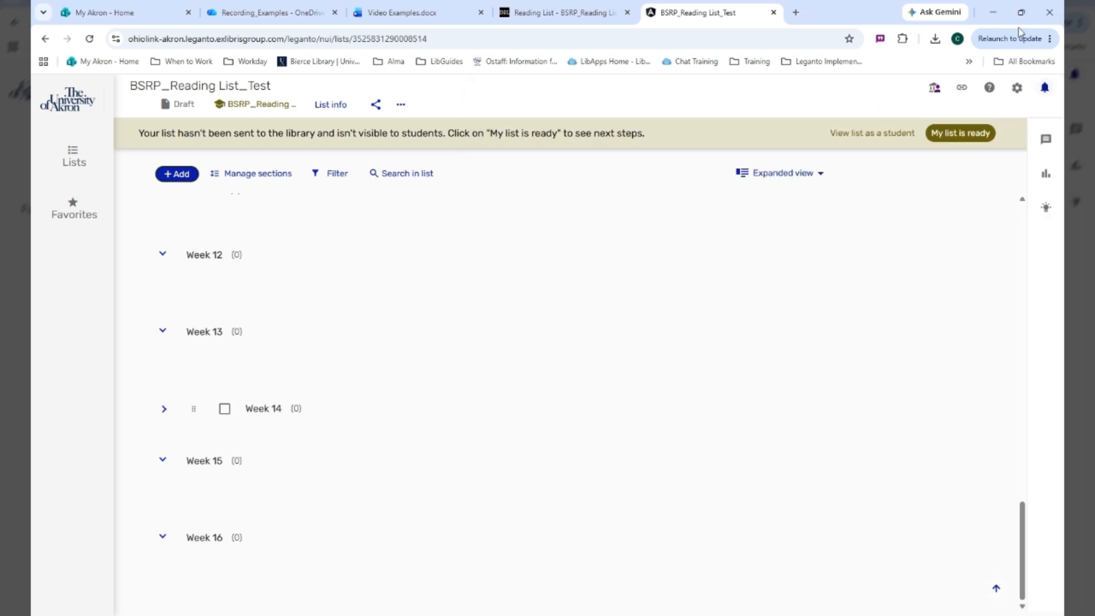
# Start a new note, review the sections it can be added to, and close the form without adding a note
pyautogui.click(187, 176)
pyautogui.click(236, 445)
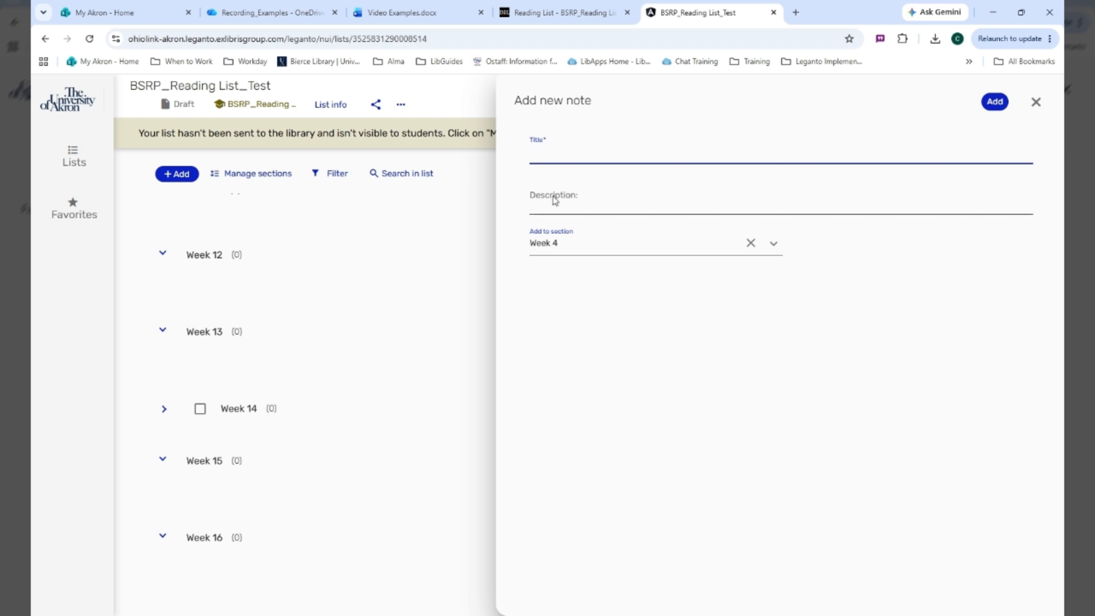
pyautogui.click(773, 243)
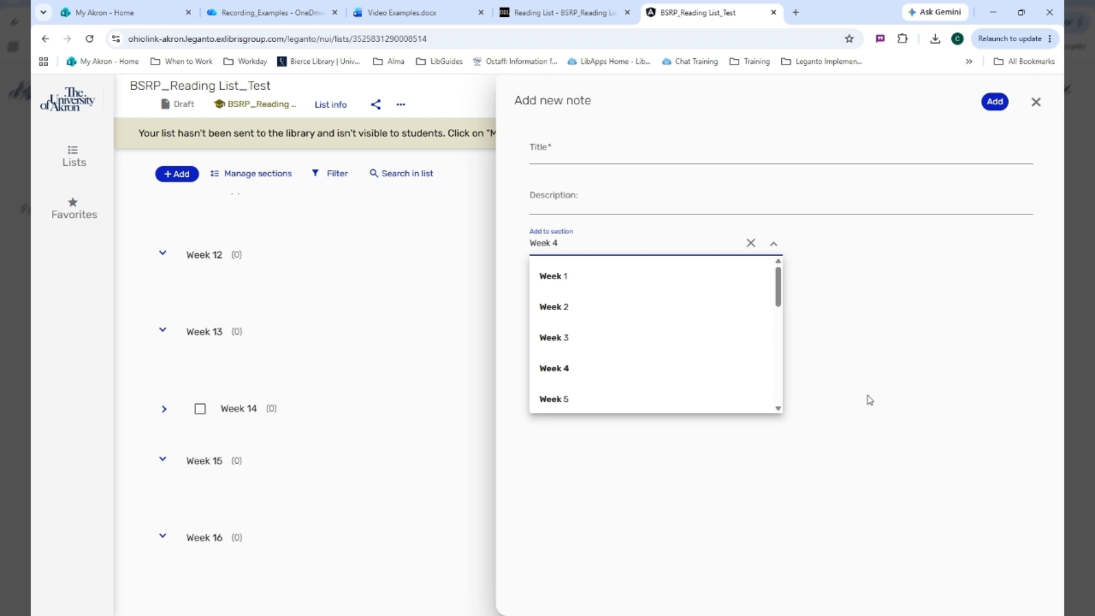
pyautogui.click(906, 362)
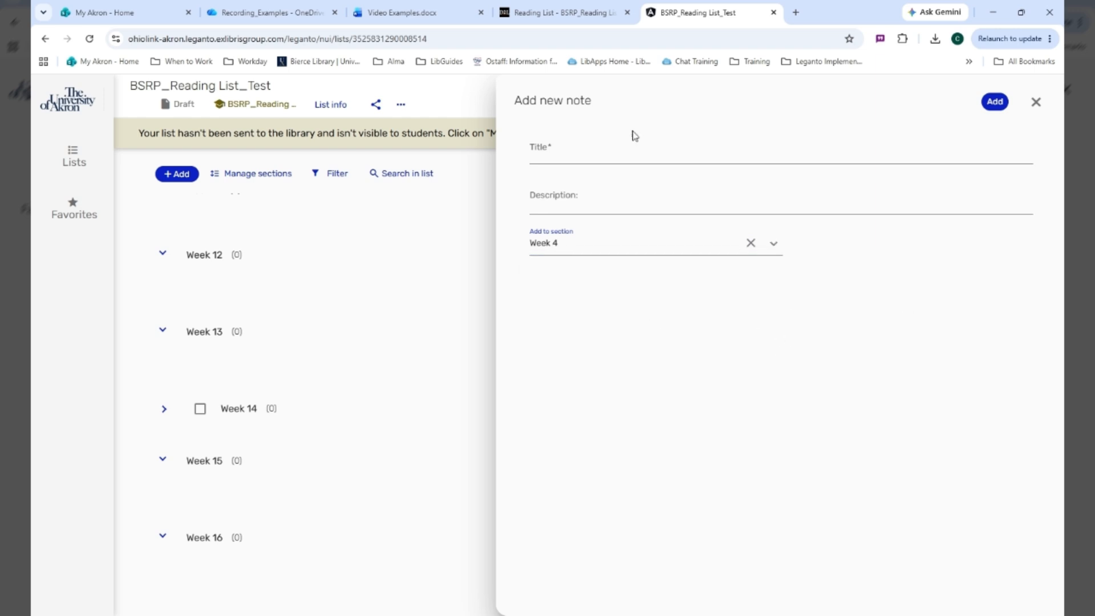
pyautogui.click(1036, 102)
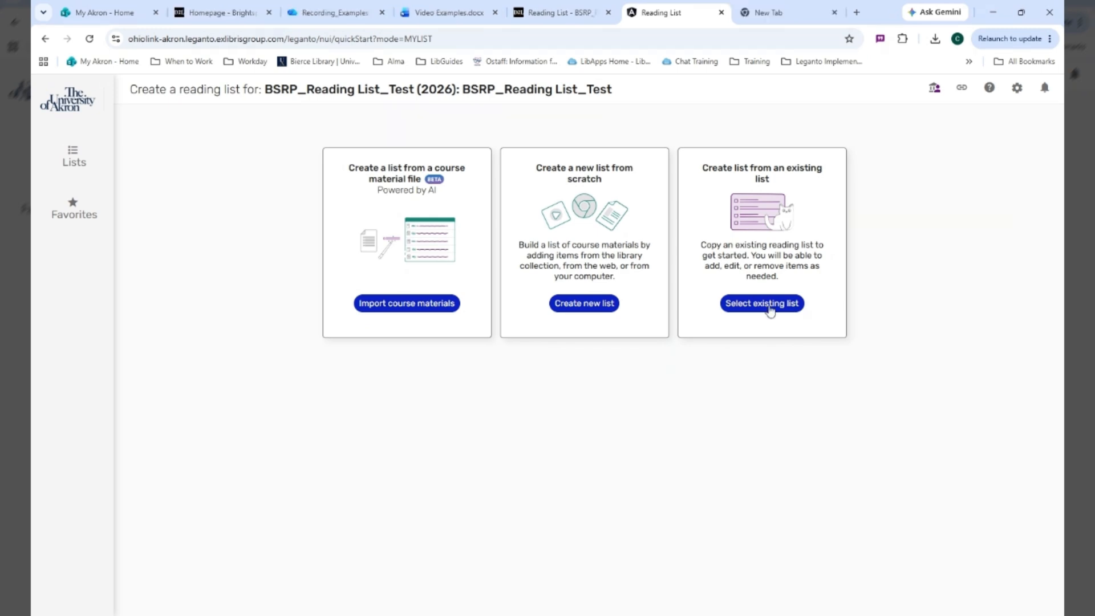
# Review the existing lists available for creating a reading list, and check the course-linking option of the most recently updated list without linking it
pyautogui.click(767, 305)
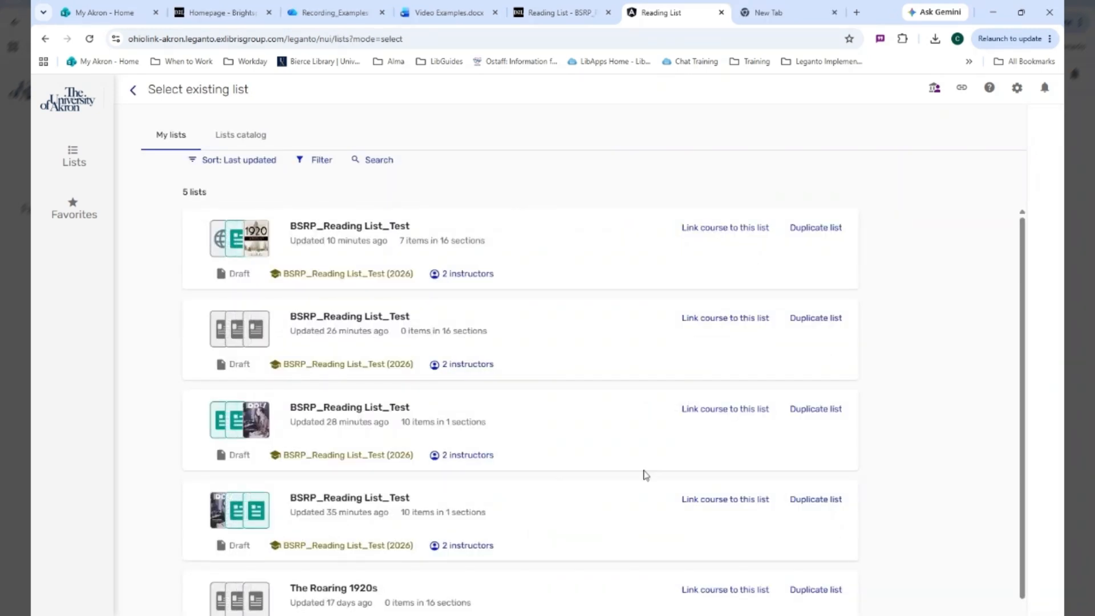
pyautogui.scroll(-1, 662, 399)
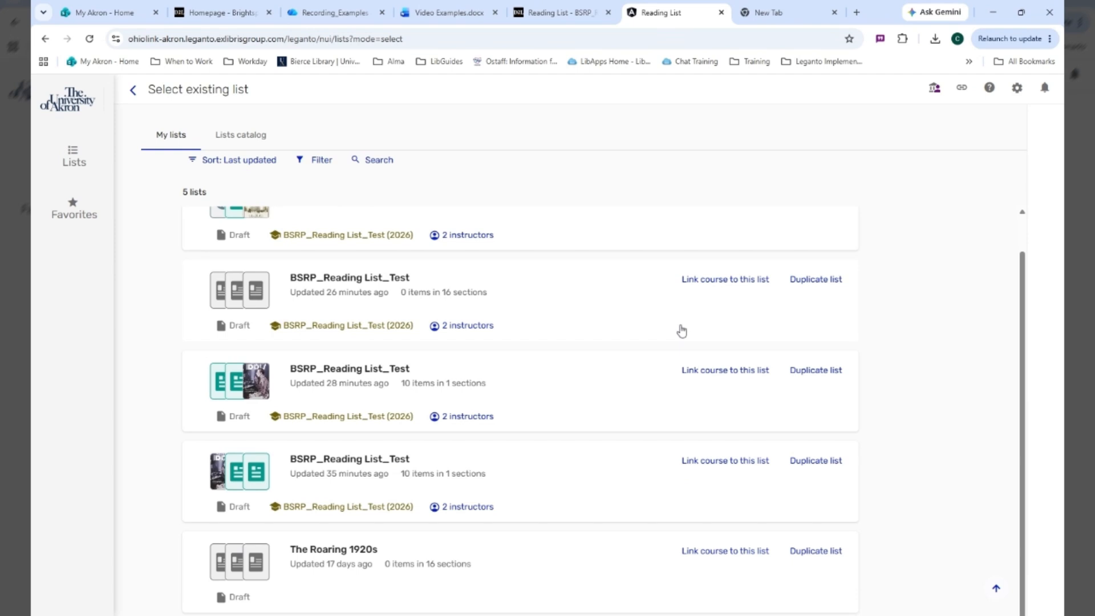
pyautogui.scroll(1, 681, 331)
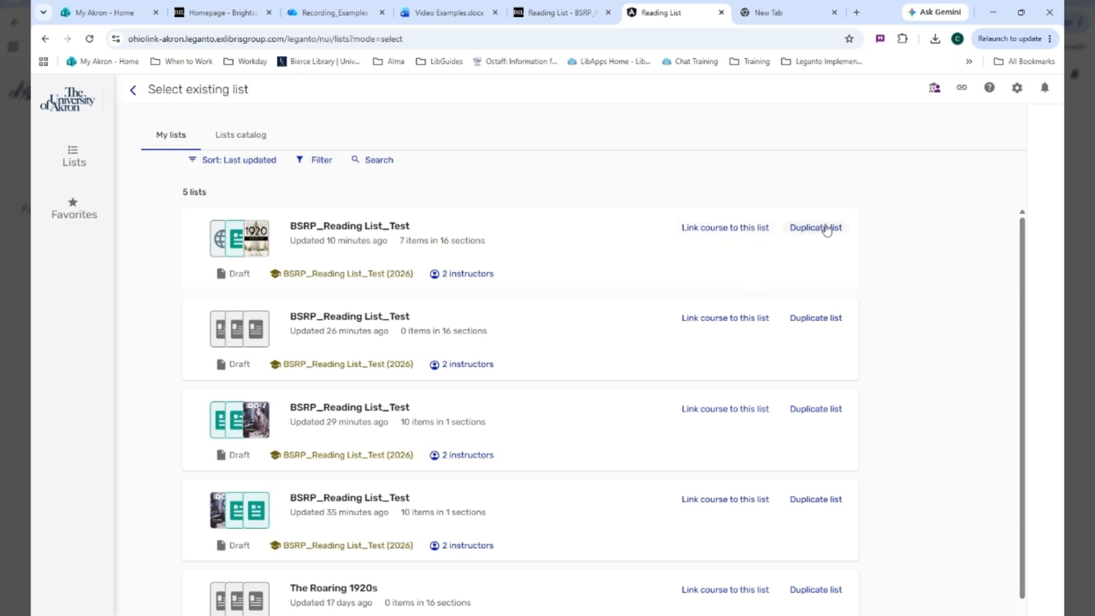
pyautogui.click(746, 234)
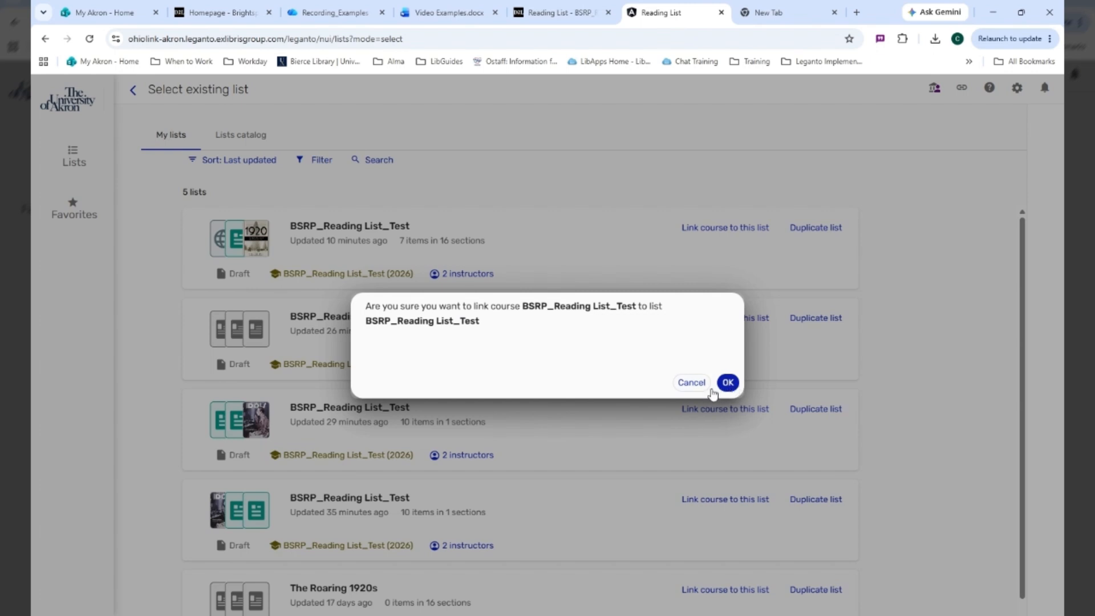
pyautogui.click(690, 383)
# Open the duplication form for the most recently updated BSRP_Reading List_Test list and review the courses it can be linked to
pyautogui.click(802, 228)
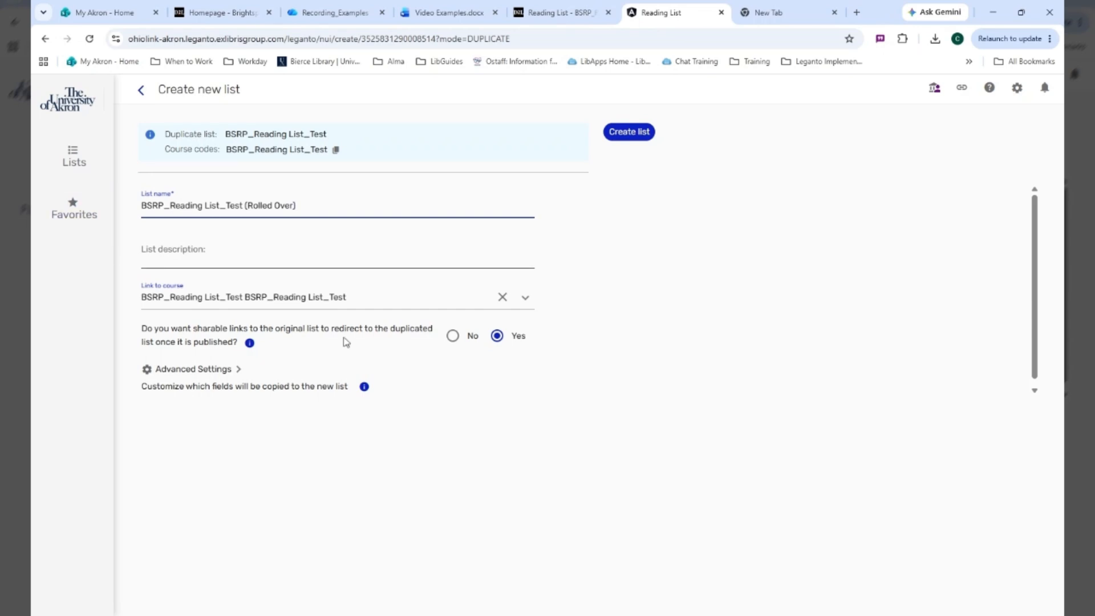
pyautogui.click(525, 297)
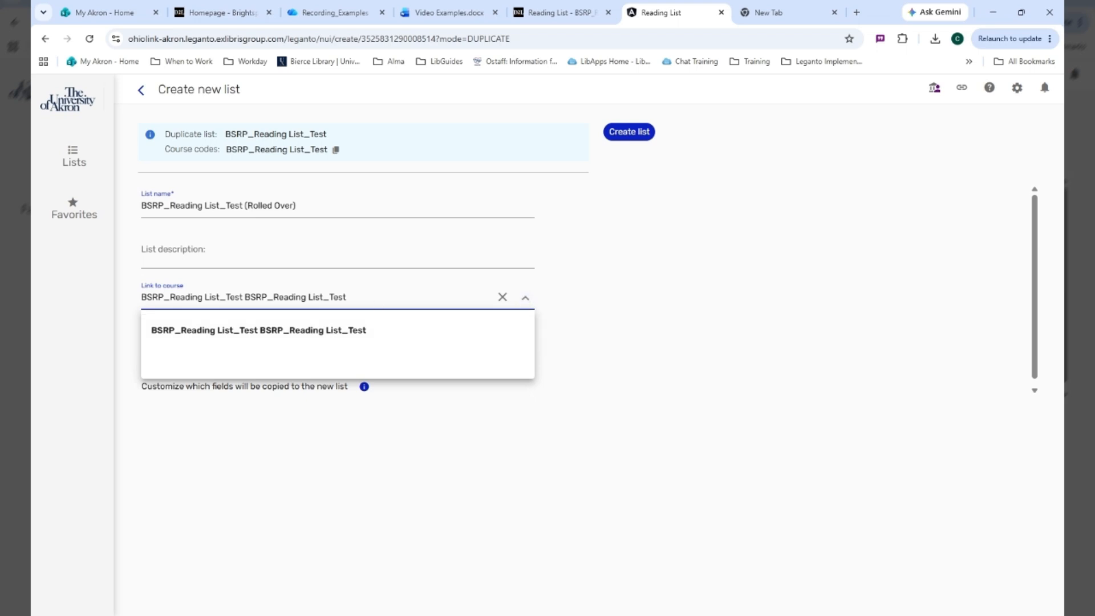
pyautogui.click(378, 476)
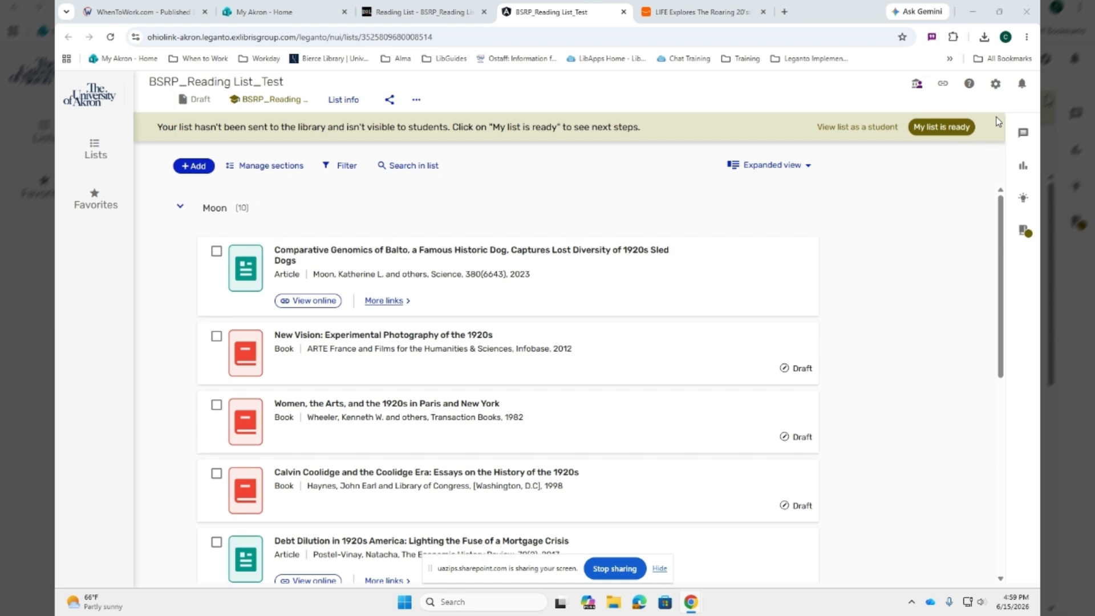
# Open the Cite it! setup, consult the installation instructions for its browser extension, and close the instructions page
pyautogui.click(996, 86)
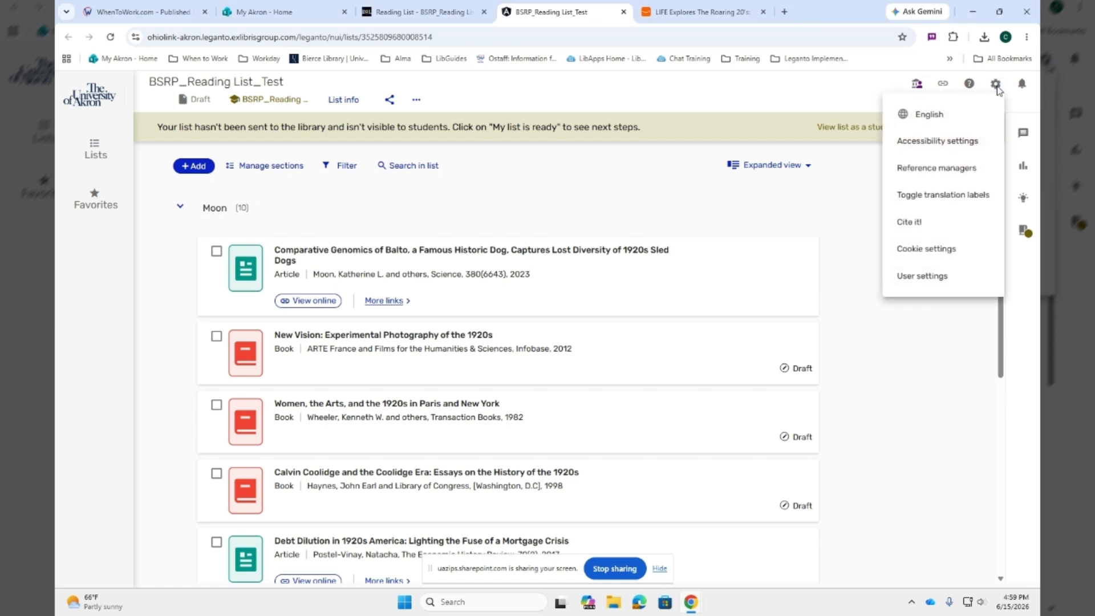
pyautogui.click(930, 226)
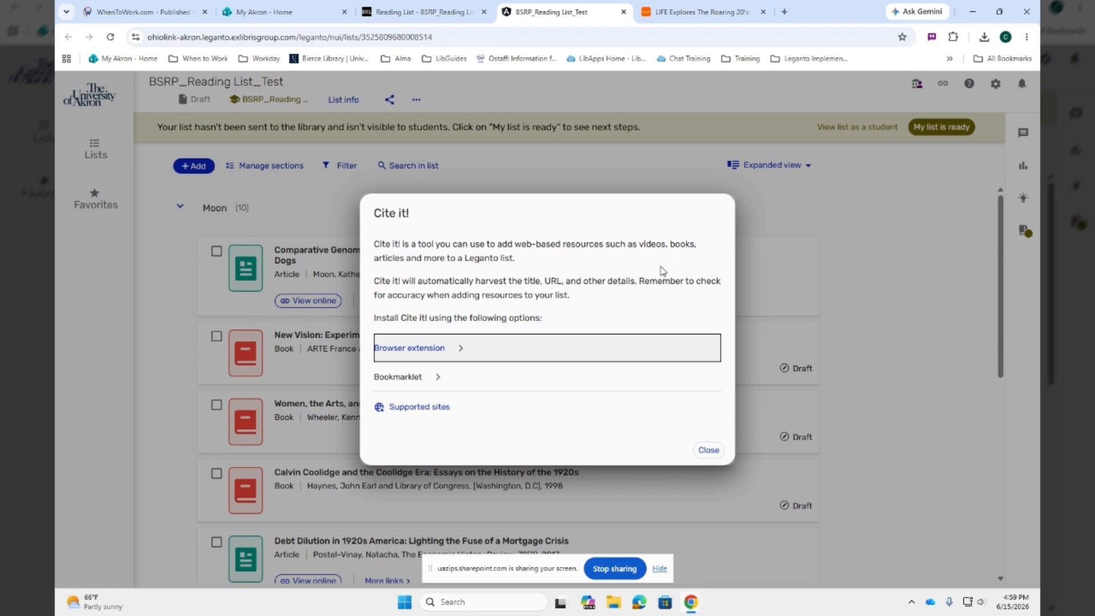
pyautogui.click(454, 350)
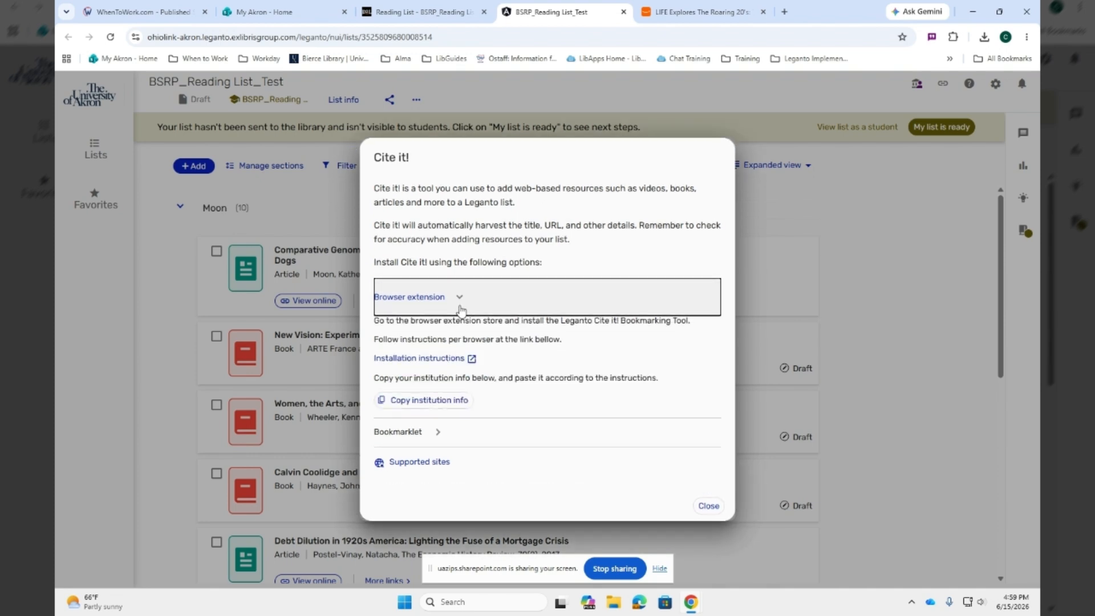
pyautogui.click(454, 360)
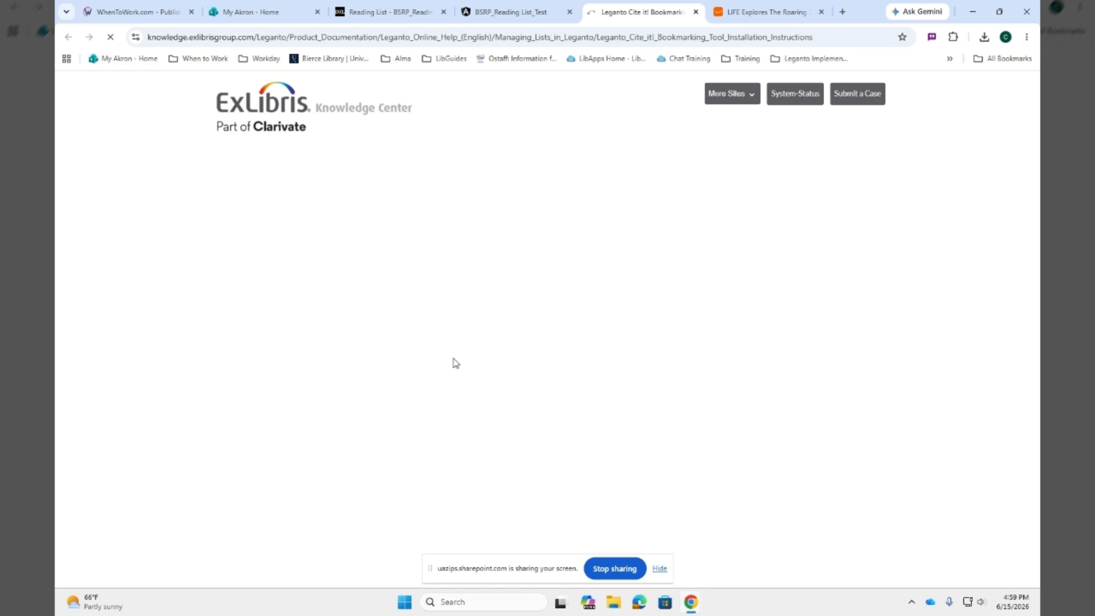
pyautogui.scroll(-7, 656, 416)
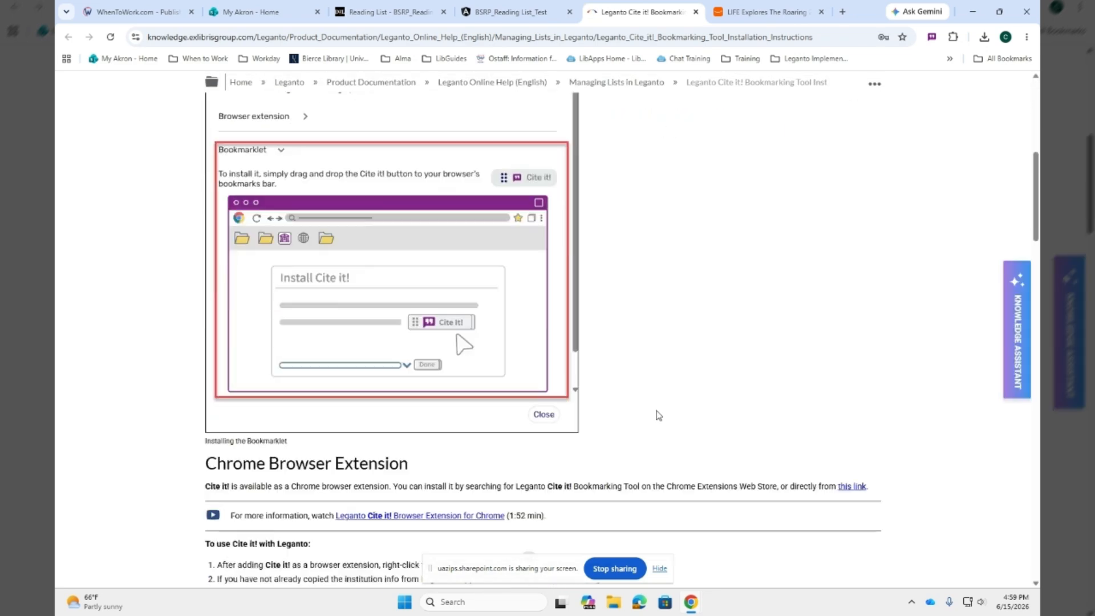
pyautogui.scroll(7, 656, 408)
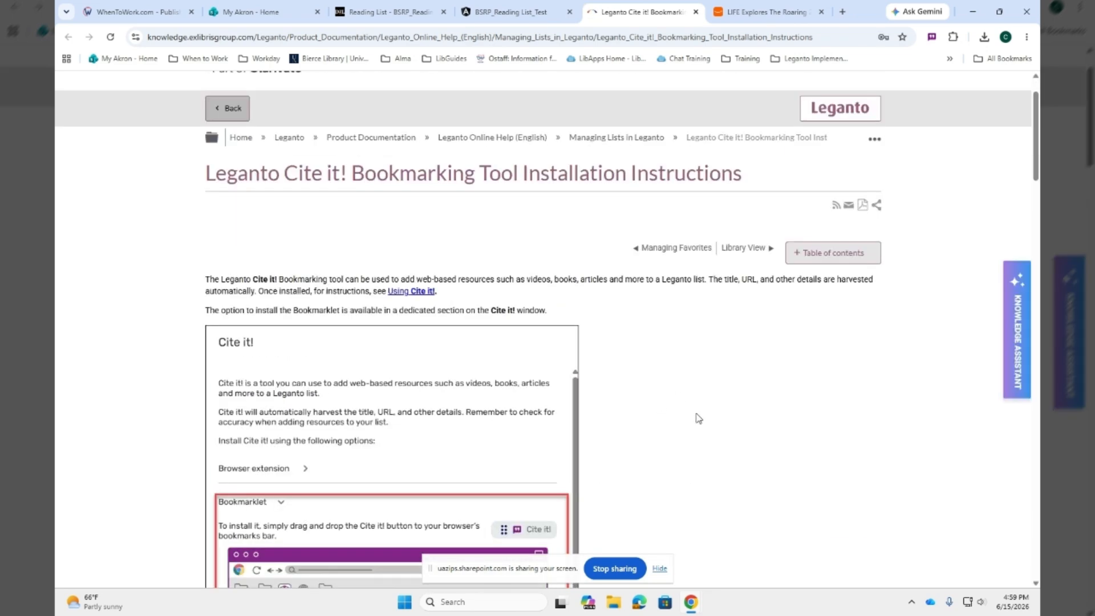
pyautogui.click(695, 12)
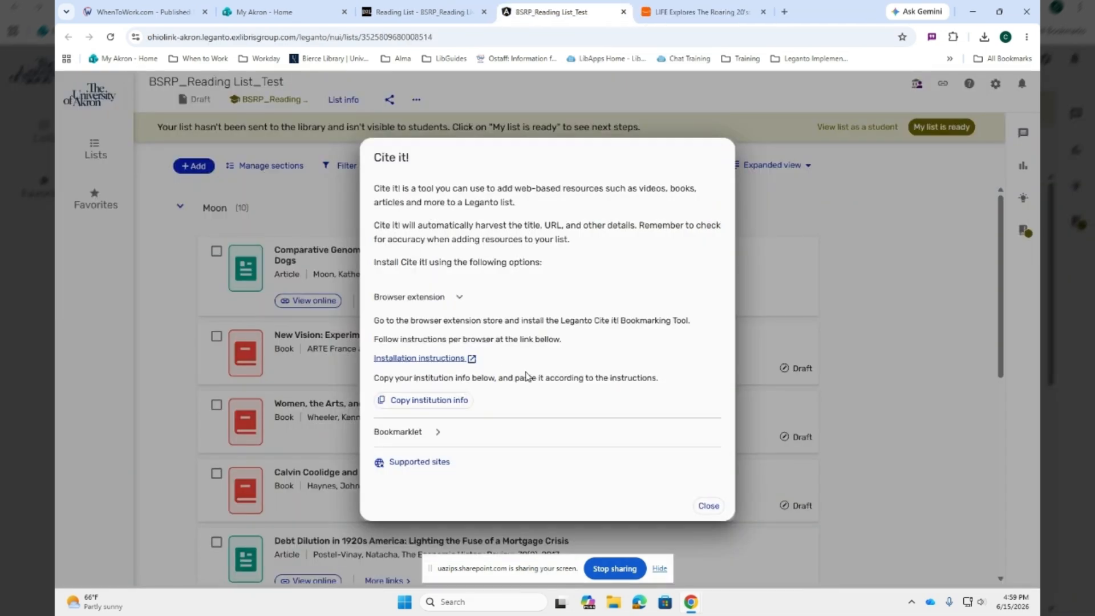
# Review how to install the Cite it! bookmarklet, and close the Cite it! setup
pyautogui.click(436, 432)
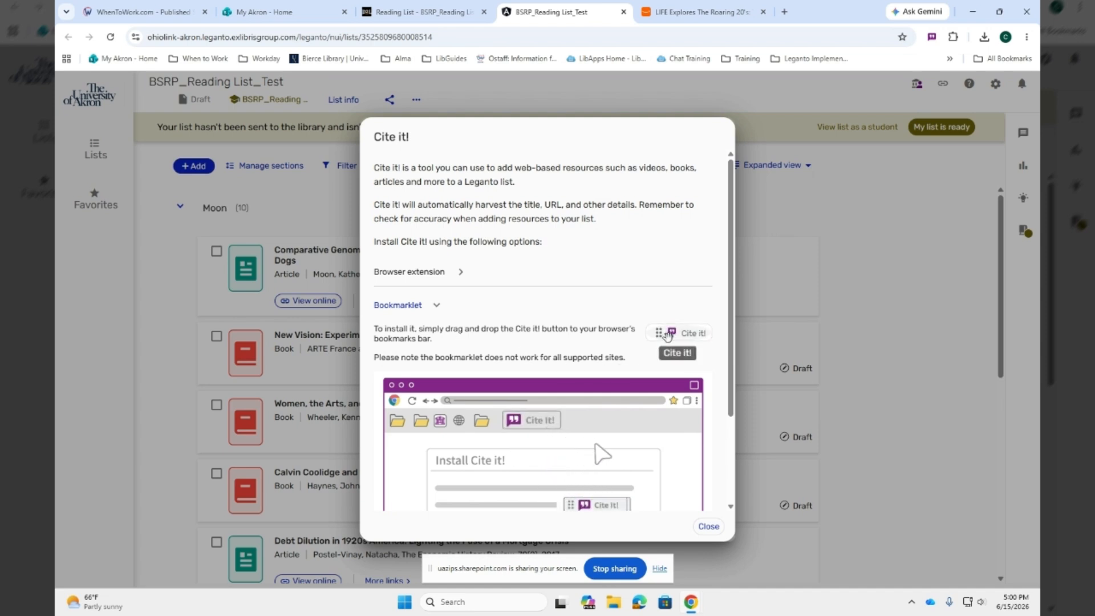
pyautogui.moveTo(668, 334); pyautogui.dragTo(646, 324)
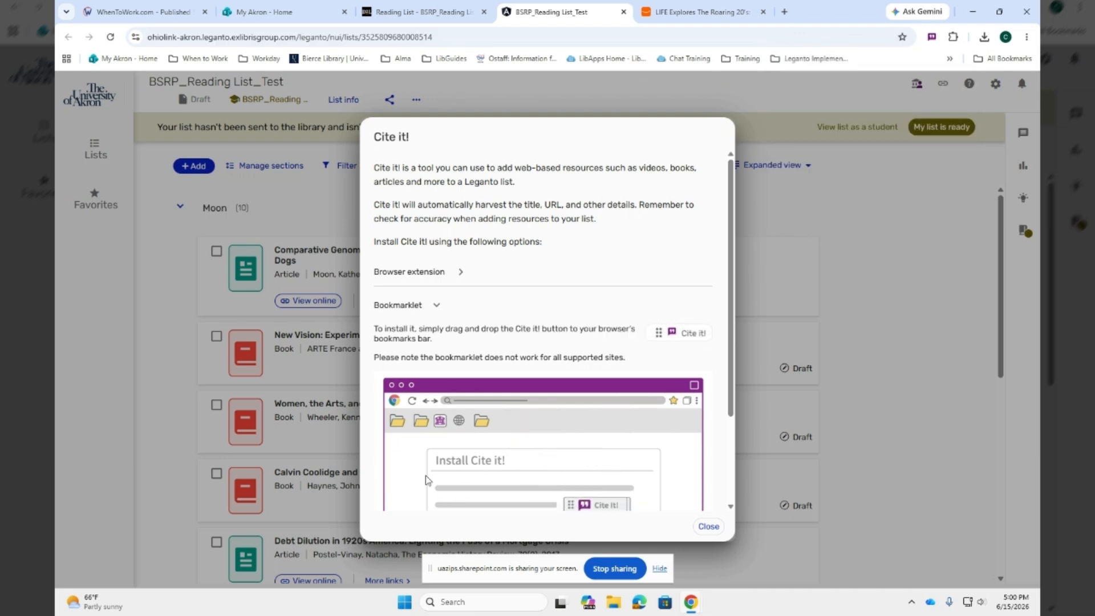
pyautogui.click(707, 528)
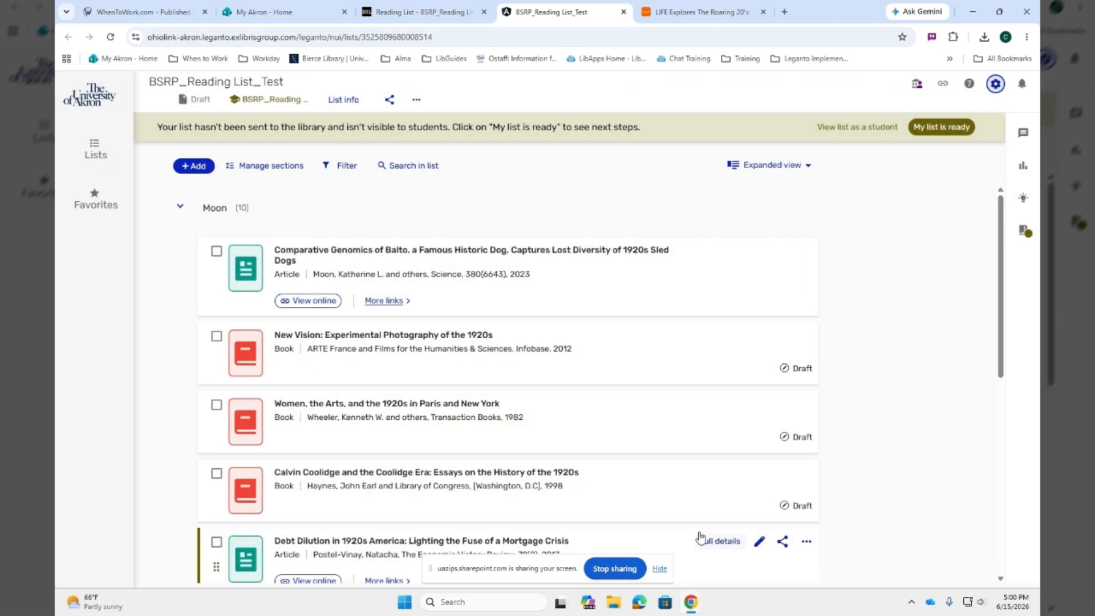
# Switch to the Amazon page for "LIFE Explores The Roaring 20's", capture it with Cite it!, and set its item type to Article
pyautogui.click(692, 11)
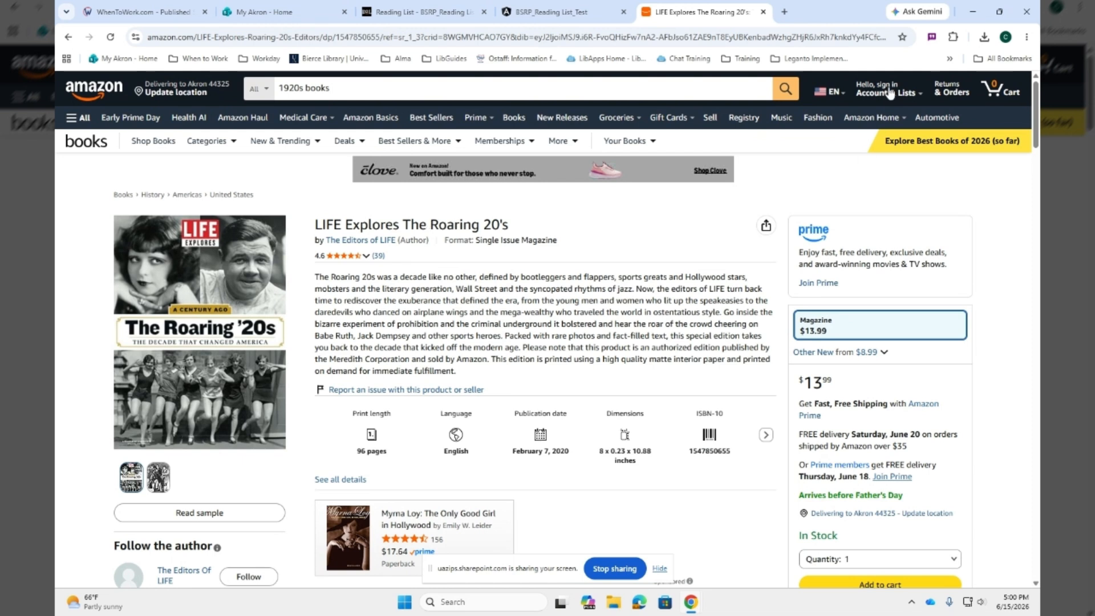
pyautogui.click(933, 37)
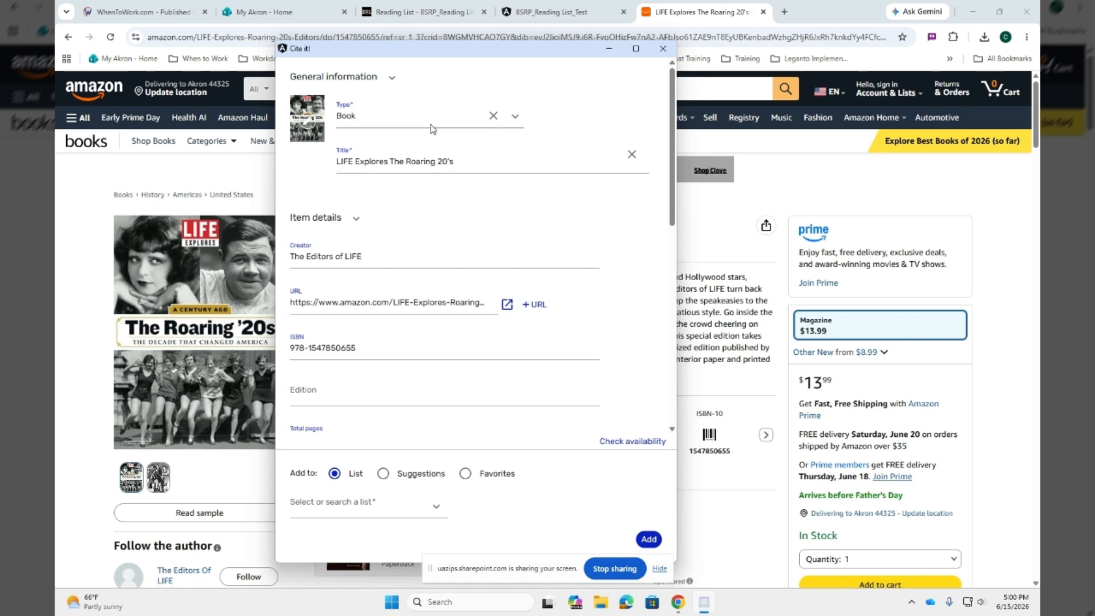
pyautogui.click(515, 116)
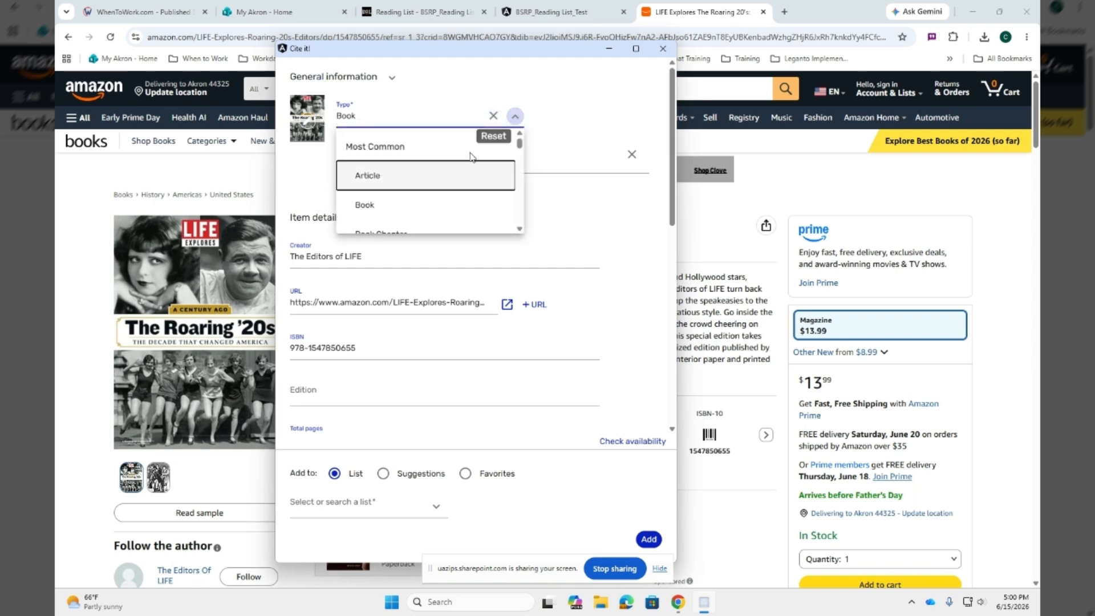
pyautogui.scroll(-8, 446, 188)
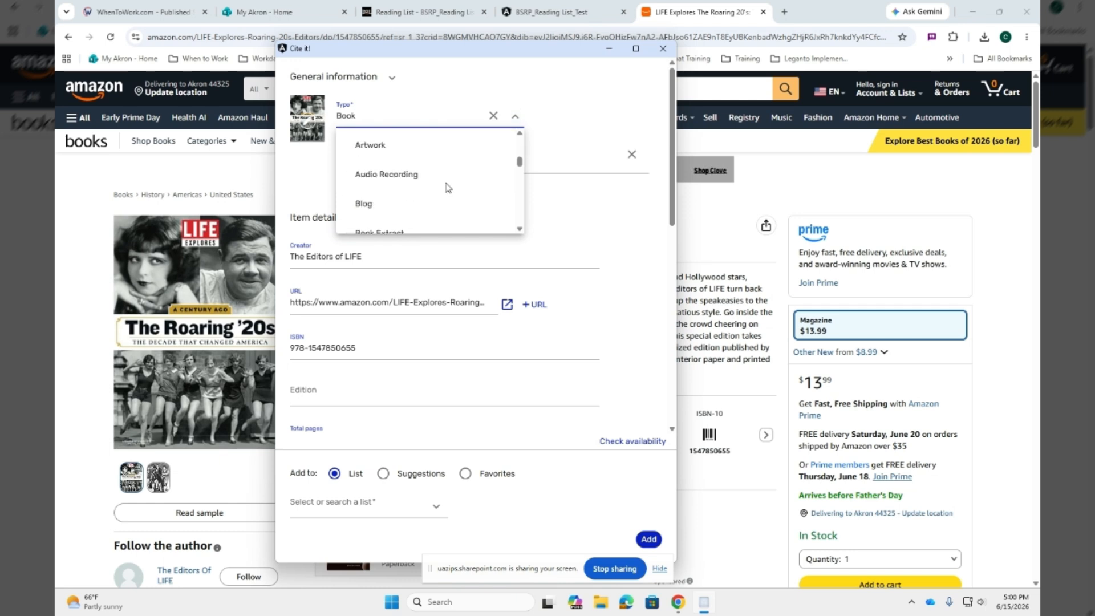
pyautogui.scroll(-10, 448, 187)
pyautogui.scroll(2, 454, 186)
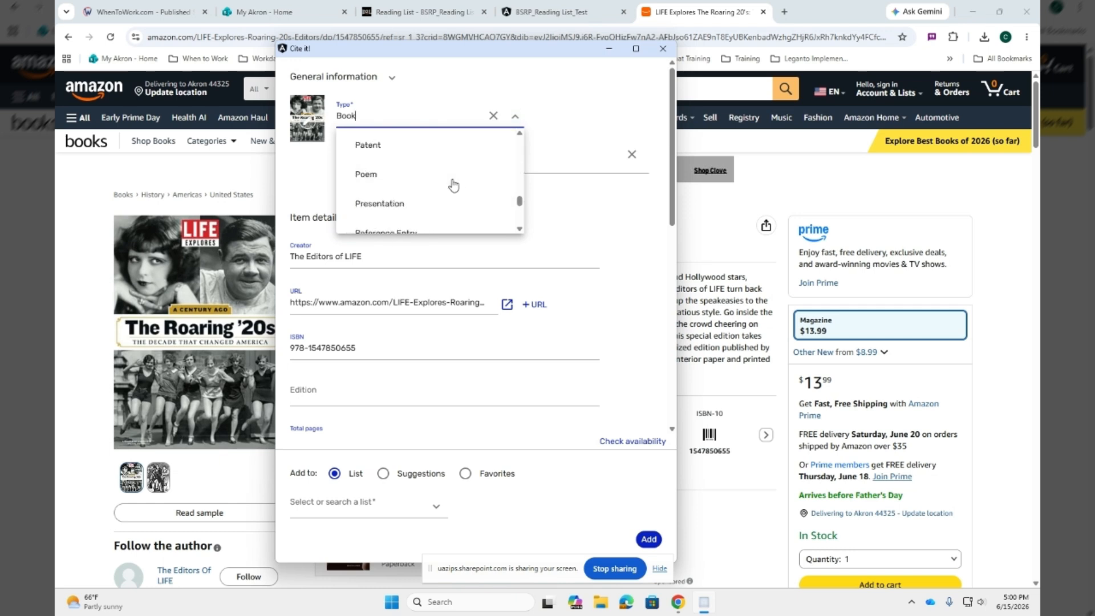
pyautogui.scroll(4, 452, 182)
pyautogui.scroll(-2, 452, 183)
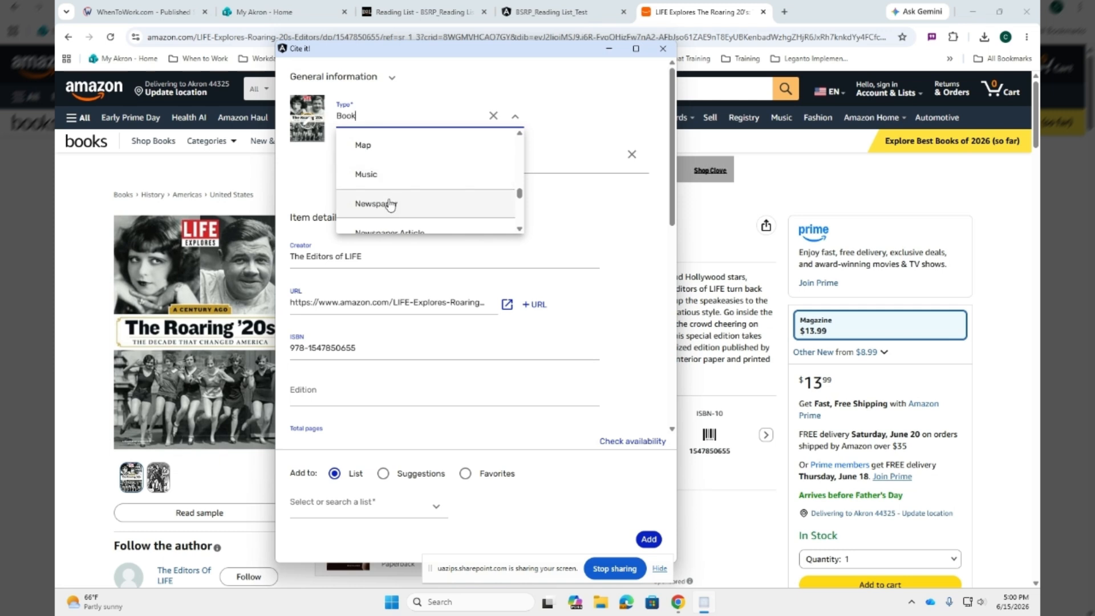
pyautogui.scroll(2, 391, 167)
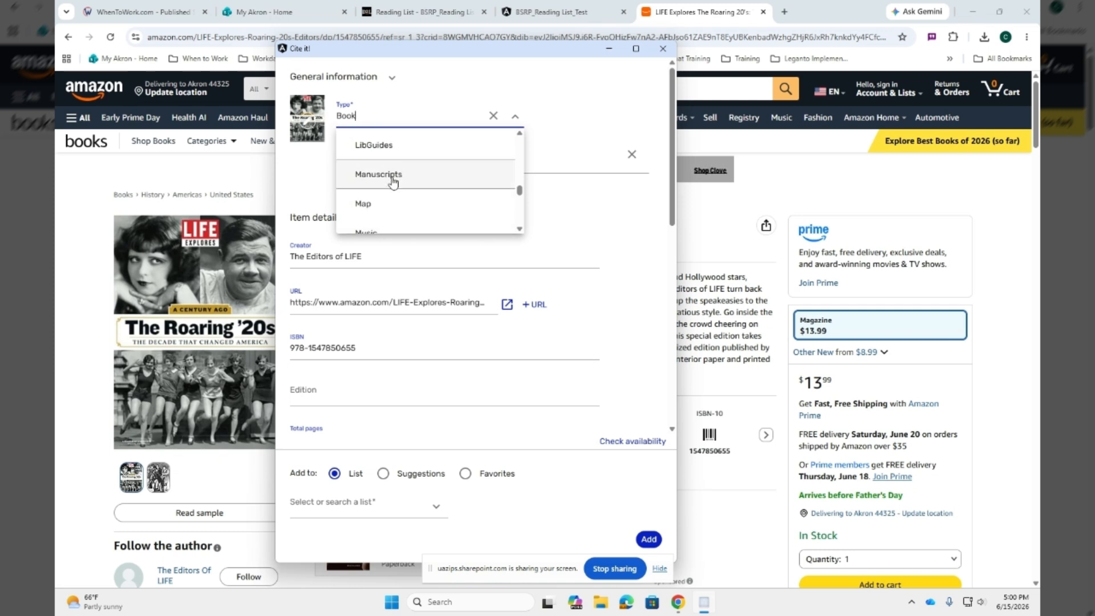
pyautogui.scroll(8, 392, 181)
pyautogui.click(423, 181)
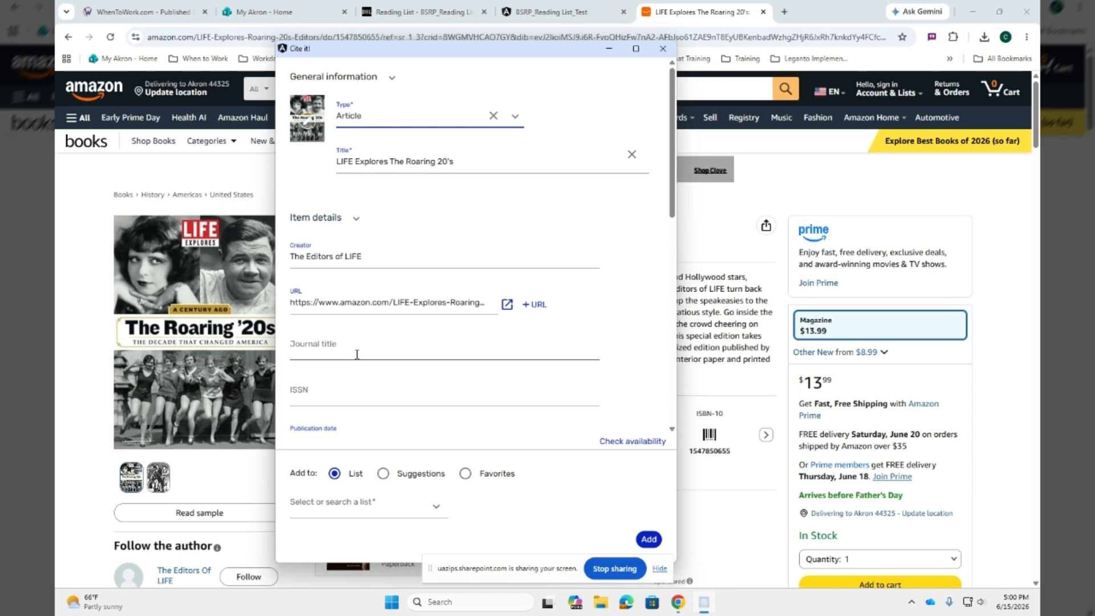
# Review the remaining item details in the Cite it! form and choose the last BSRP_Reading List_Test entry as the destination list
pyautogui.scroll(-1, 422, 348)
pyautogui.scroll(-1, 422, 347)
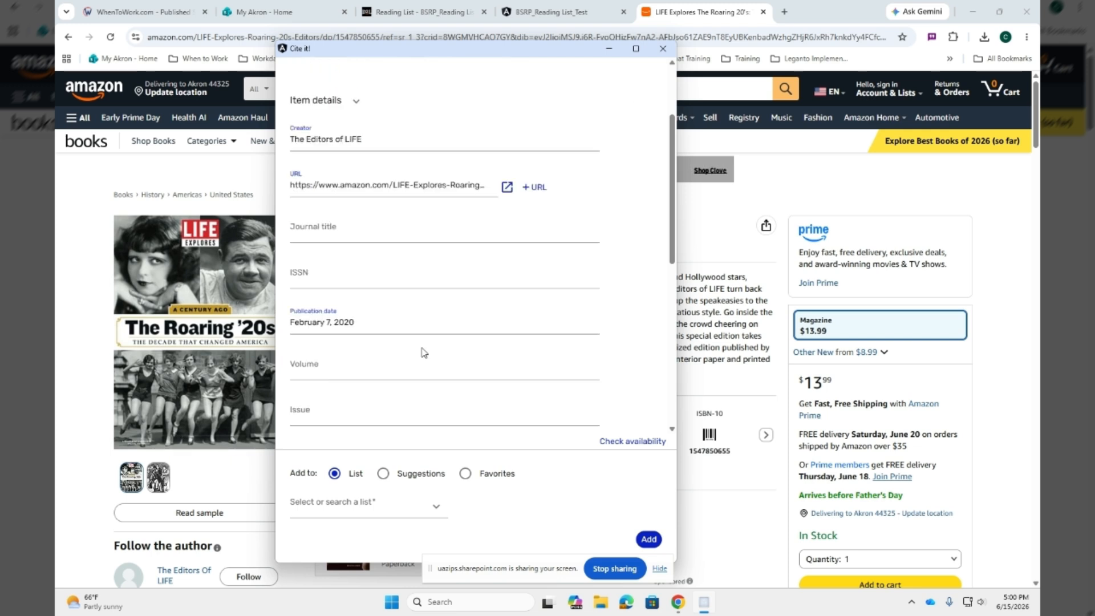
pyautogui.scroll(-5, 345, 278)
pyautogui.scroll(-2, 344, 278)
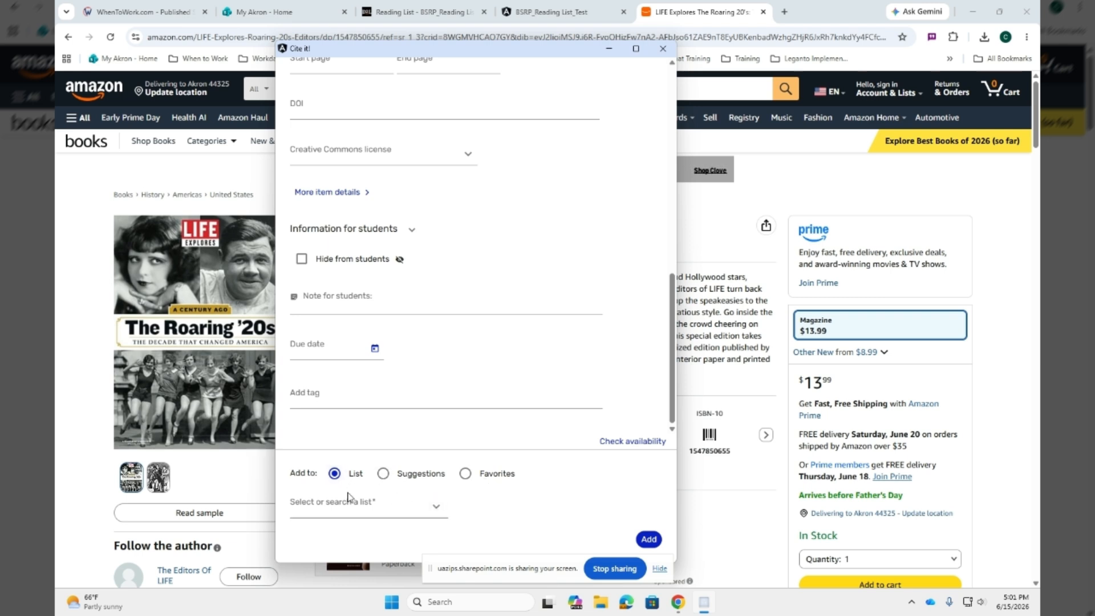
pyautogui.click(434, 506)
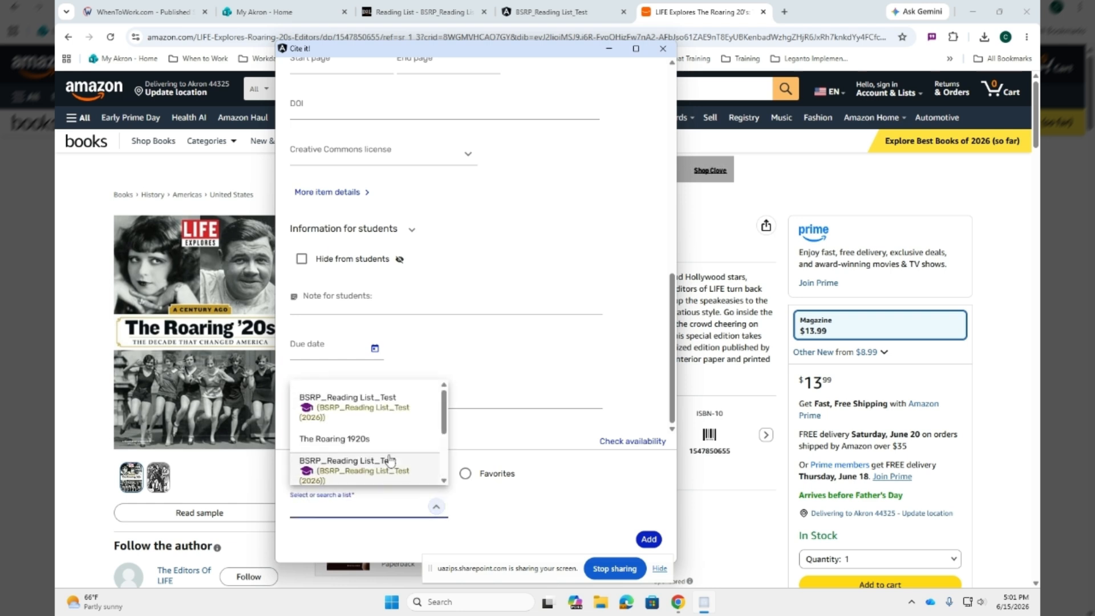
pyautogui.scroll(-3, 384, 403)
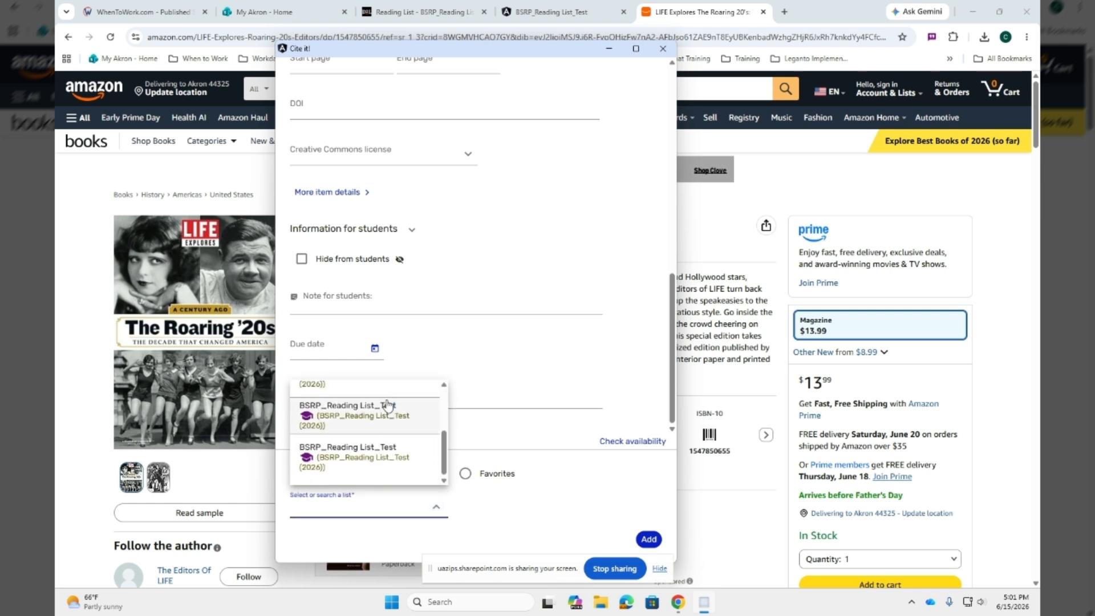
pyautogui.click(386, 443)
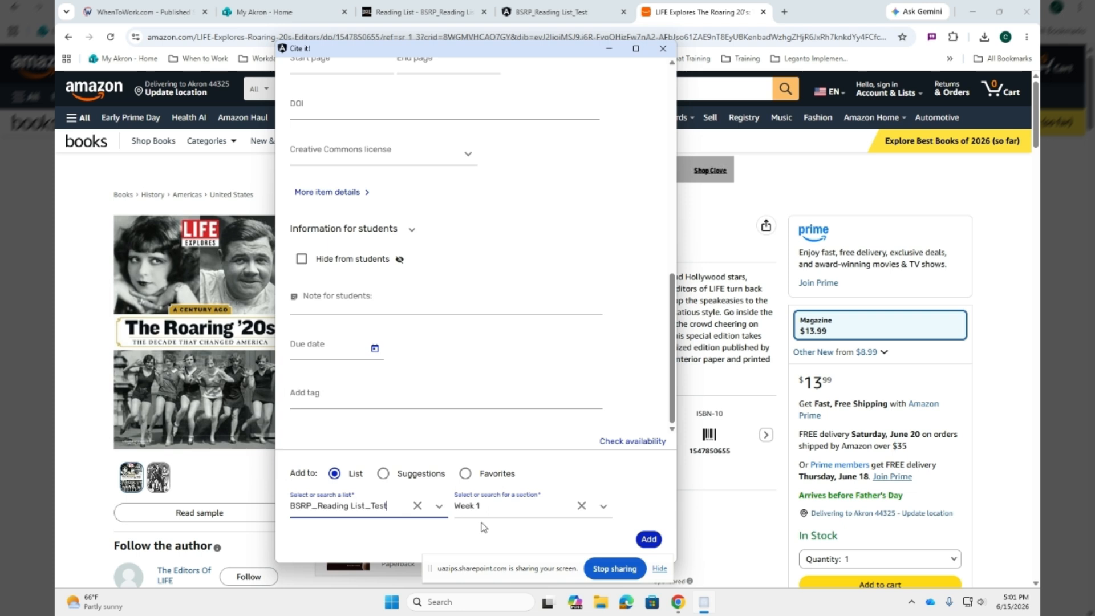
# Add the captured item to the Week 3 section of the chosen list and open that list in Leganto
pyautogui.click(588, 507)
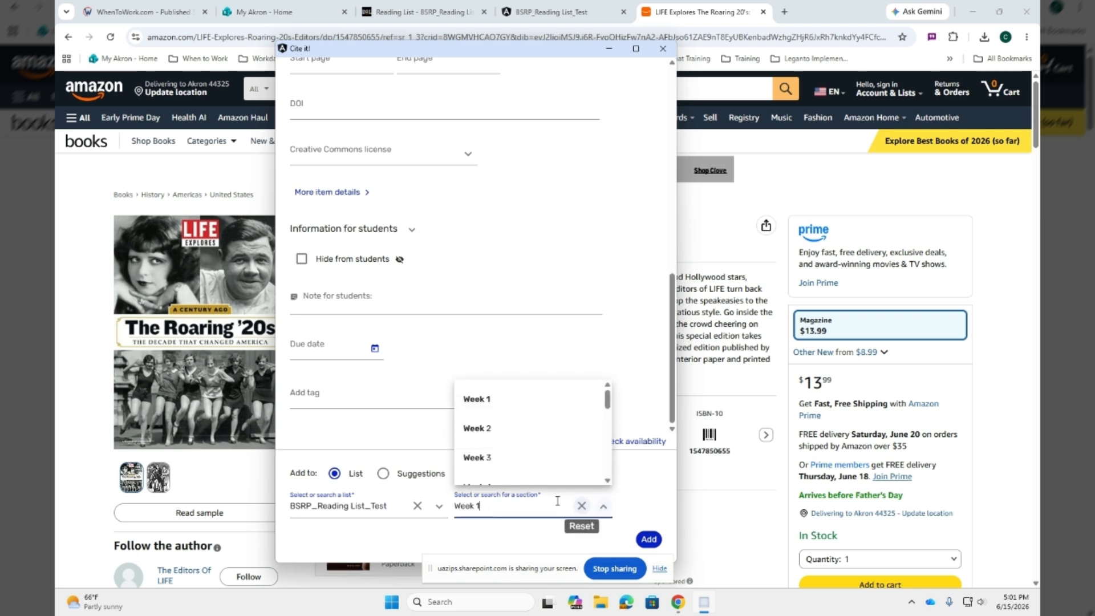
pyautogui.click(516, 455)
pyautogui.click(649, 538)
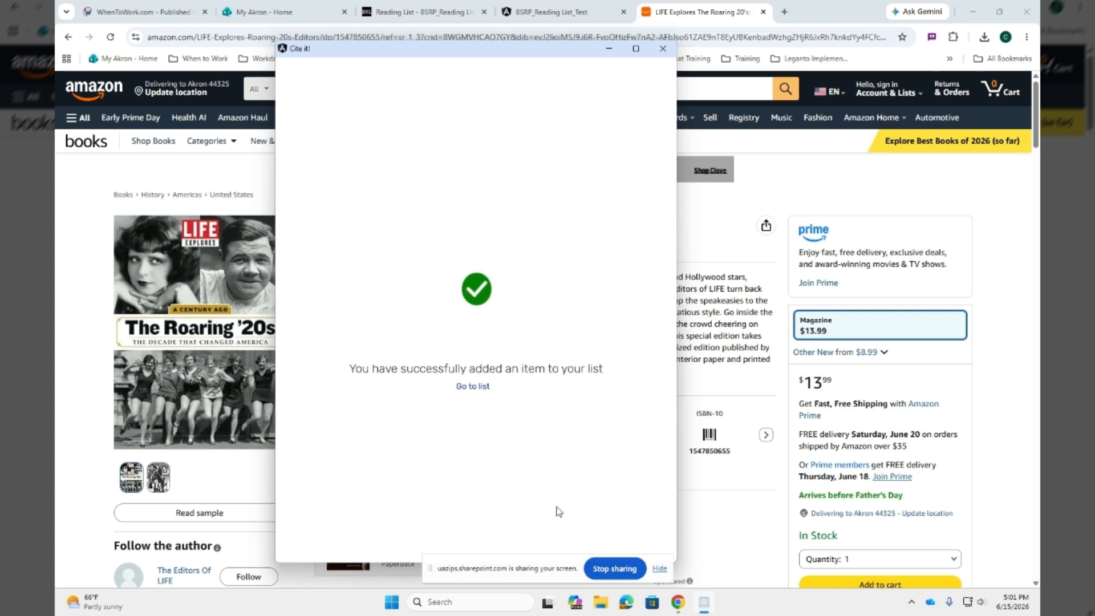
pyautogui.click(479, 387)
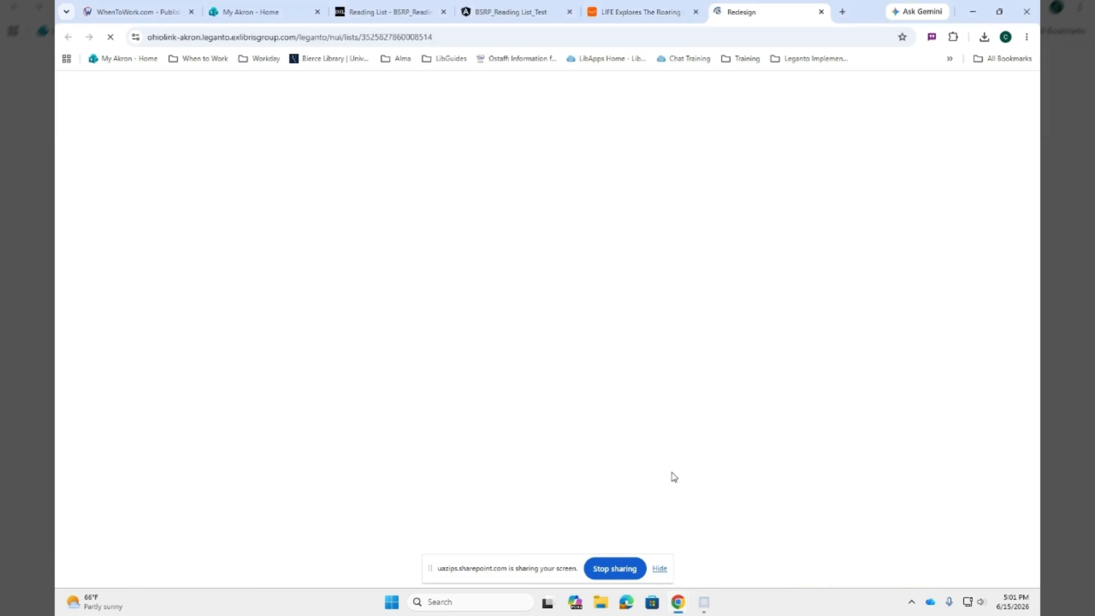